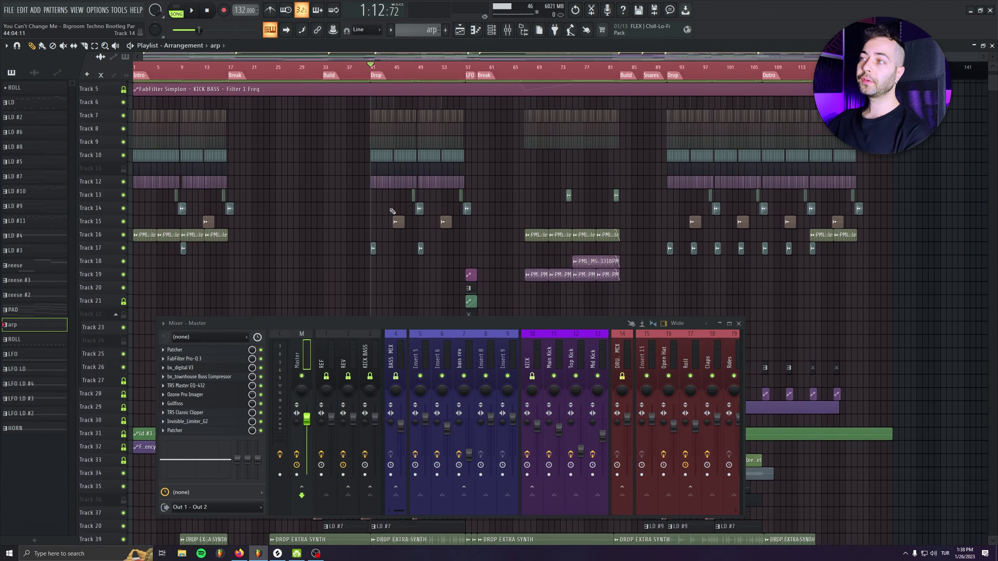
# Zoom to the drop at bar 41, audition it, and stop playback.
pyautogui.scroll(1, 376, 218)
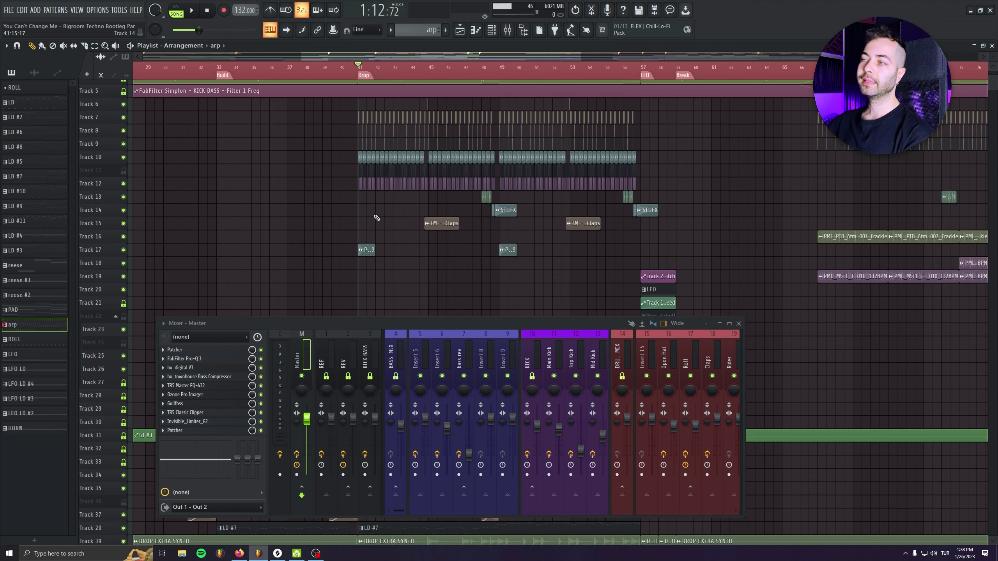
pyautogui.scroll(-6, 387, 313)
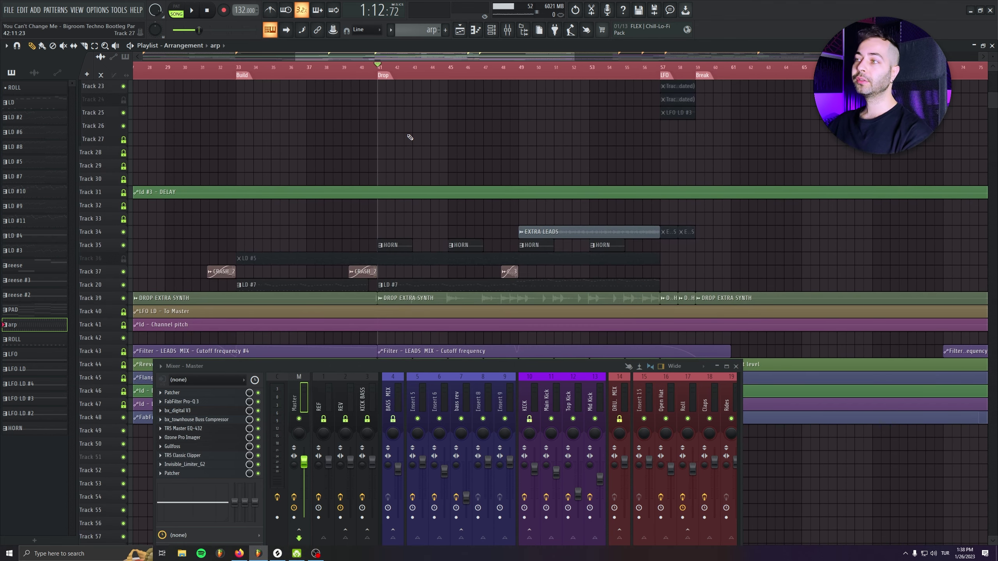
pyautogui.scroll(2, 505, 268)
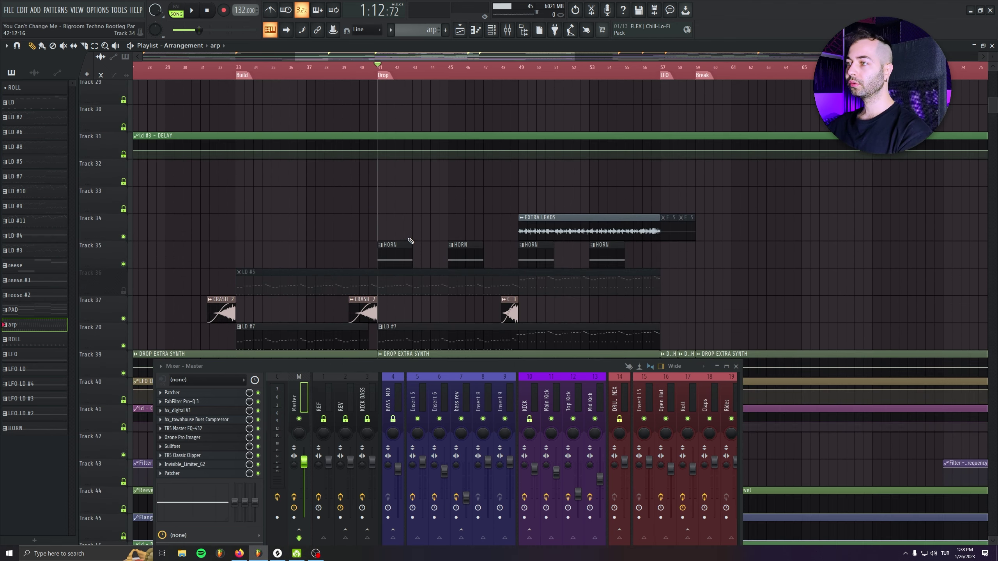
pyautogui.scroll(3, 505, 268)
pyautogui.press('space')
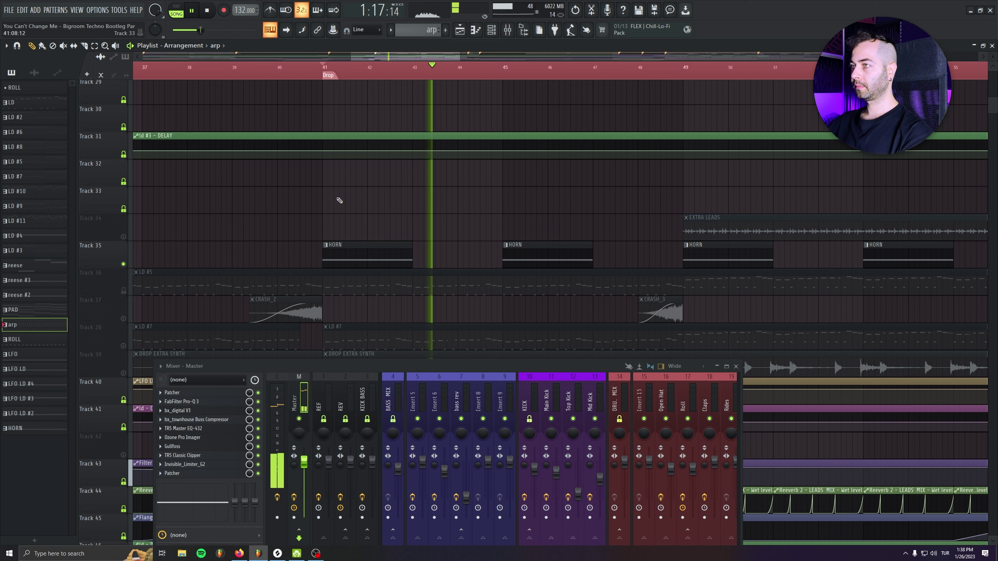
pyautogui.press('space')
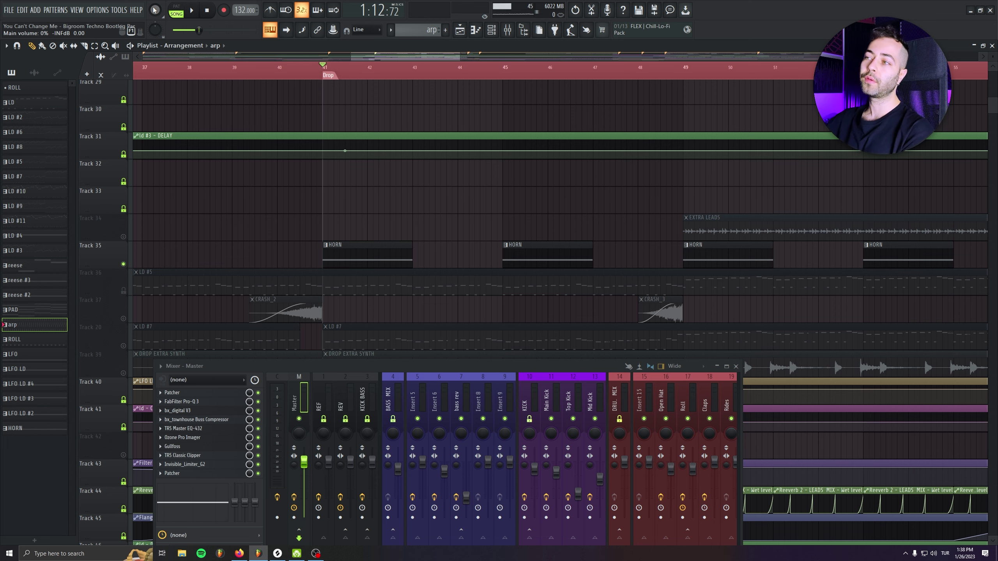
# Unmute Tracks 7–10 in one sweep and play the drop again.
pyautogui.scroll(10, 345, 234)
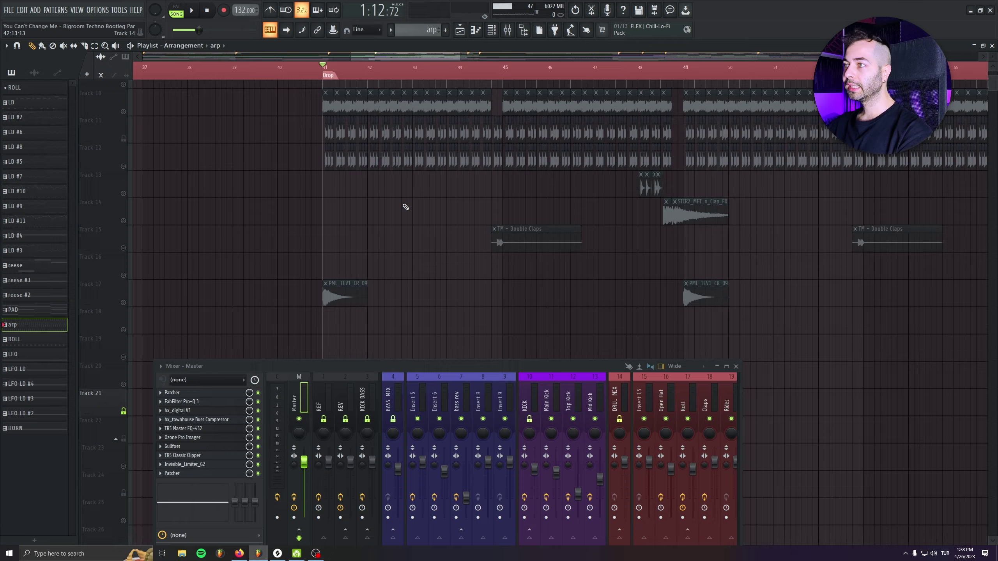
pyautogui.moveTo(126, 267); pyautogui.dragTo(123, 348)
pyautogui.scroll(-2, 131, 281)
pyautogui.press('space')
pyautogui.scroll(-8, 434, 115)
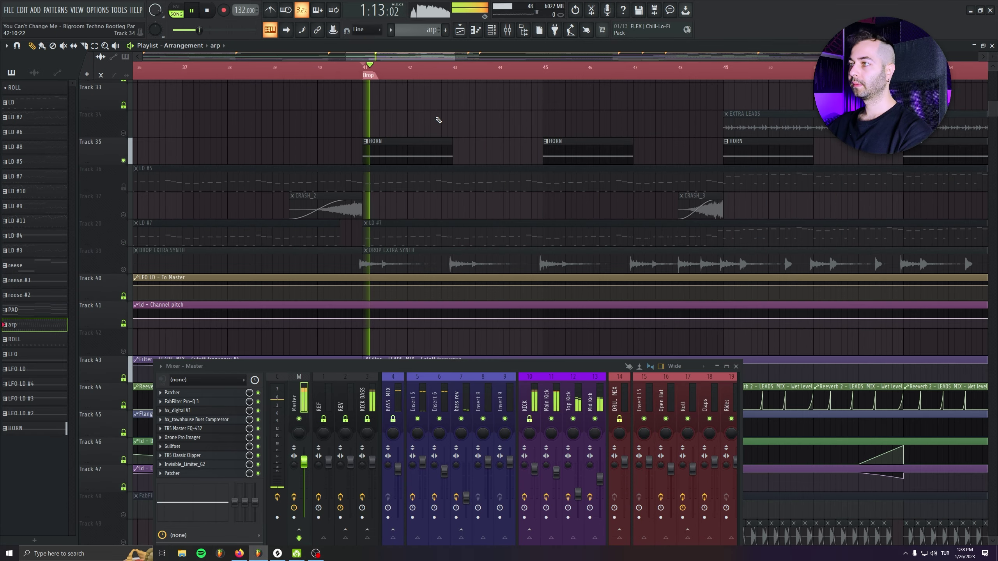
pyautogui.scroll(-5, 376, 201)
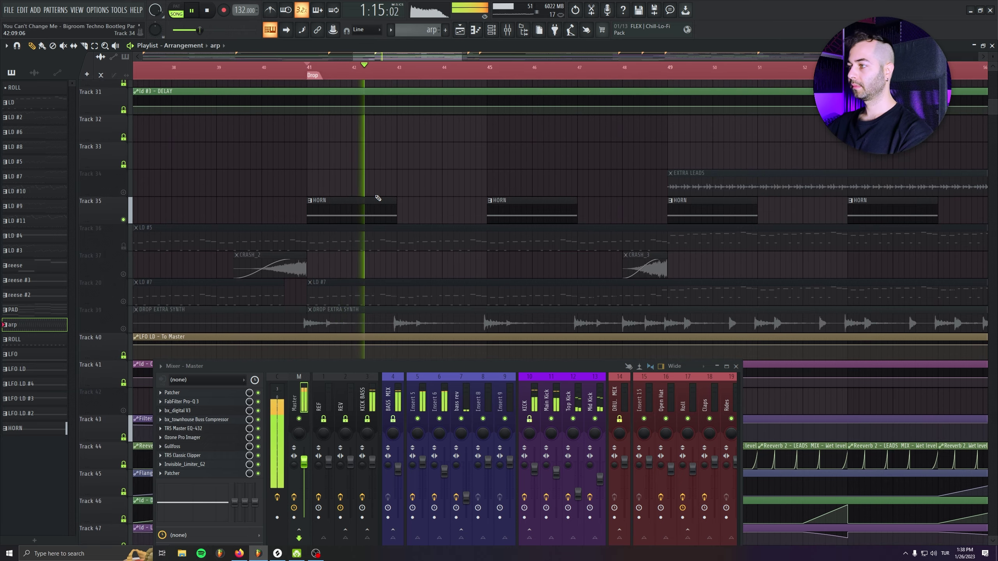
# Briefly unmute Track 20's LD #7 clips, then mute them again.
pyautogui.click(123, 301)
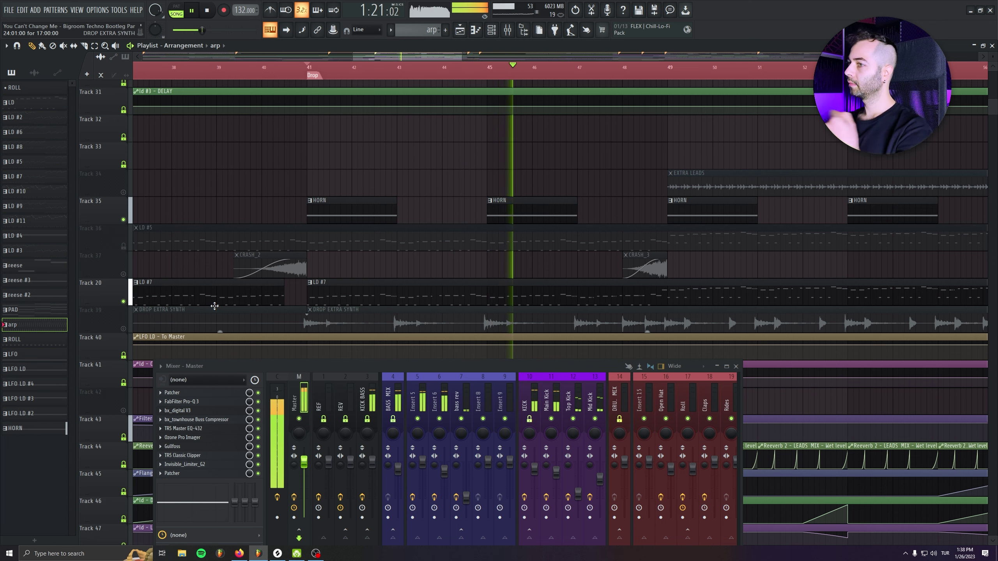
pyautogui.click(123, 301)
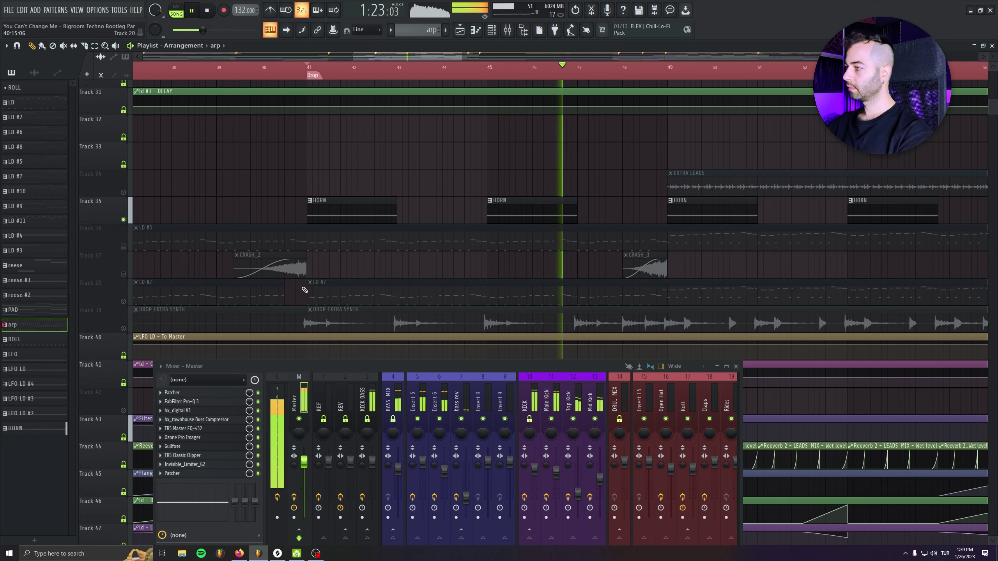
pyautogui.scroll(-4, 505, 389)
pyautogui.scroll(-6, 507, 388)
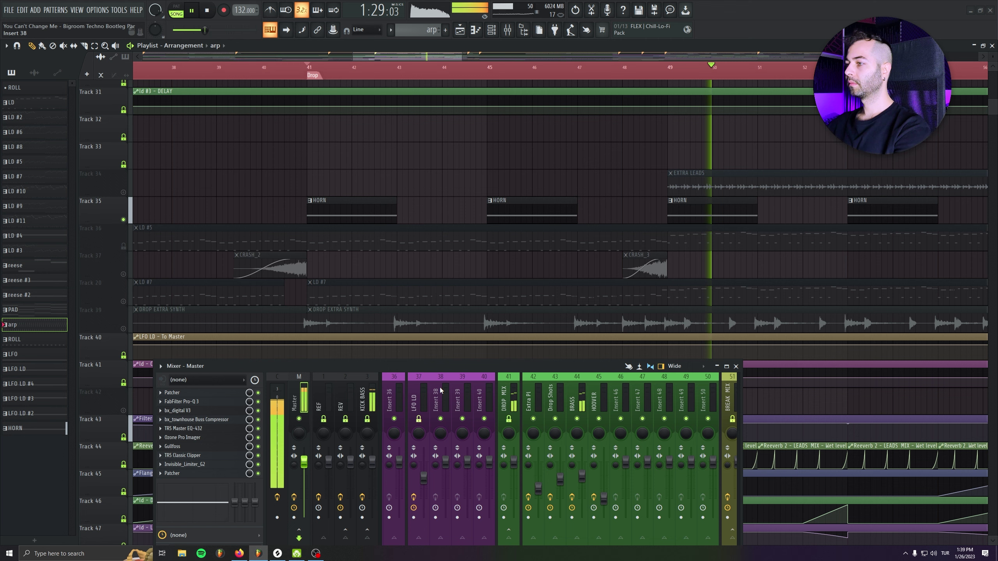
# Open the HORN clip's notes and inspect the BRASS channel's Serum synth, then close it.
pyautogui.press('space')
pyautogui.doubleClick(344, 211)
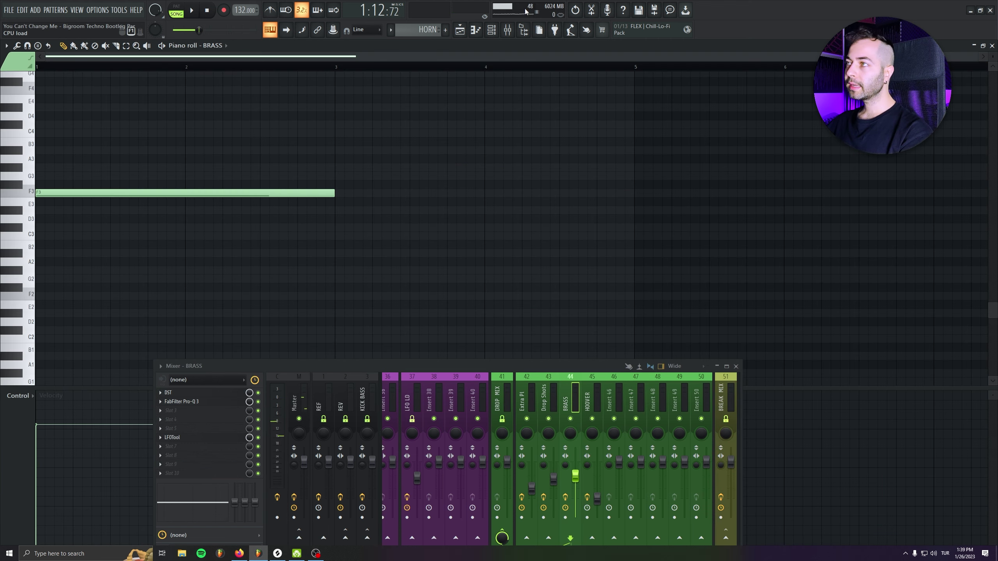
pyautogui.click(492, 29)
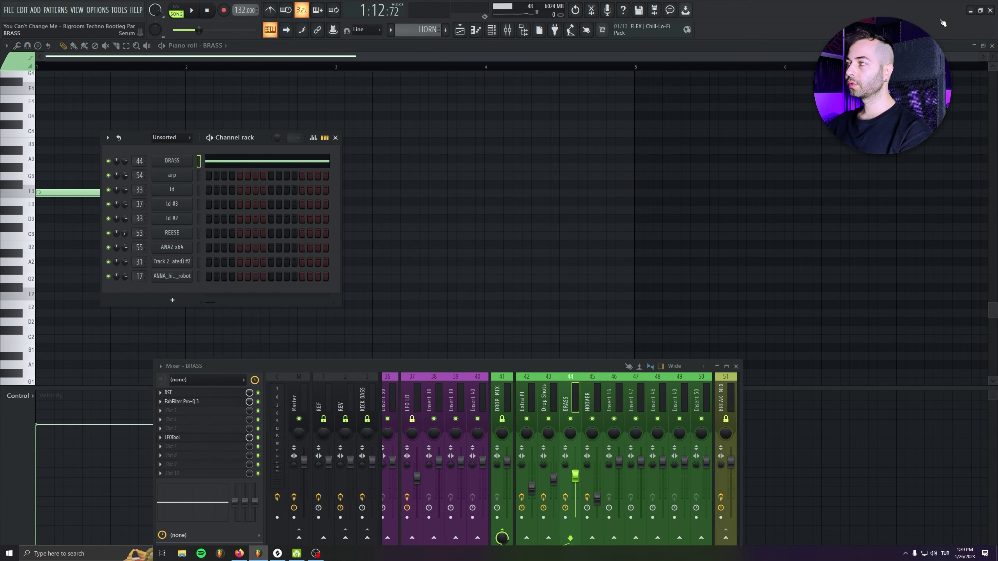
pyautogui.click(172, 160)
pyautogui.press('F5')
pyautogui.moveTo(210, 90); pyautogui.dragTo(344, 105)
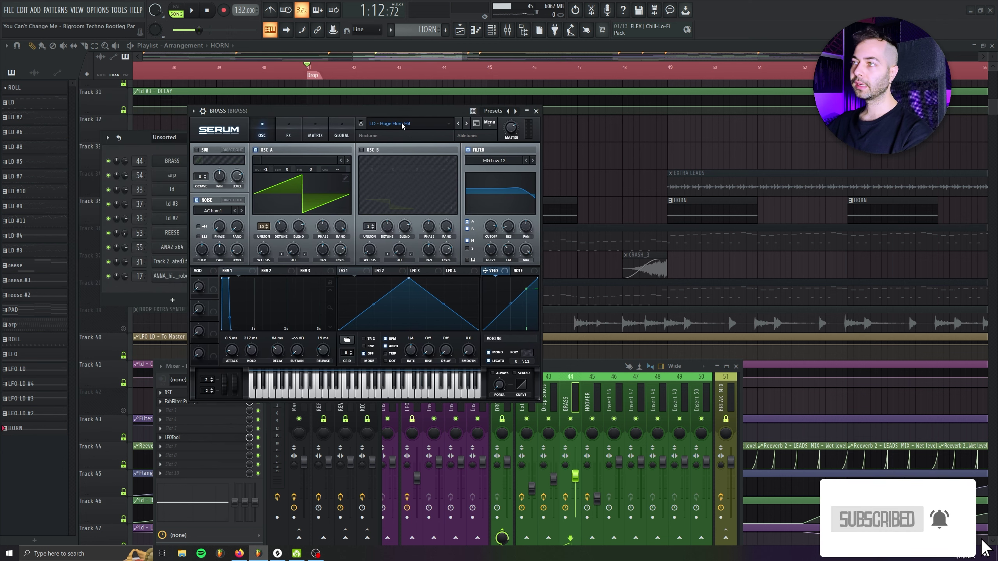
pyautogui.press('Escape')
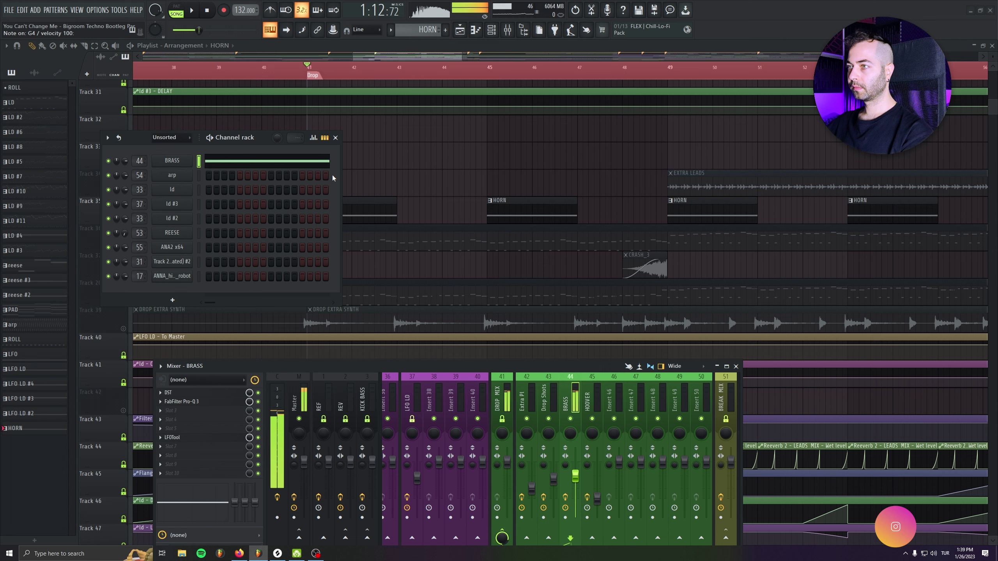
# Inspect the BRASS insert's DST and Pro-Q 3 effects, then close them and LFOTool.
pyautogui.click(208, 11)
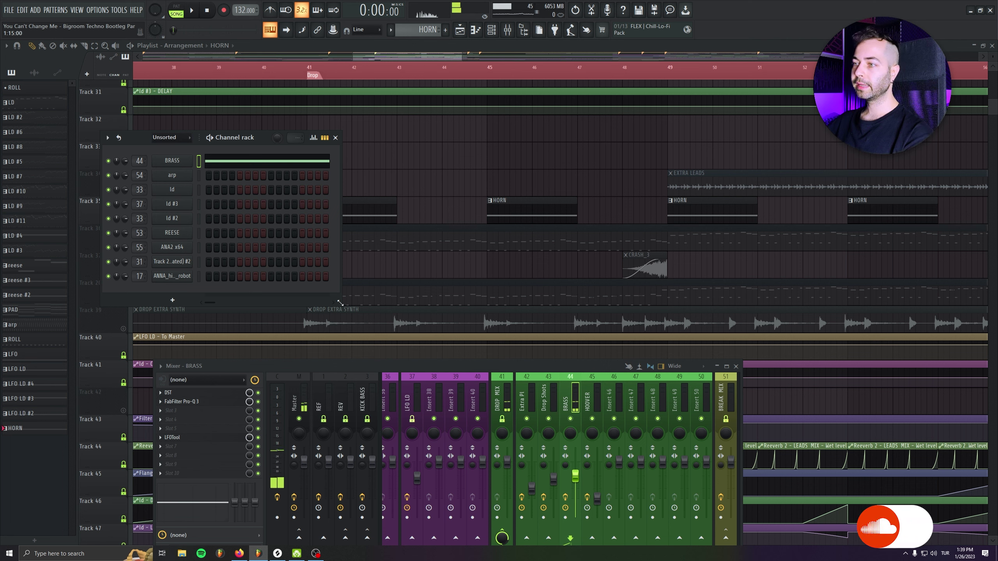
pyautogui.click(168, 392)
pyautogui.moveTo(194, 75); pyautogui.dragTo(376, 91)
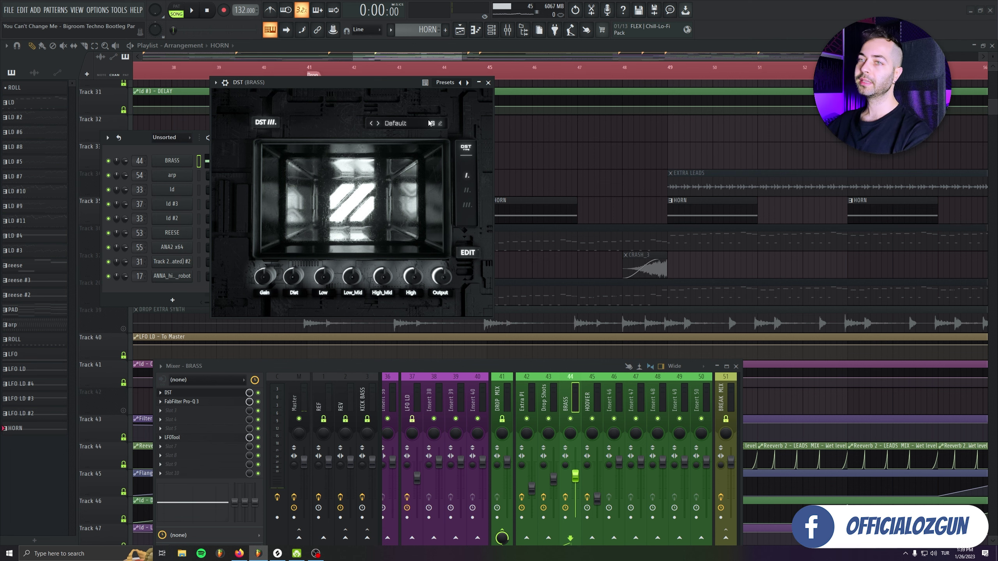
pyautogui.click(221, 402)
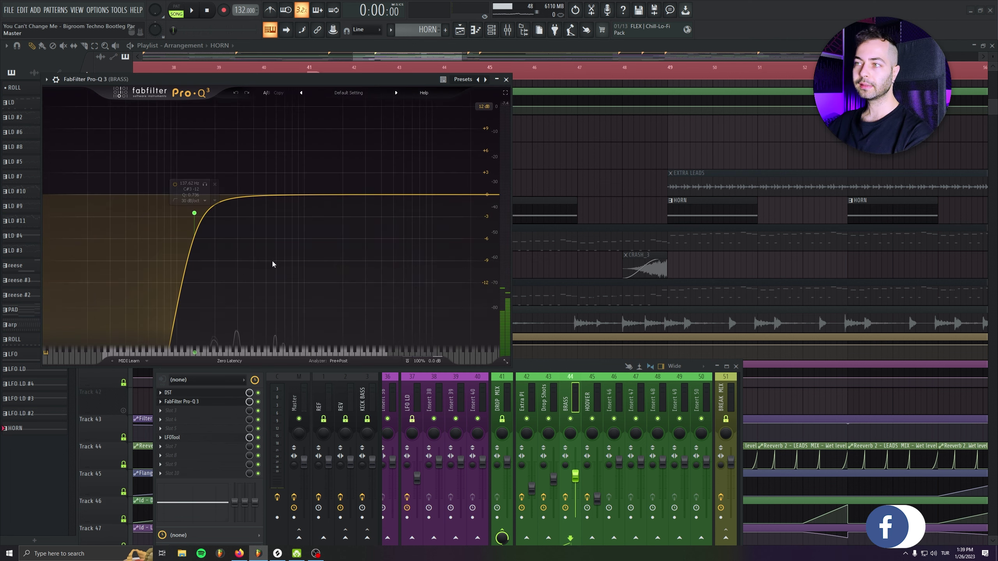
pyautogui.click(507, 80)
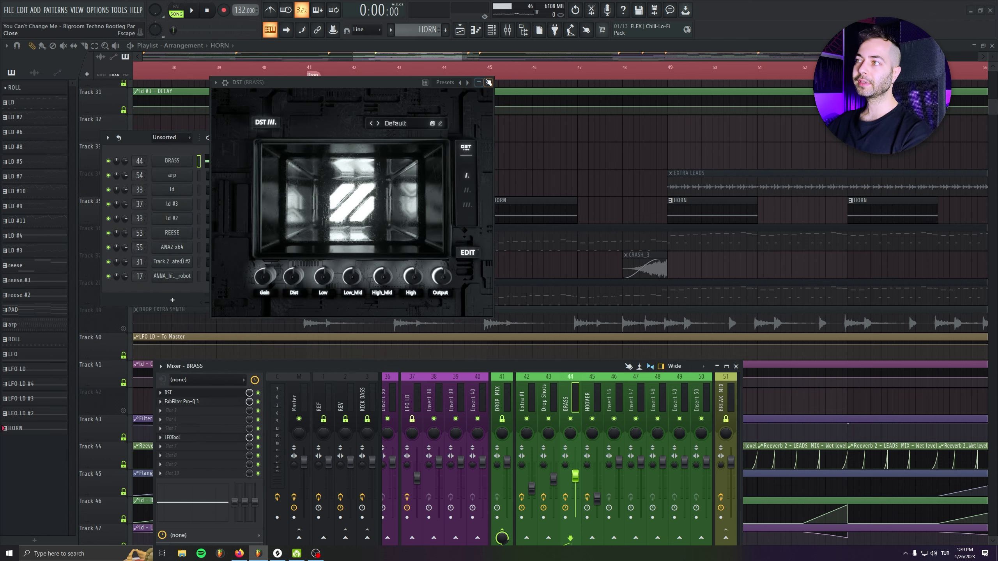
pyautogui.click(488, 82)
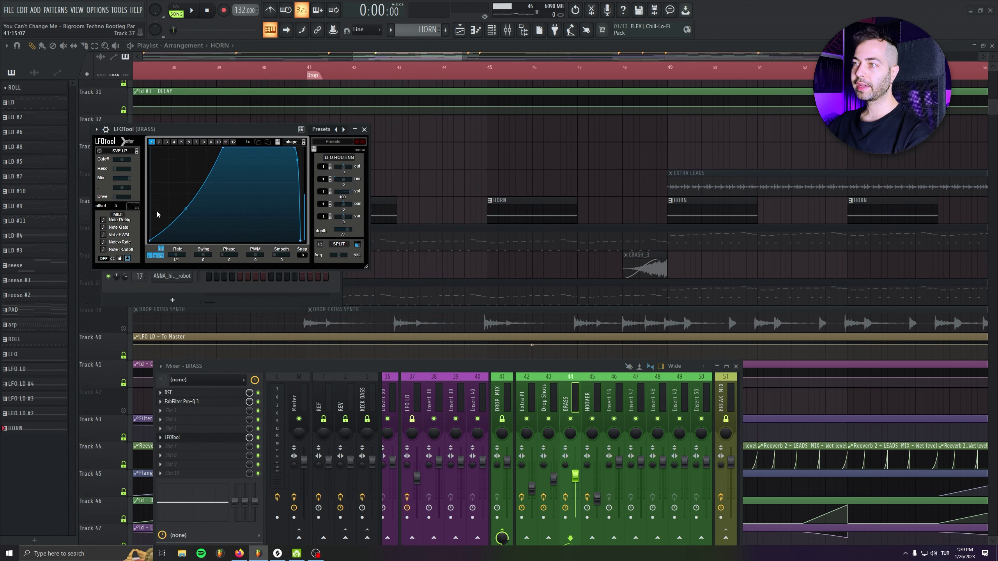
pyautogui.click(364, 129)
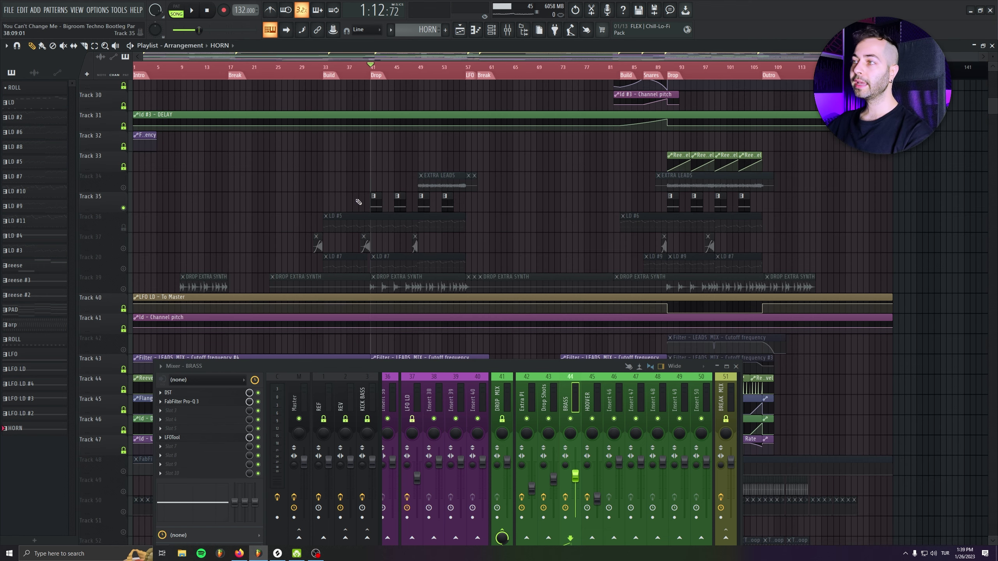
pyautogui.moveTo(358, 202); pyautogui.dragTo(455, 210)
pyautogui.moveTo(662, 190); pyautogui.dragTo(817, 211)
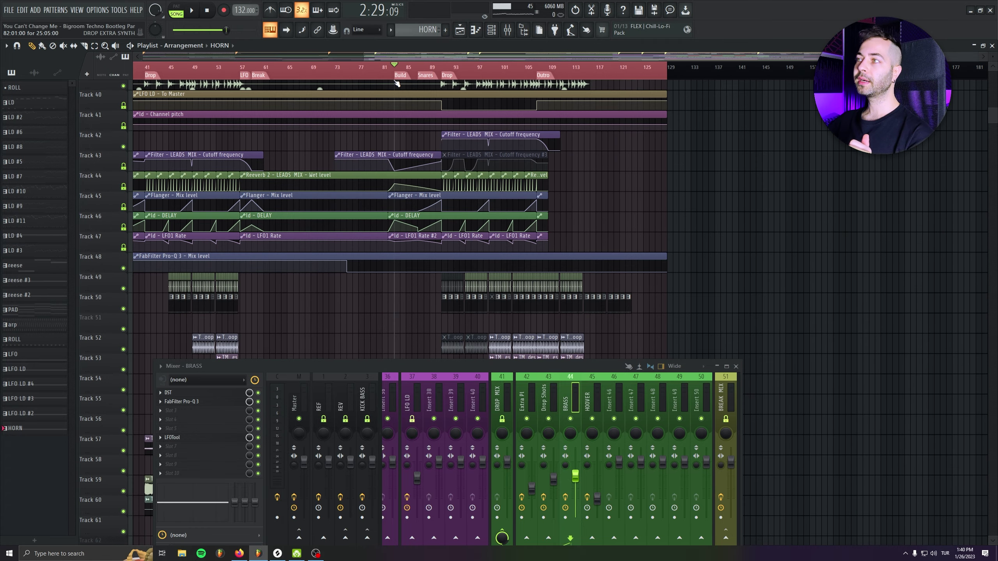
pyautogui.click(389, 75)
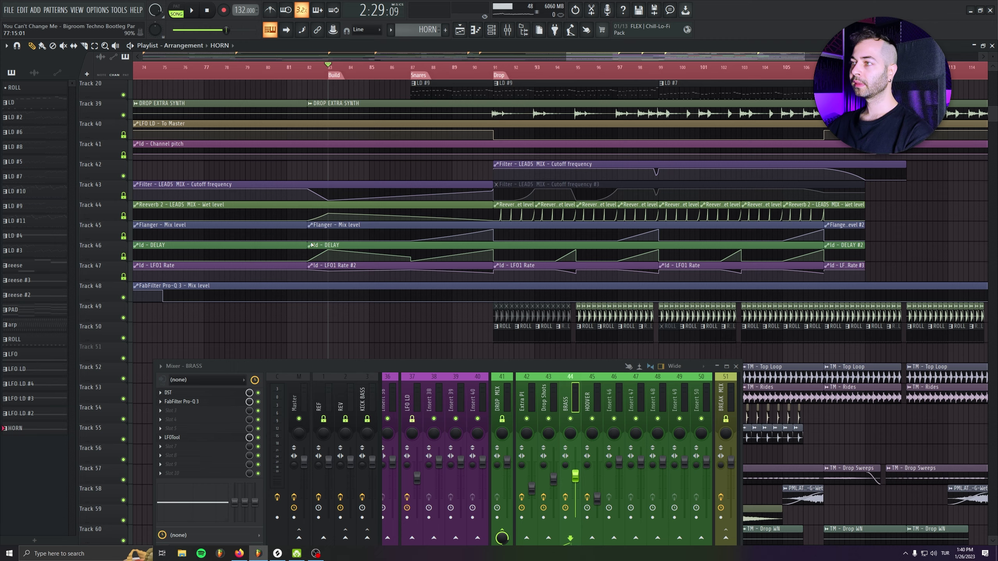
pyautogui.scroll(5, 334, 228)
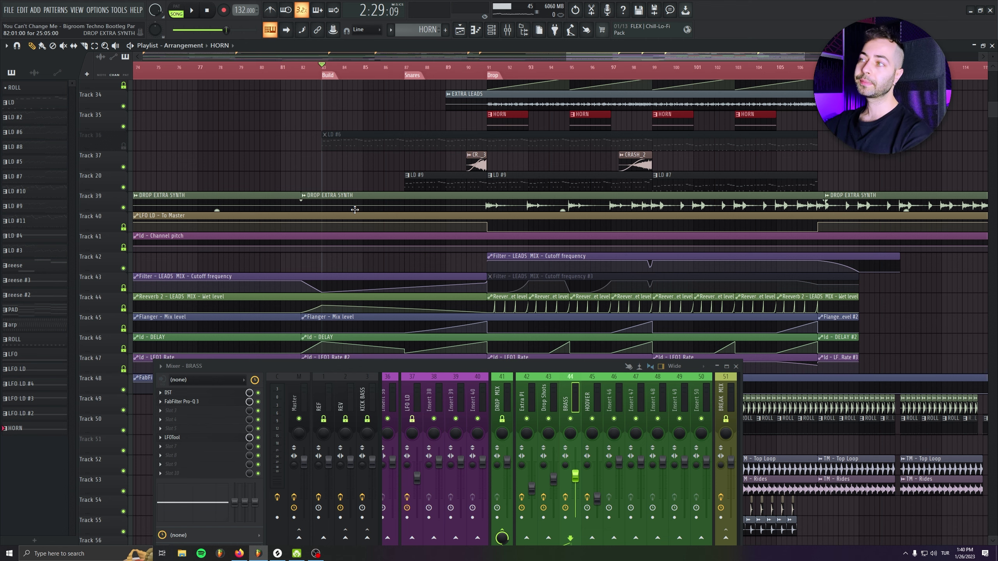
pyautogui.scroll(13, 355, 210)
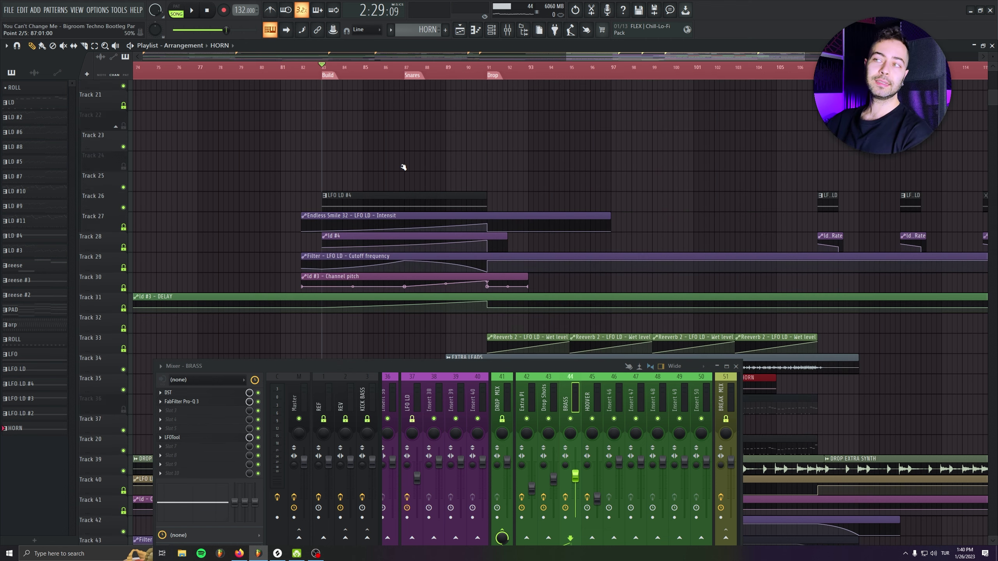
pyautogui.scroll(-6, 404, 167)
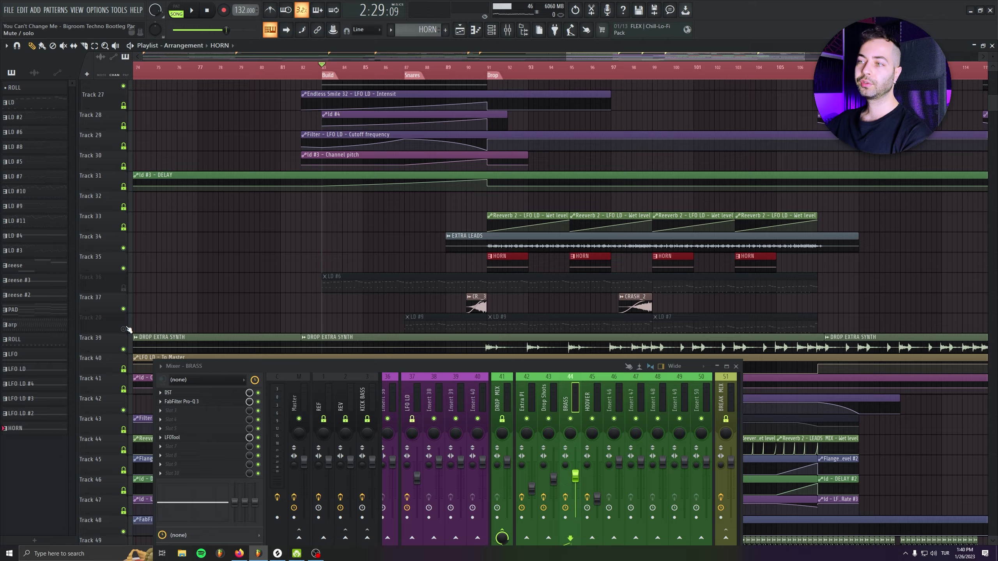
pyautogui.scroll(5, 288, 263)
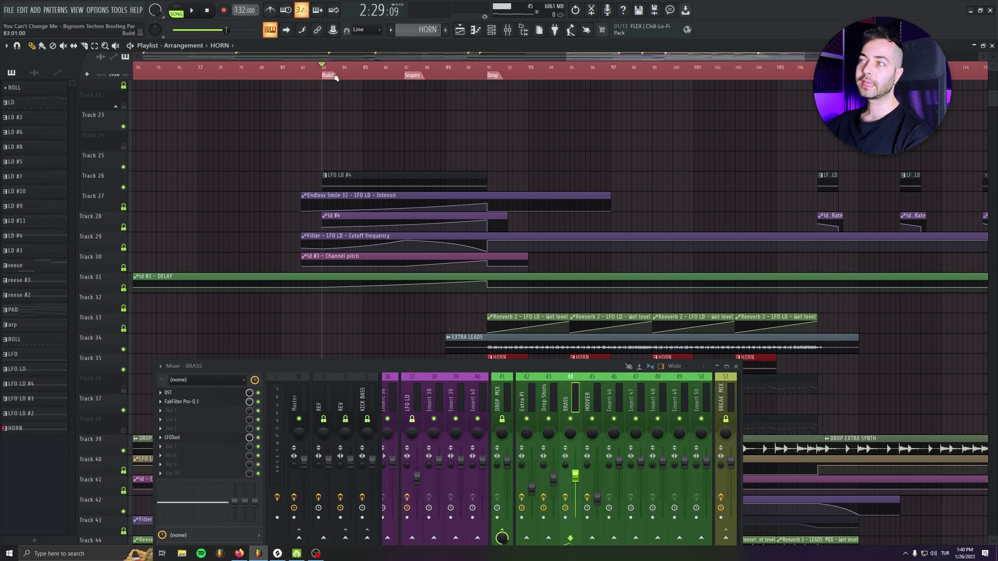
pyautogui.click(302, 67)
pyautogui.rightClick(123, 188)
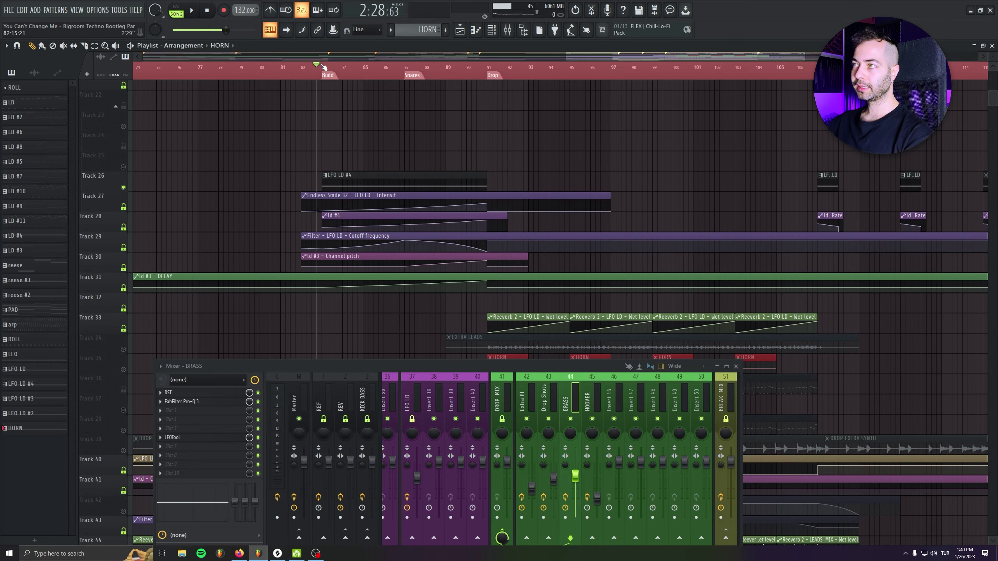
pyautogui.press('space')
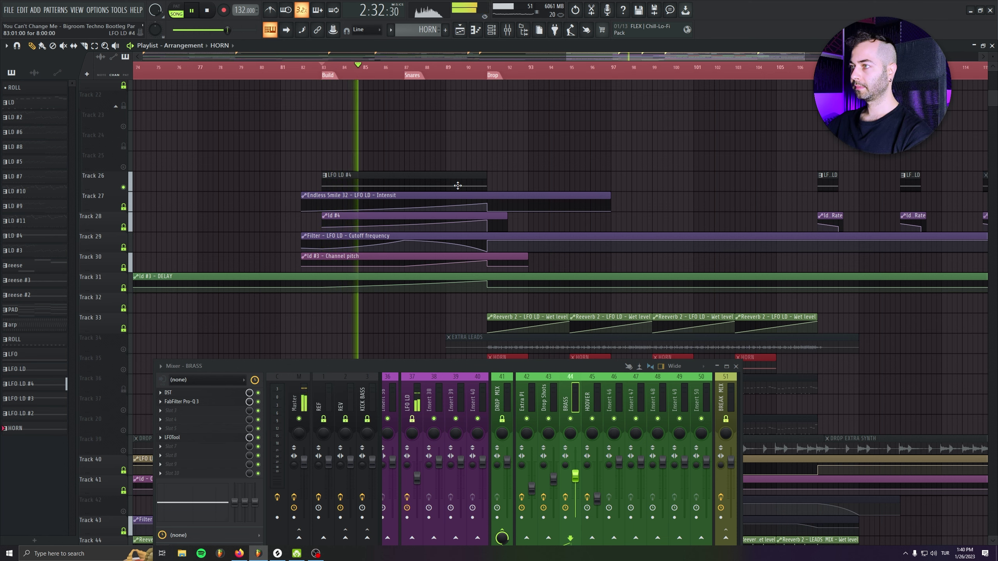
pyautogui.scroll(3, 457, 186)
pyautogui.scroll(3, 419, 206)
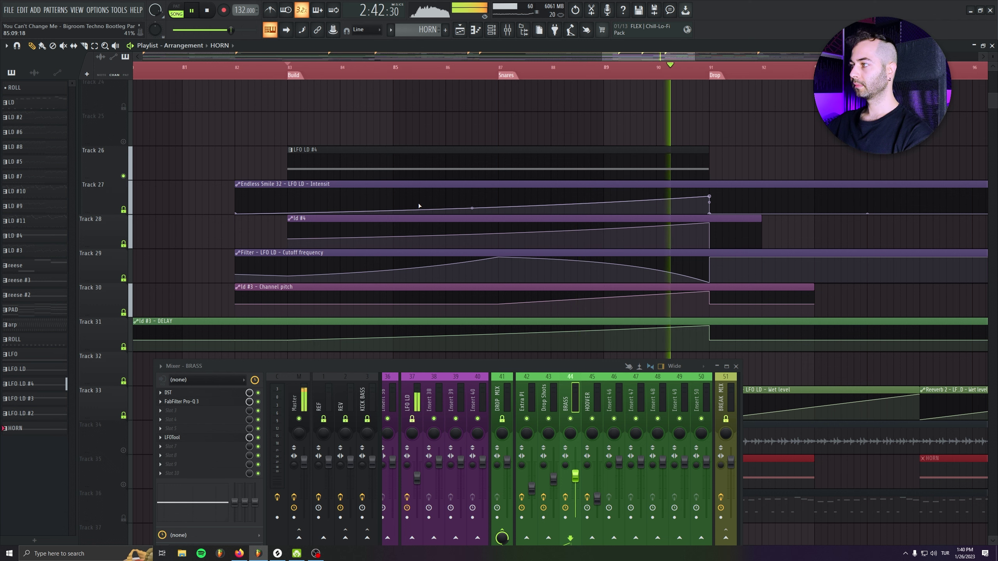
pyautogui.press('space')
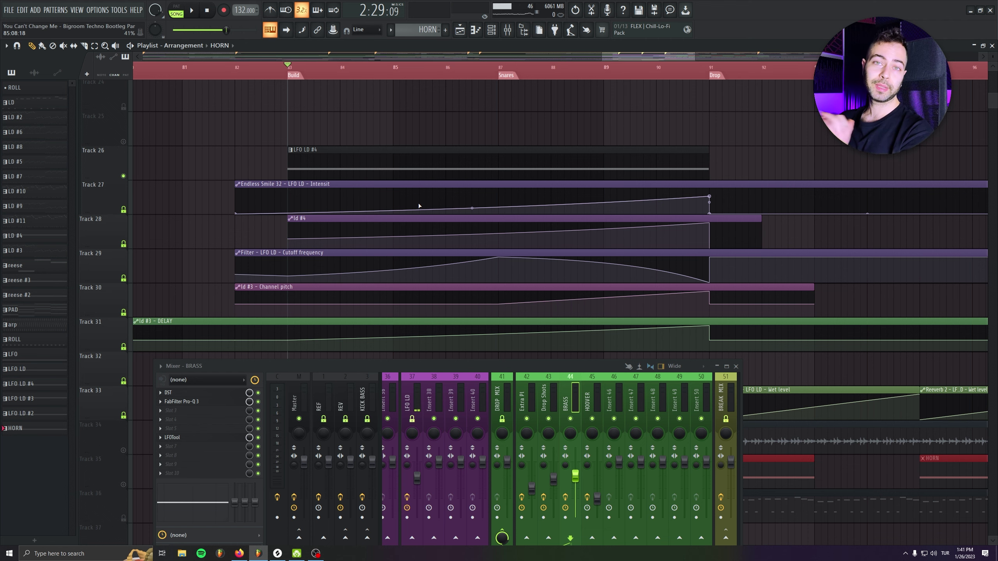
# Glance at the LFO LD #4 notes, then compare the Serum patches of ld #3 and ld.
pyautogui.doubleClick(335, 163)
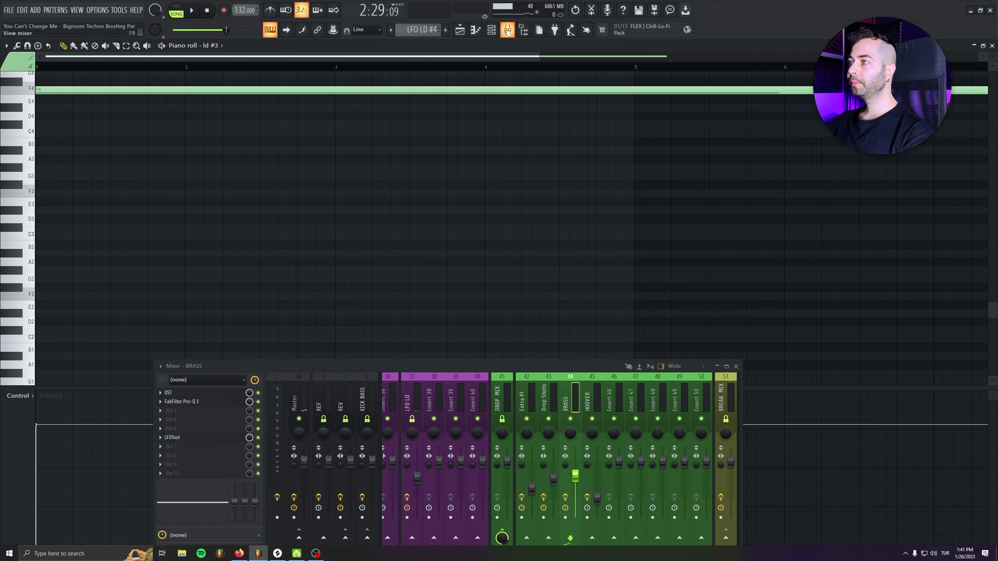
pyautogui.click(507, 31)
pyautogui.click(992, 45)
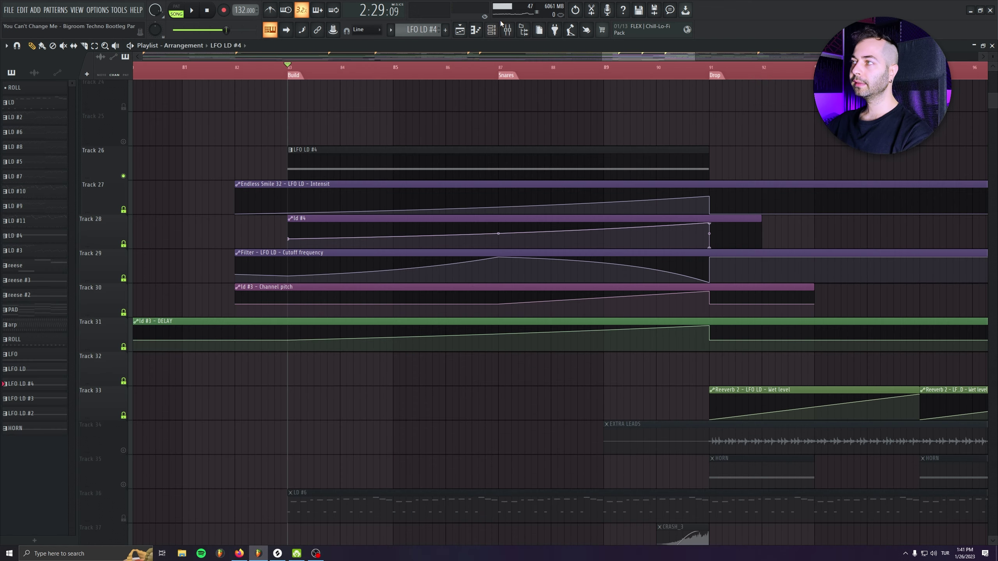
pyautogui.click(491, 30)
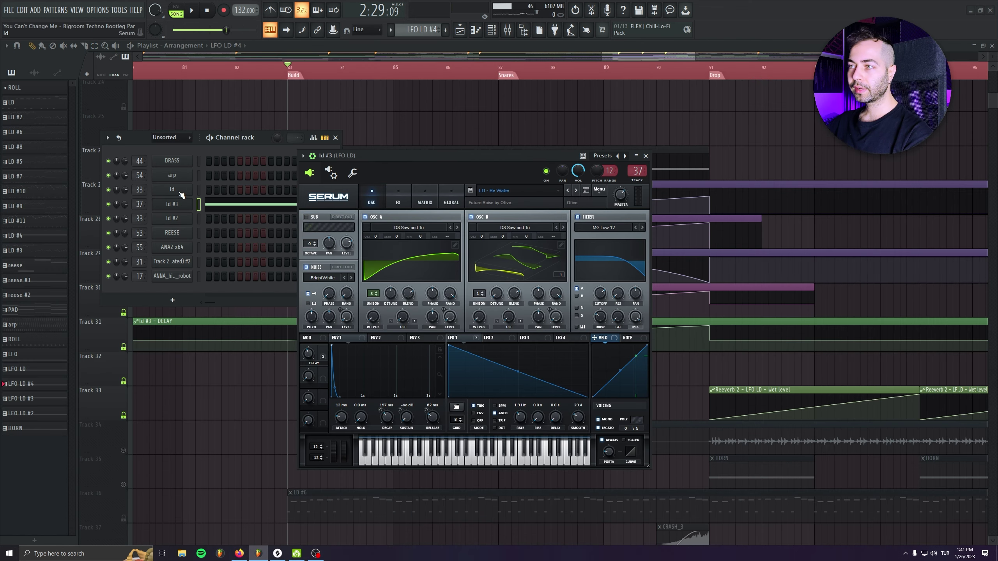
pyautogui.click(183, 190)
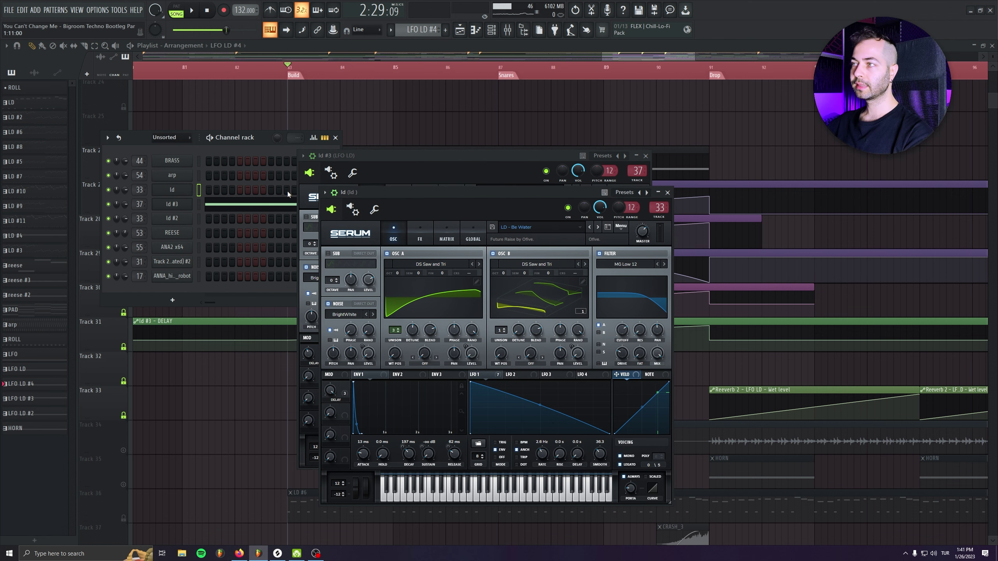
pyautogui.click(175, 190)
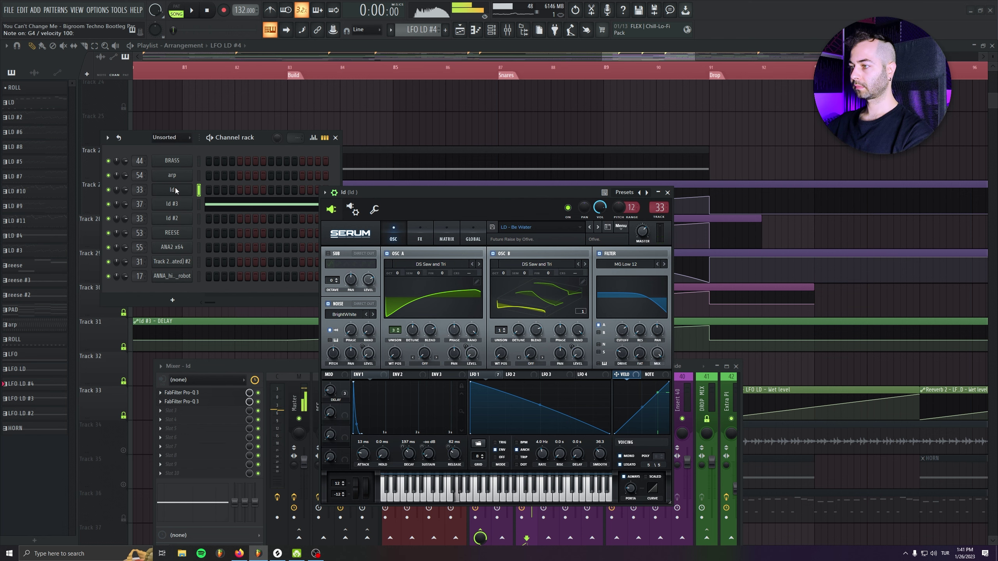
# Clone the ld channel to create ld #5 and check its notes.
pyautogui.rightClick(166, 204)
pyautogui.click(231, 276)
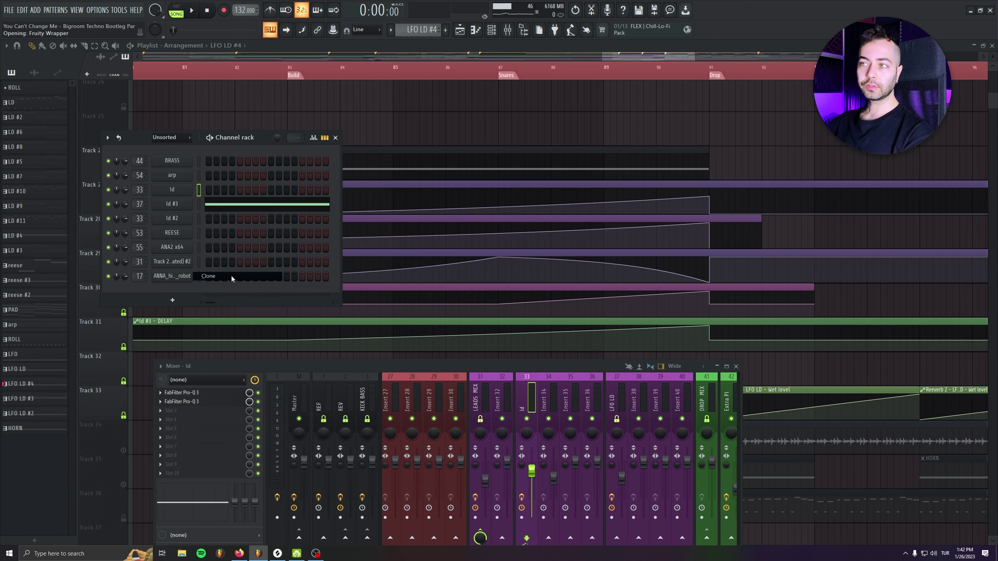
pyautogui.click(202, 207)
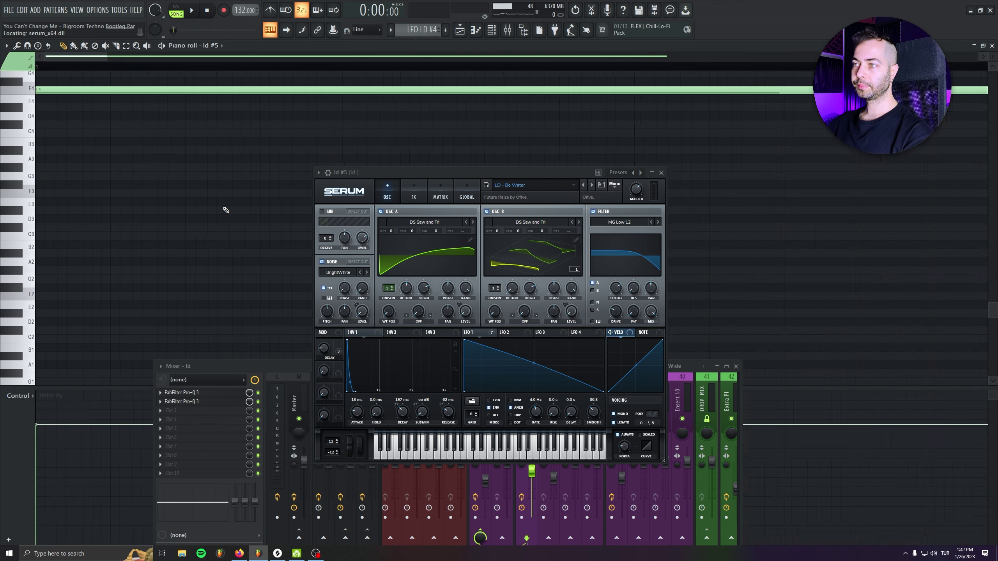
pyautogui.press('F7')
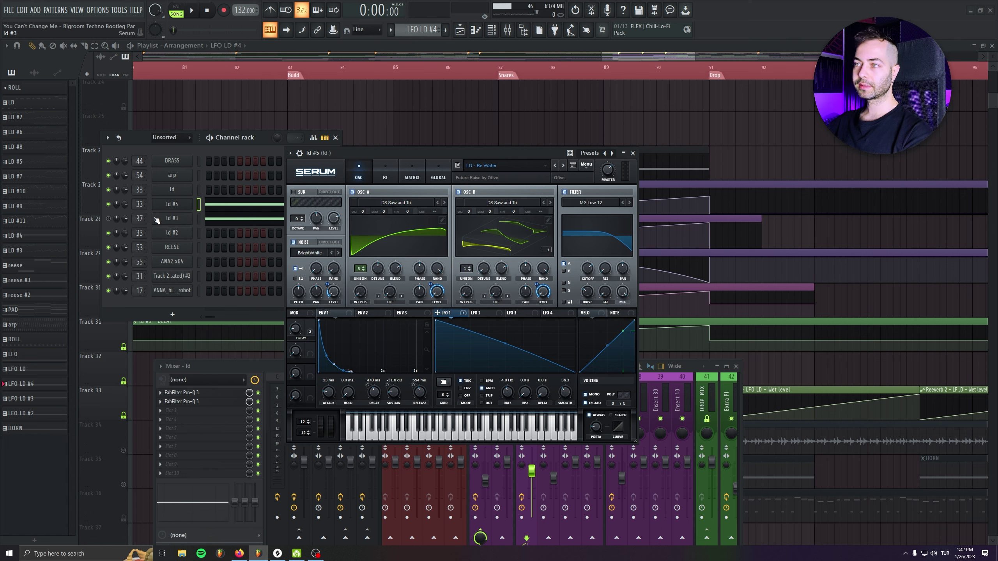
# Audition ld #5 while tuning its Serum LFO 1 rate, settling on 2.0 Hz.
pyautogui.press('space')
pyautogui.press('F6')
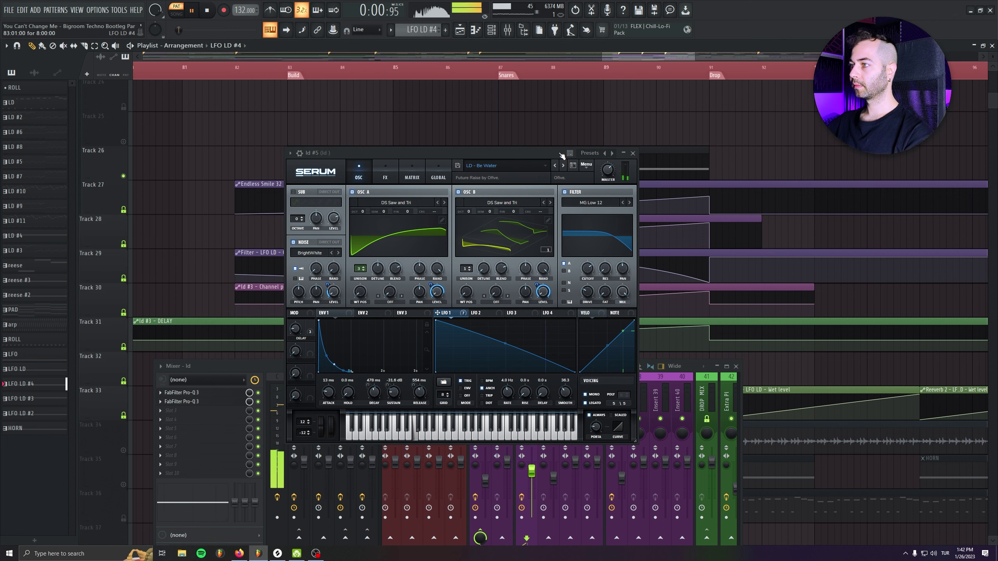
pyautogui.moveTo(507, 392)
pyautogui.mouseDown()
pyautogui.moveTo(501, 332)
pyautogui.moveTo(504, 393)
pyautogui.mouseUp()
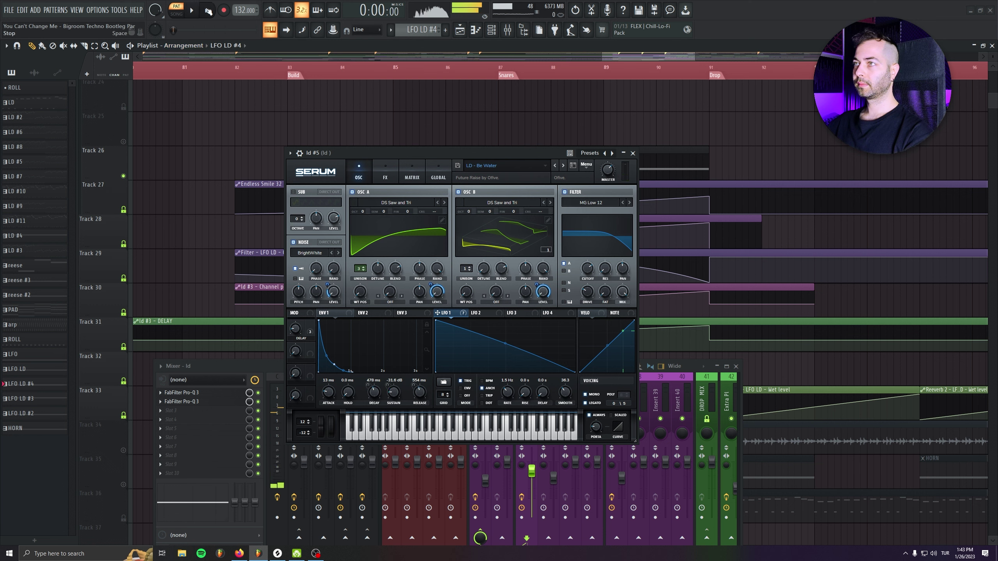
pyautogui.press('space')
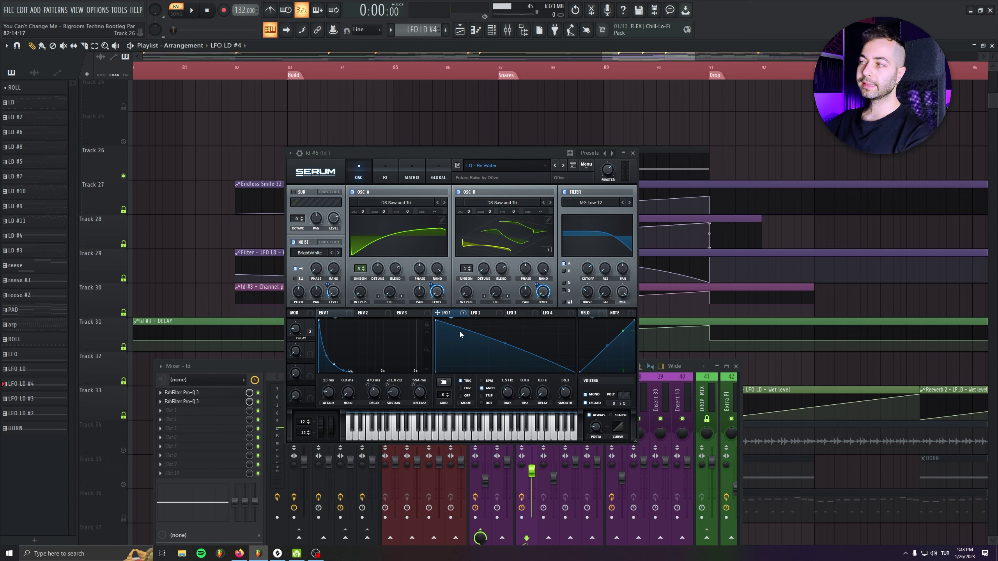
pyautogui.moveTo(438, 313); pyautogui.dragTo(421, 301)
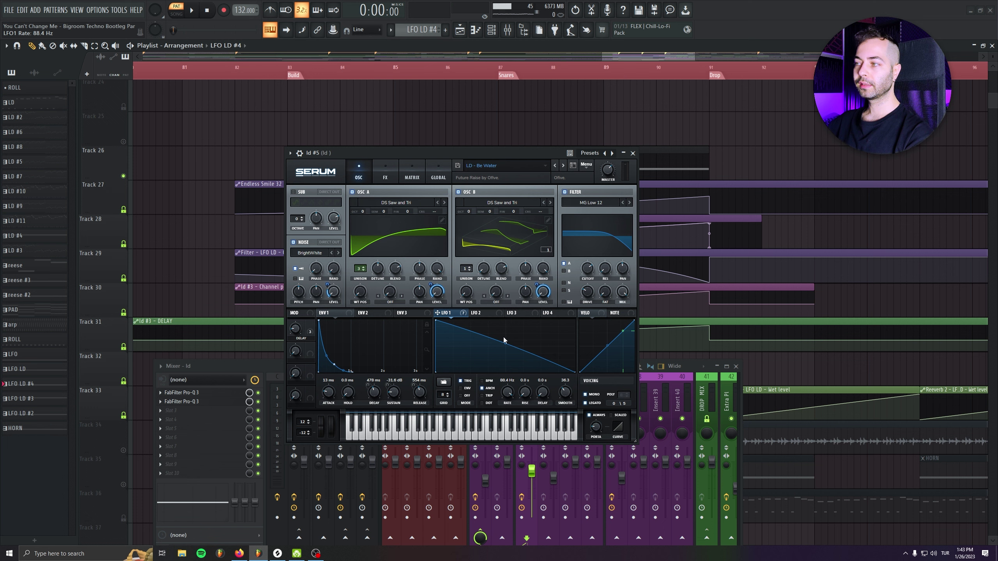
pyautogui.press('space')
pyautogui.moveTo(504, 394); pyautogui.dragTo(518, 362)
pyautogui.moveTo(521, 396); pyautogui.dragTo(521, 415)
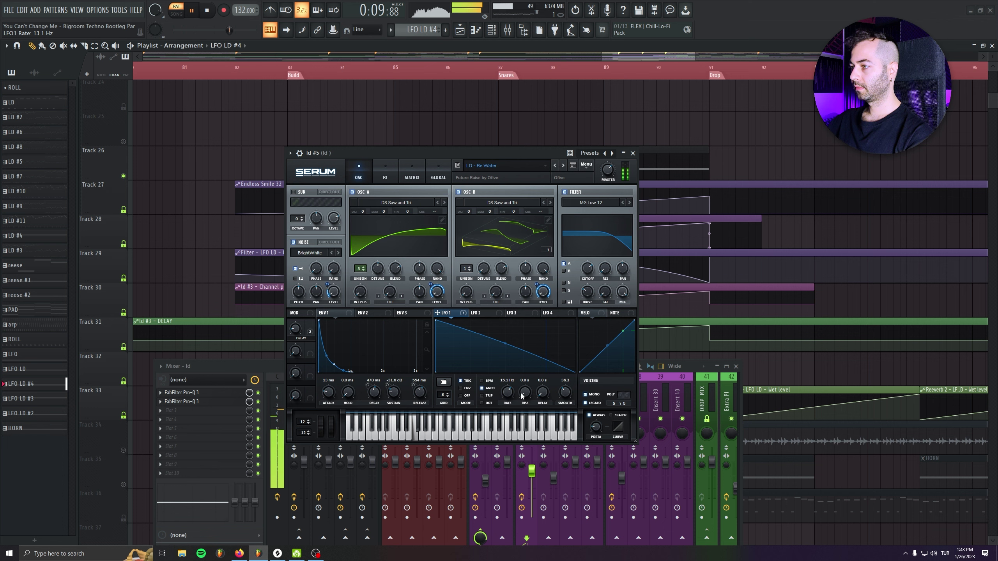
pyautogui.click(209, 11)
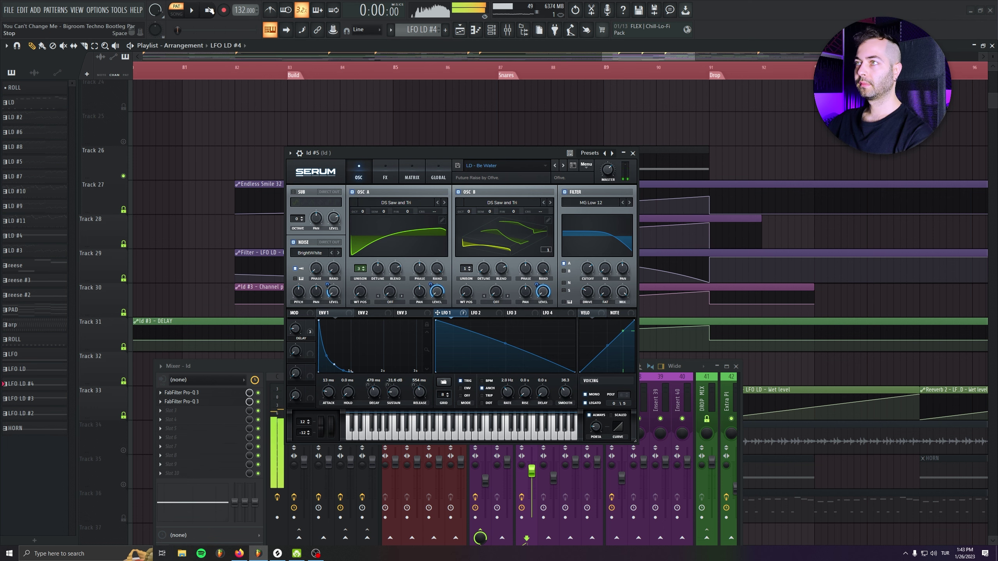
pyautogui.click(634, 153)
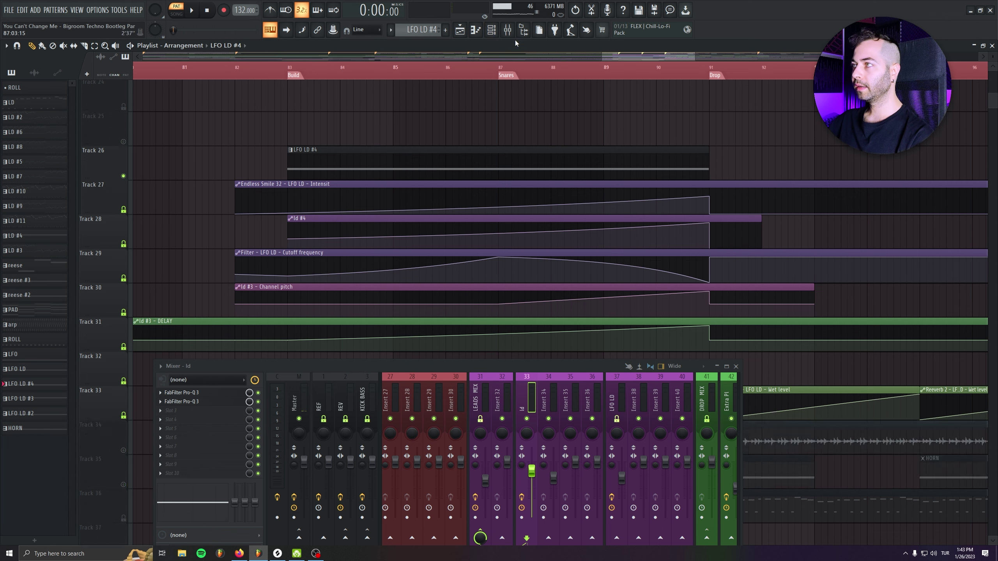
# Play the song from the Build marker.
pyautogui.click(491, 29)
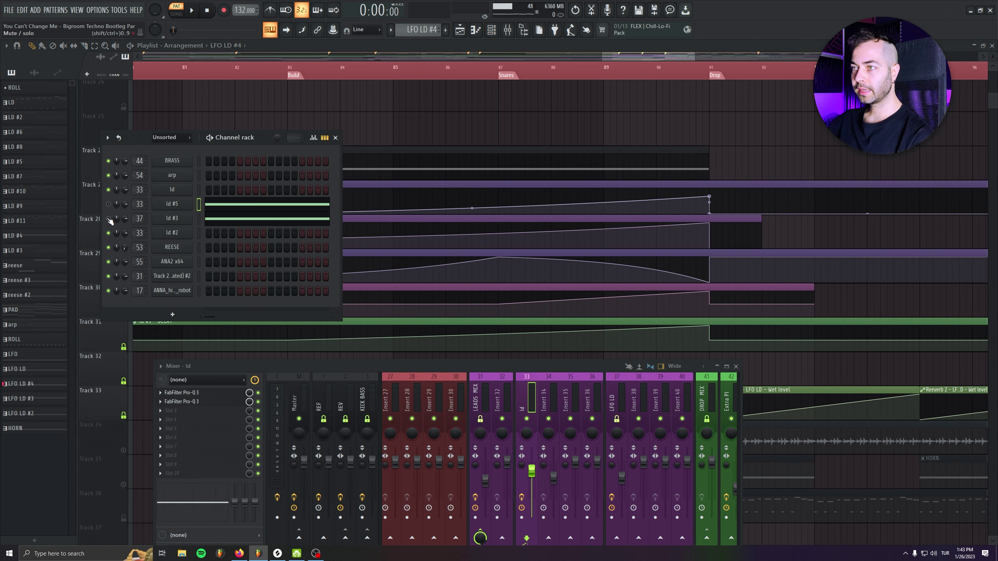
pyautogui.click(335, 137)
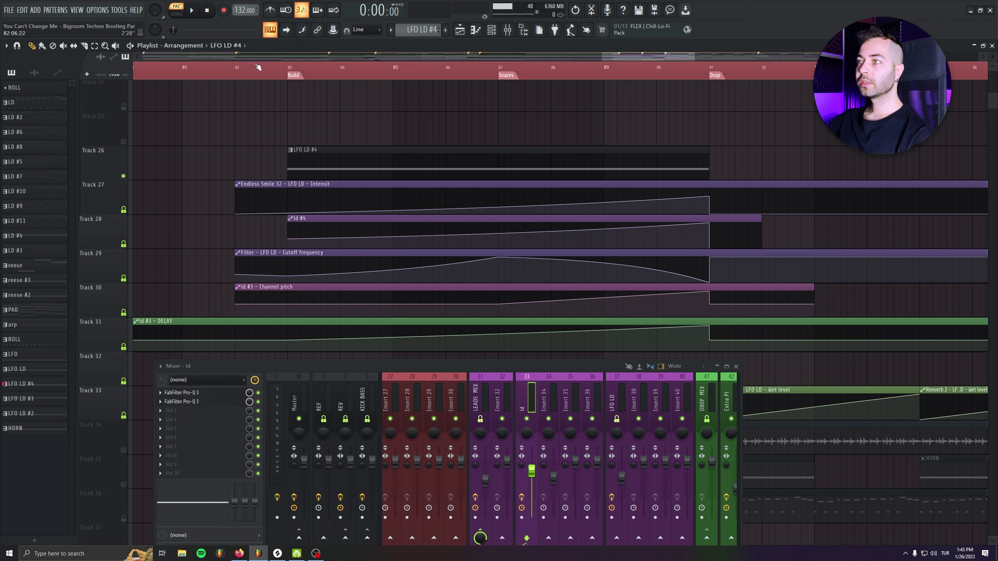
pyautogui.click(291, 69)
pyautogui.press('space')
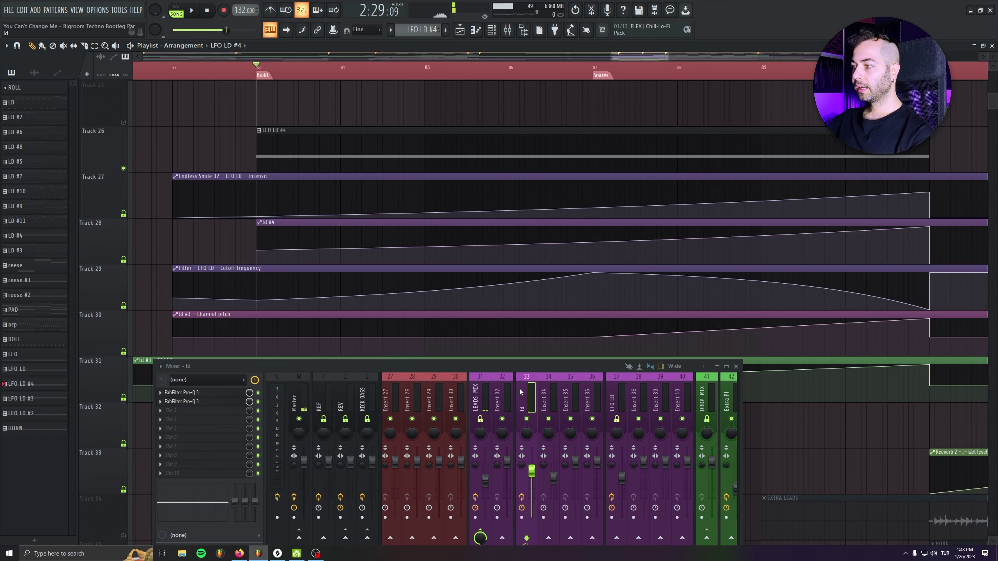
# Show the LFO LD mixer insert and select the ld #4 automation clip on Track 28.
pyautogui.click(613, 392)
pyautogui.scroll(-2, 208, 165)
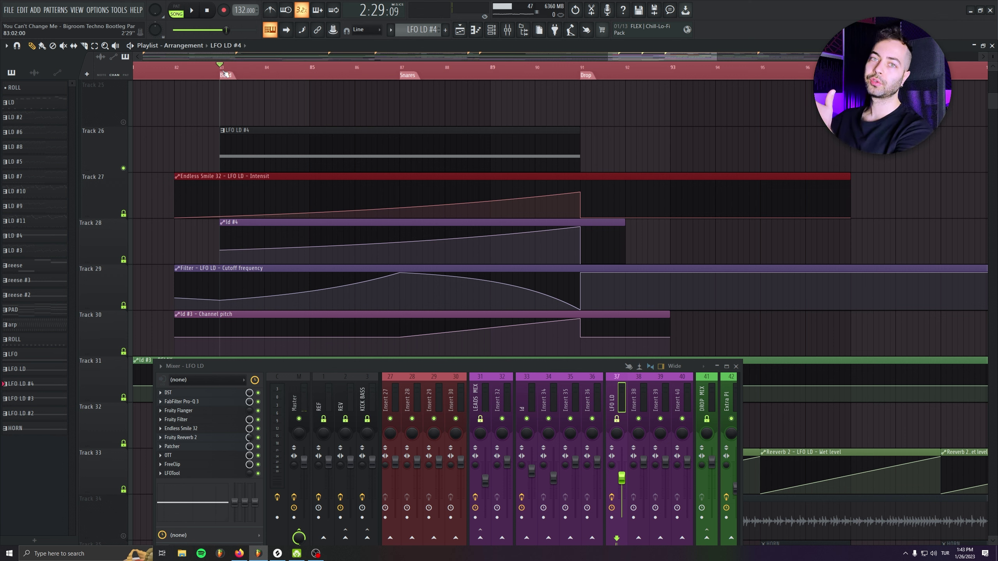
pyautogui.moveTo(191, 220); pyautogui.dragTo(612, 240)
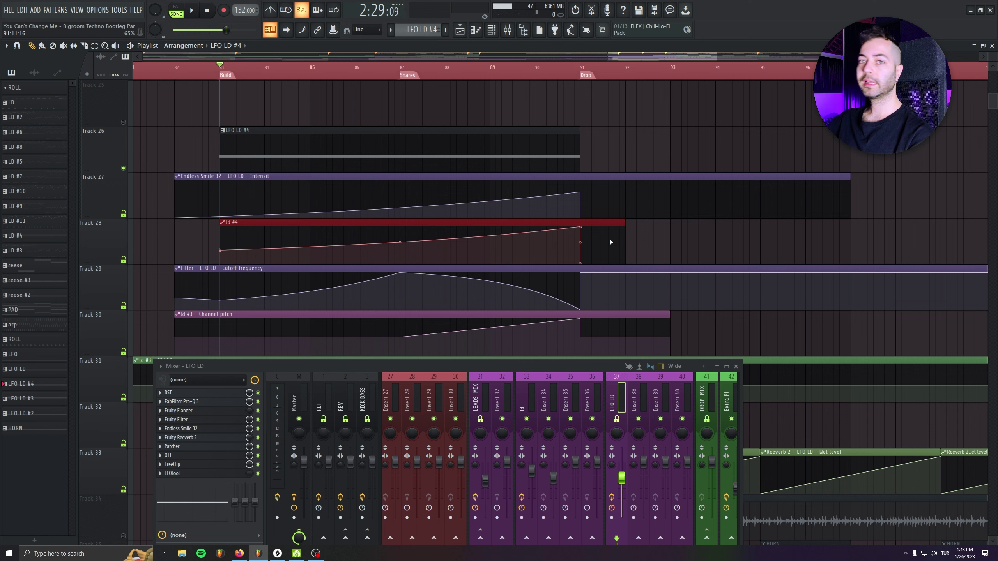
pyautogui.press('F6')
# Place ld #3's Serum beside the automation clips and play the build to watch LFO 1 rate rise.
pyautogui.click(172, 218)
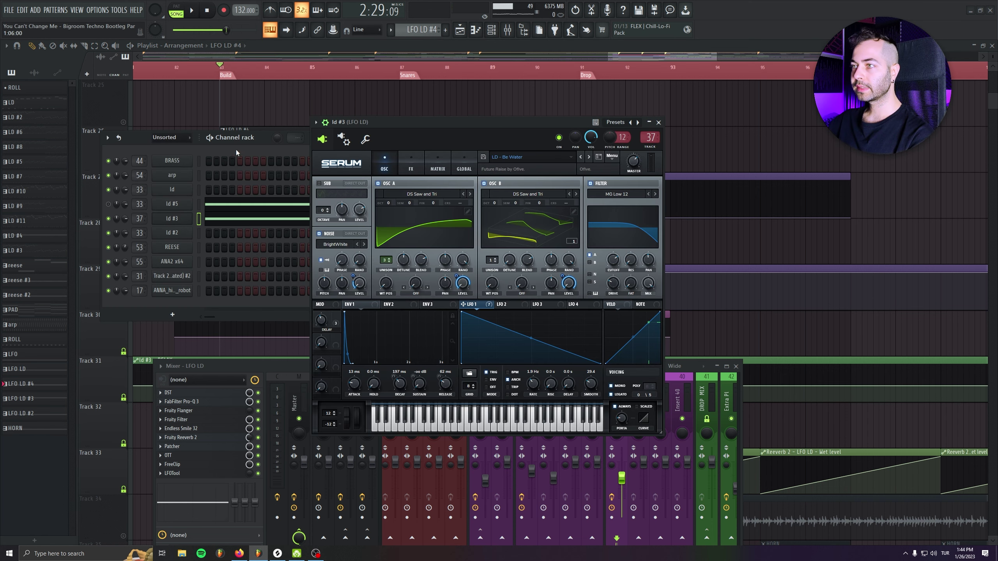
pyautogui.press('F6')
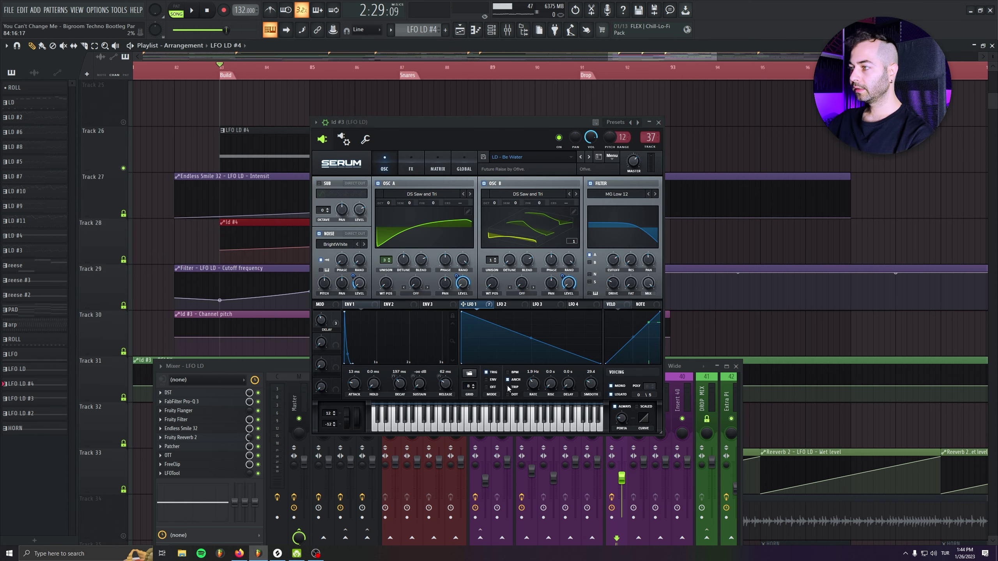
pyautogui.moveTo(432, 122); pyautogui.dragTo(686, 135)
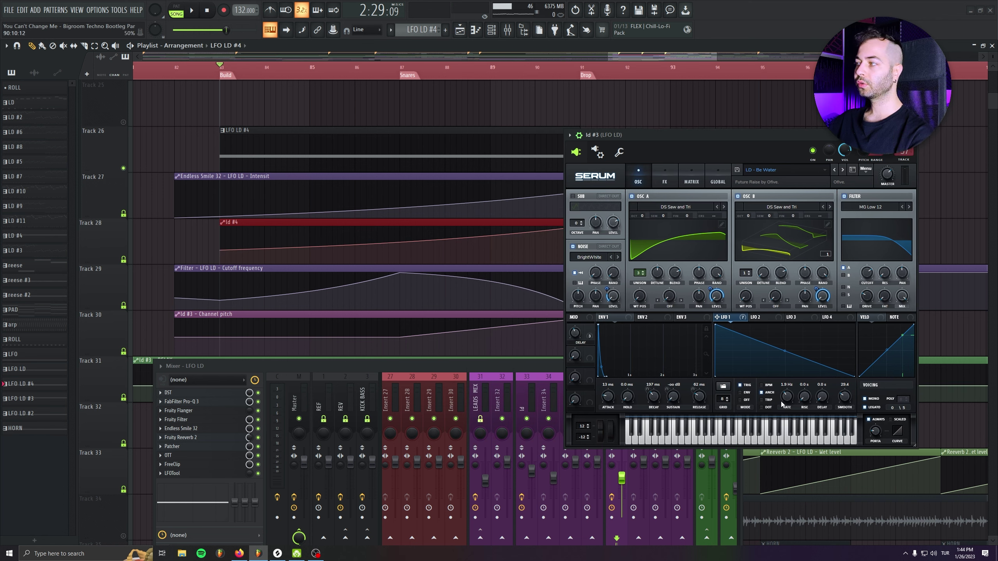
pyautogui.press('space')
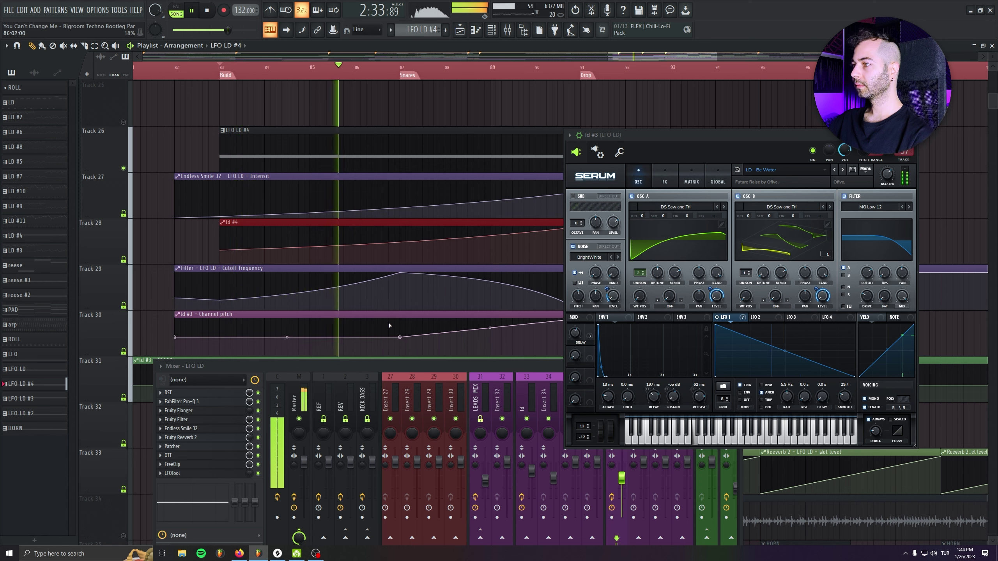
pyautogui.moveTo(621, 138); pyautogui.dragTo(661, 136)
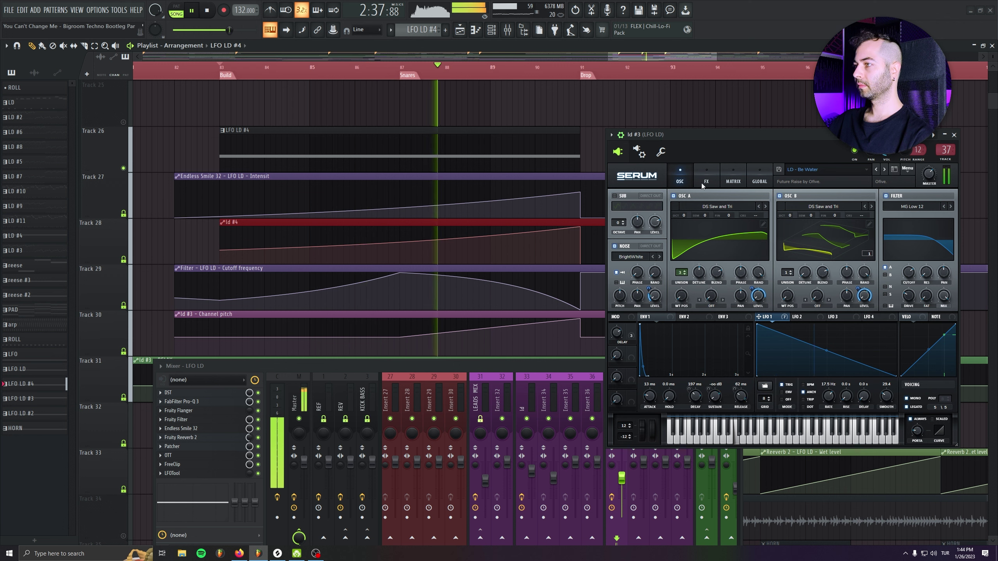
pyautogui.press('space')
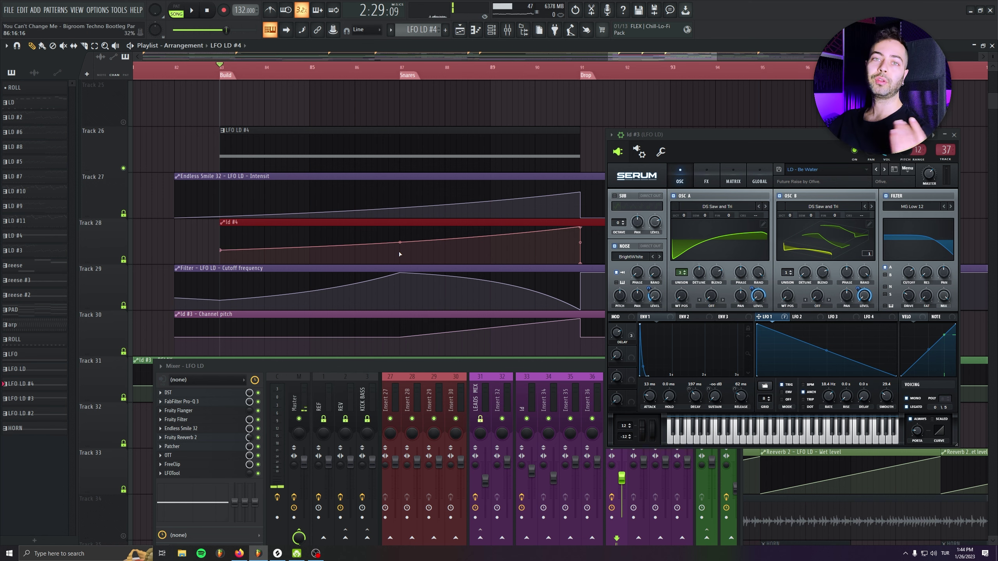
# Jump the playback position to the Snares marker and back to Build.
pyautogui.scroll(1, 400, 253)
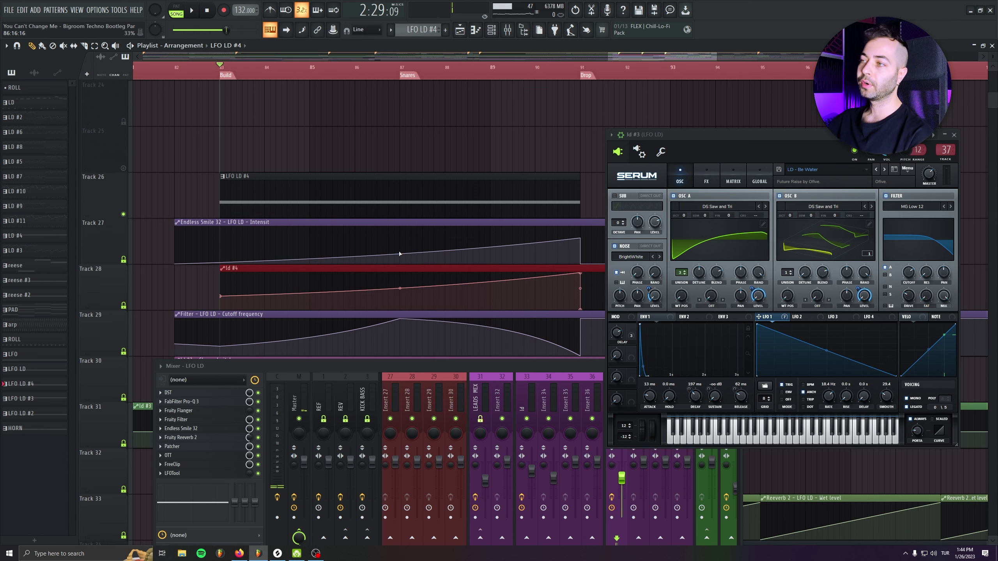
pyautogui.scroll(-2, 400, 253)
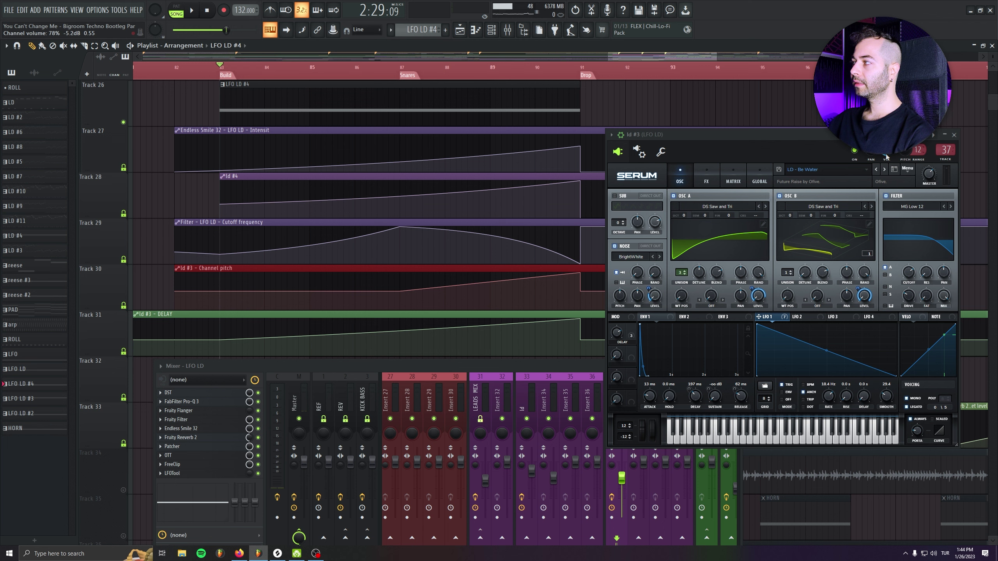
pyautogui.click(409, 75)
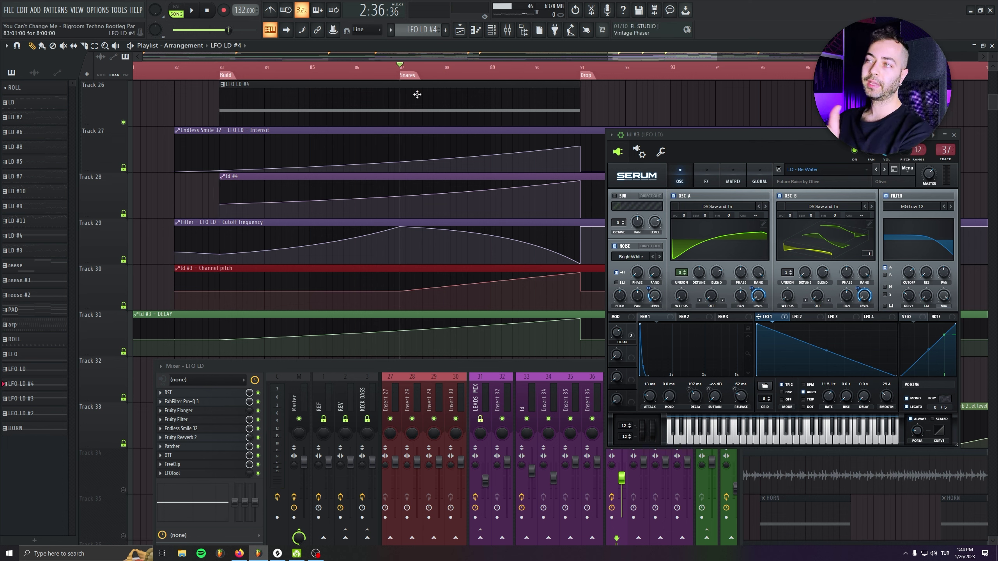
pyautogui.click(227, 75)
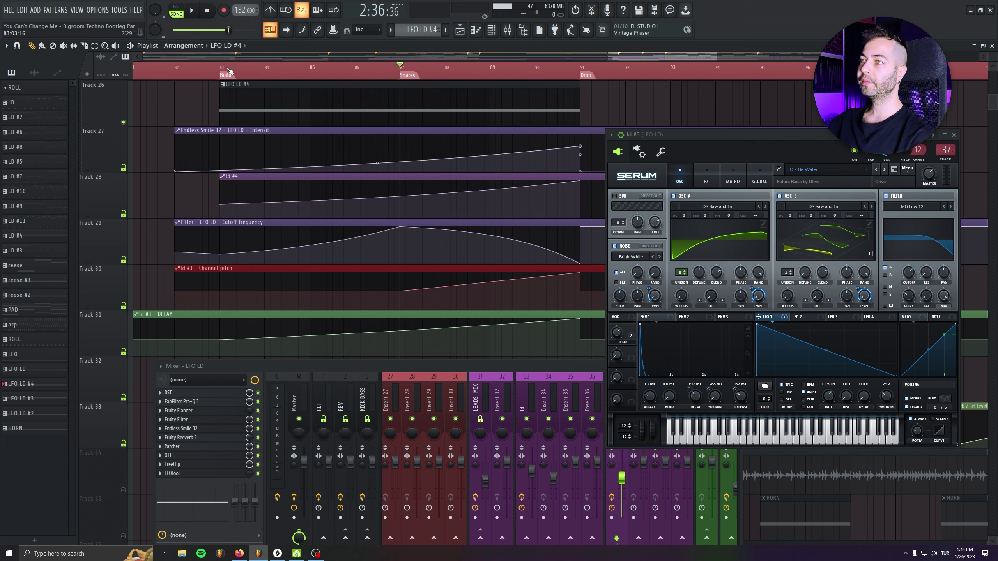
# Select Track 29's Filter cutoff clip, open Fruity Filter on LFO LD, and play the build.
pyautogui.moveTo(157, 236)
pyautogui.mouseDown()
pyautogui.moveTo(572, 242)
pyautogui.moveTo(562, 242)
pyautogui.mouseUp()
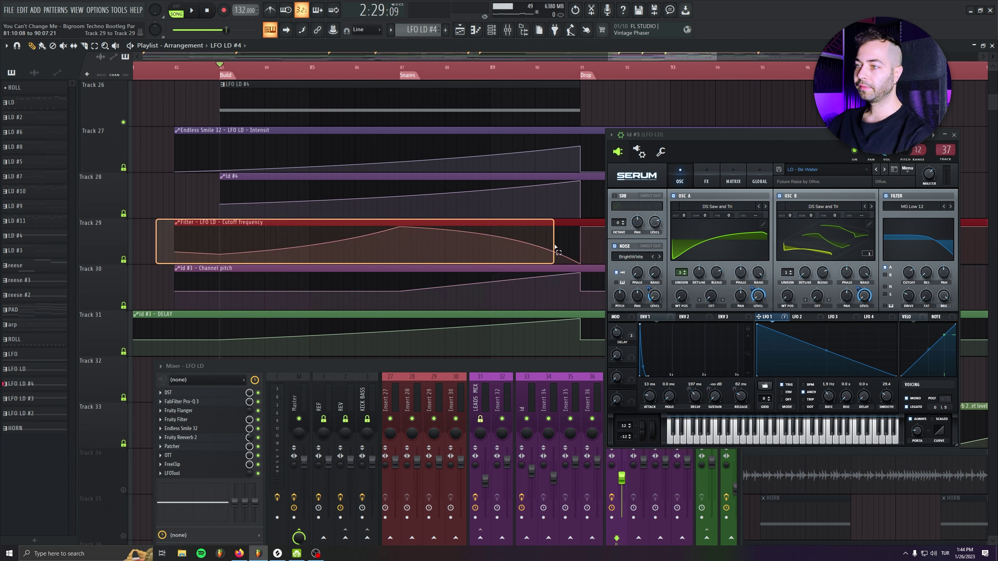
pyautogui.click(176, 419)
pyautogui.moveTo(165, 129); pyautogui.dragTo(383, 287)
pyautogui.press('space')
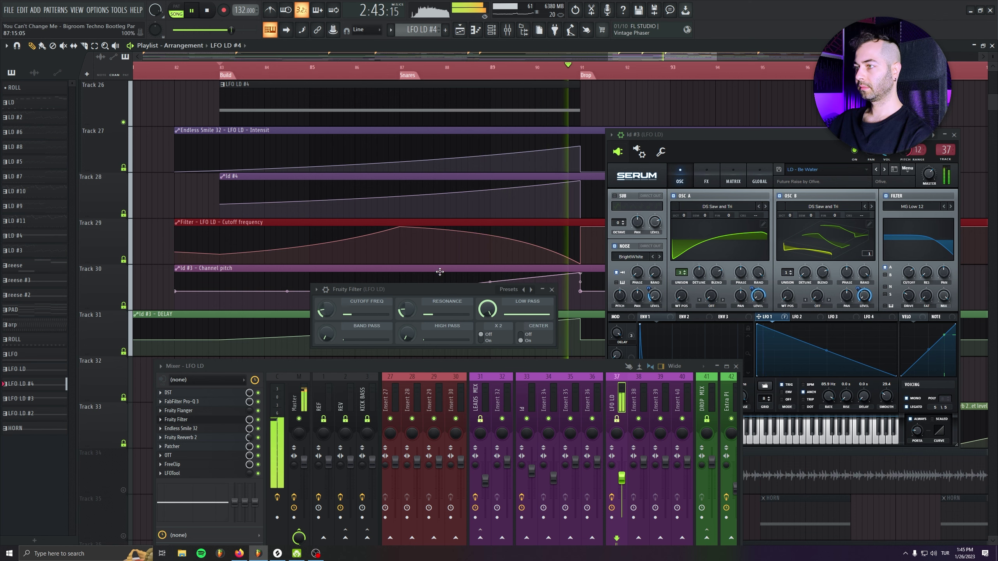
pyautogui.press('space')
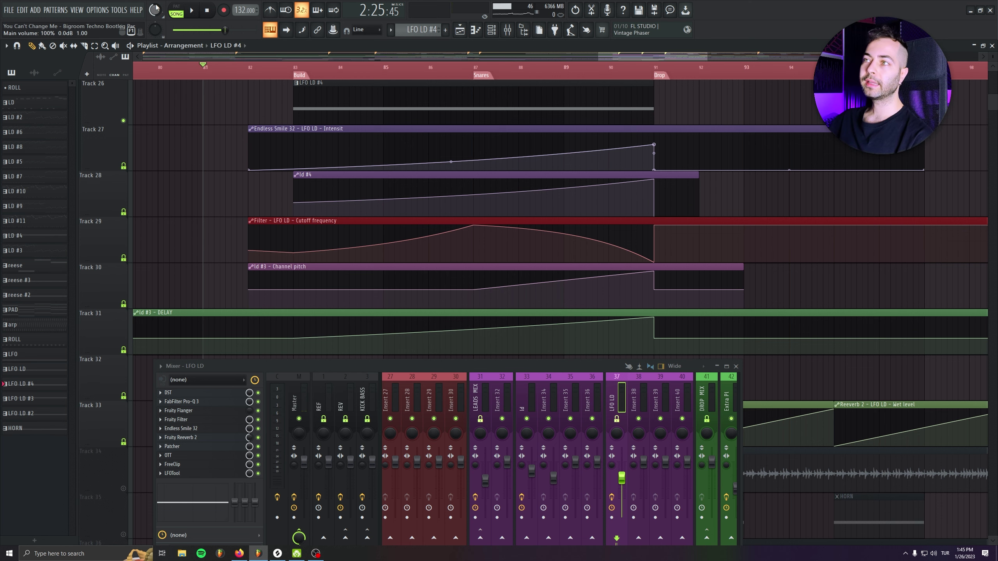
# Play from bar 81 into the Drop while scrolling the playlist, then stop.
pyautogui.press('space')
pyautogui.scroll(-4, 427, 176)
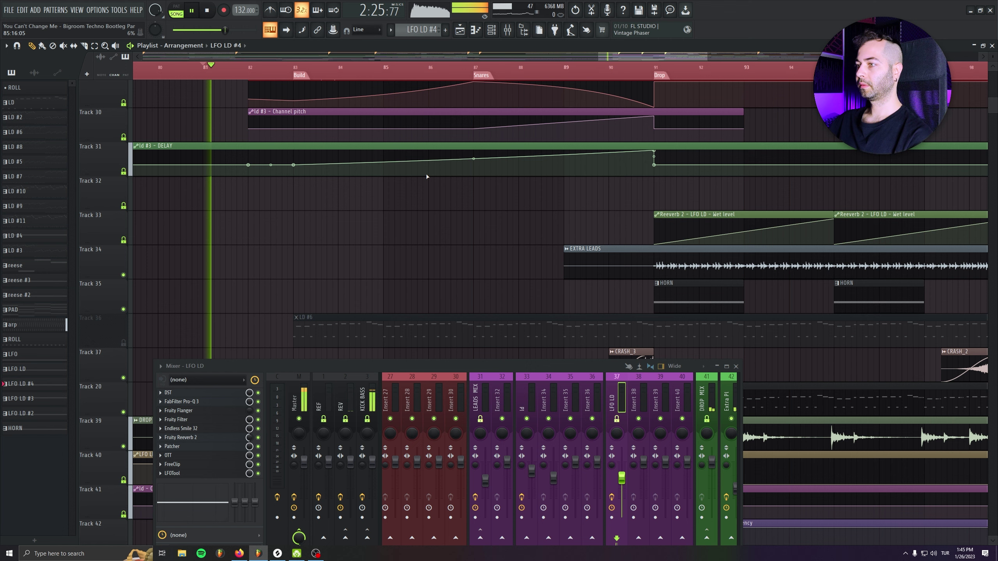
pyautogui.scroll(3, 448, 285)
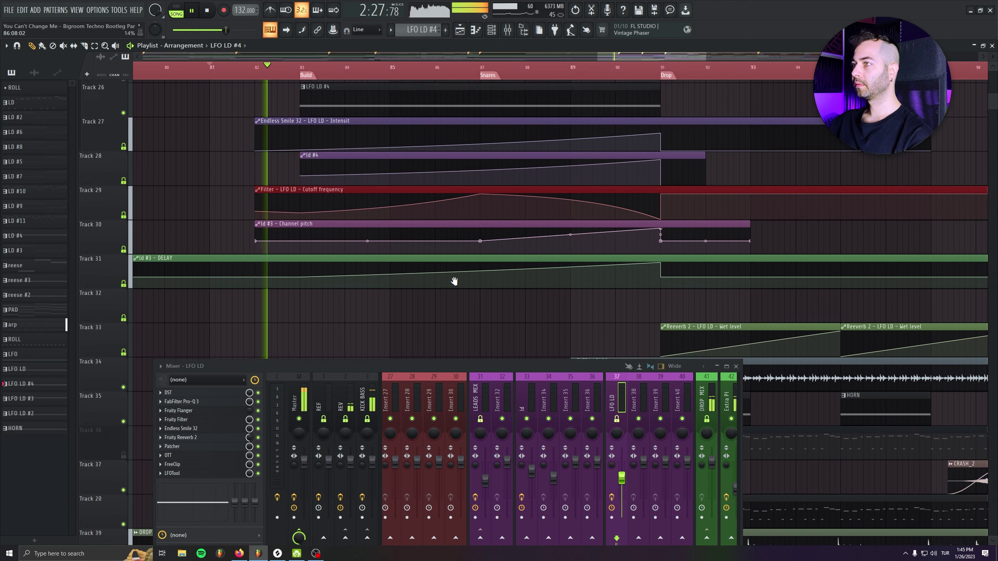
pyautogui.scroll(2, 454, 281)
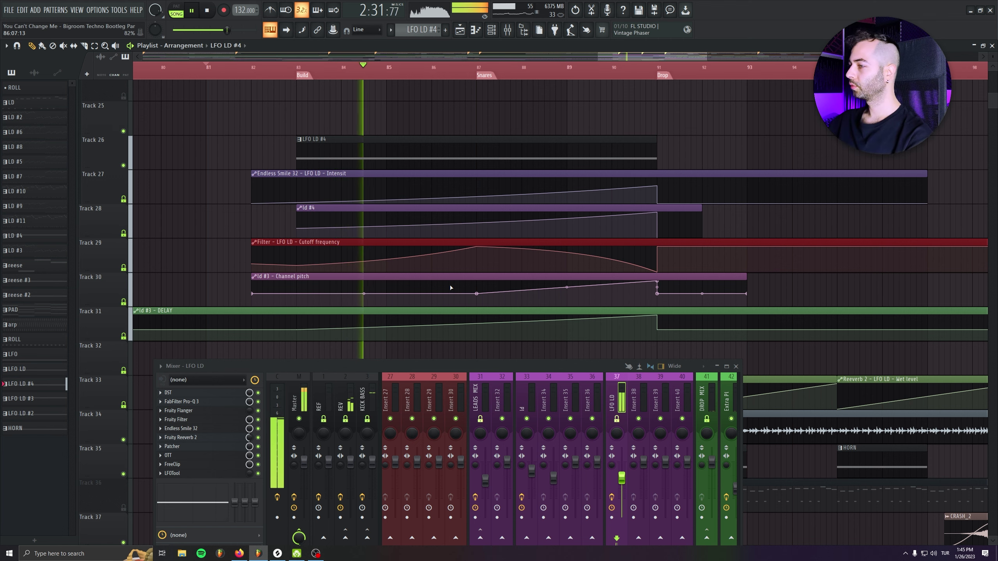
pyautogui.scroll(-5, 458, 268)
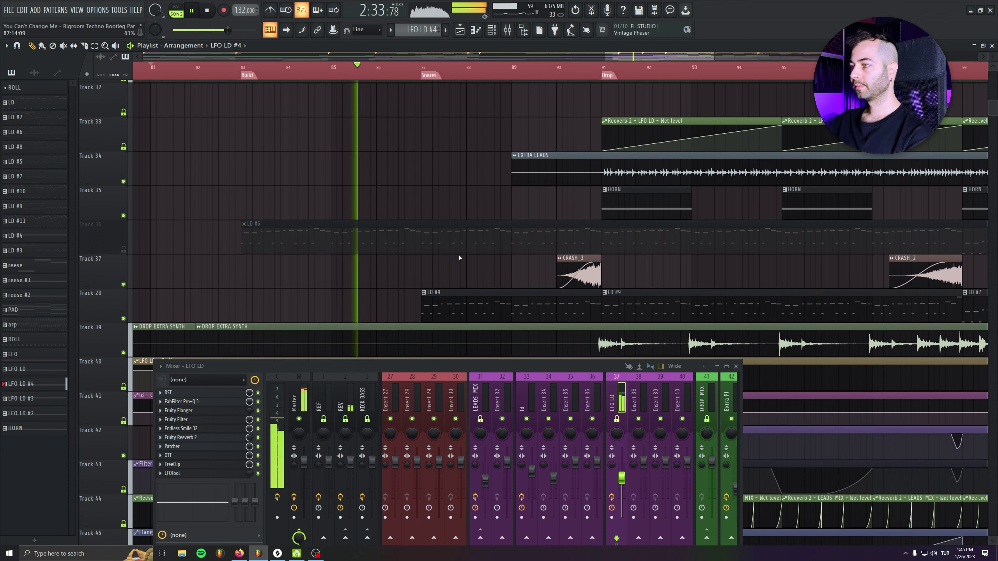
pyautogui.scroll(5, 460, 258)
pyautogui.scroll(3, 459, 257)
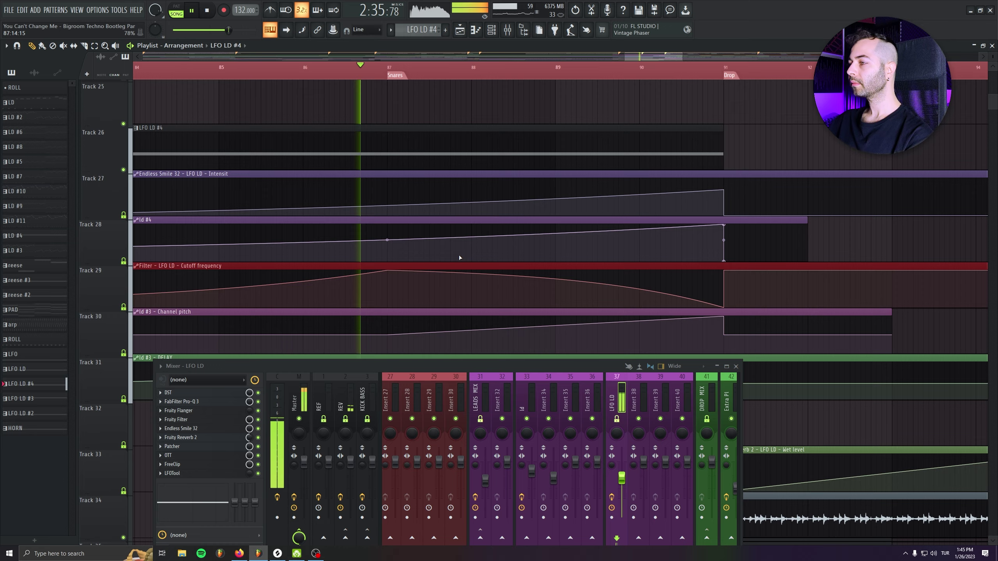
pyautogui.scroll(-5, 460, 258)
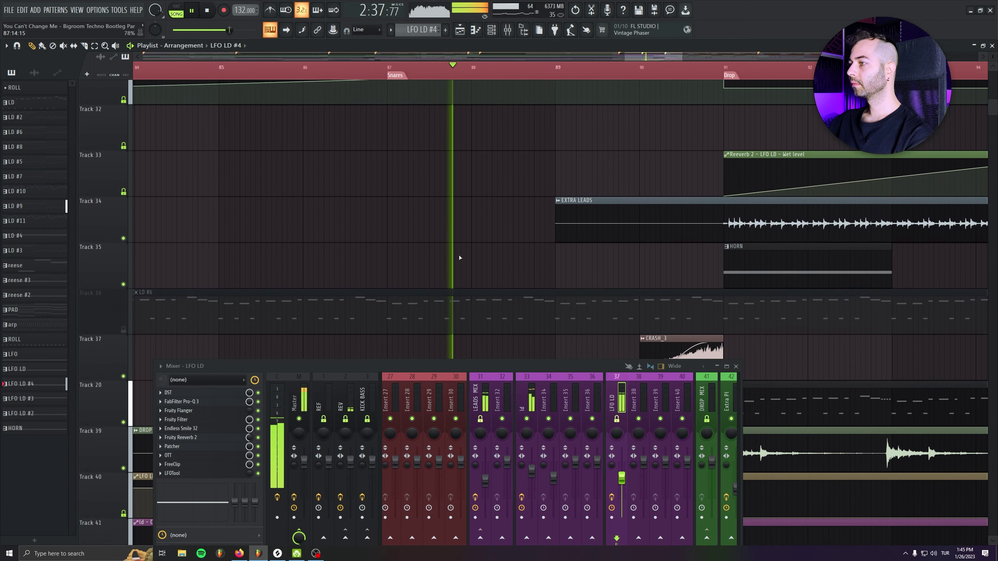
pyautogui.scroll(-3, 459, 258)
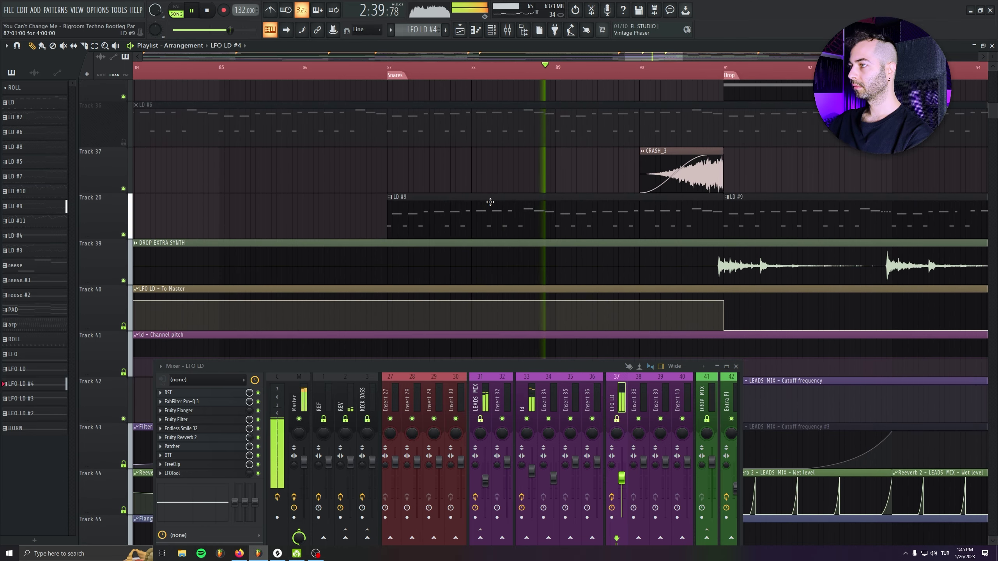
pyautogui.scroll(-6, 405, 267)
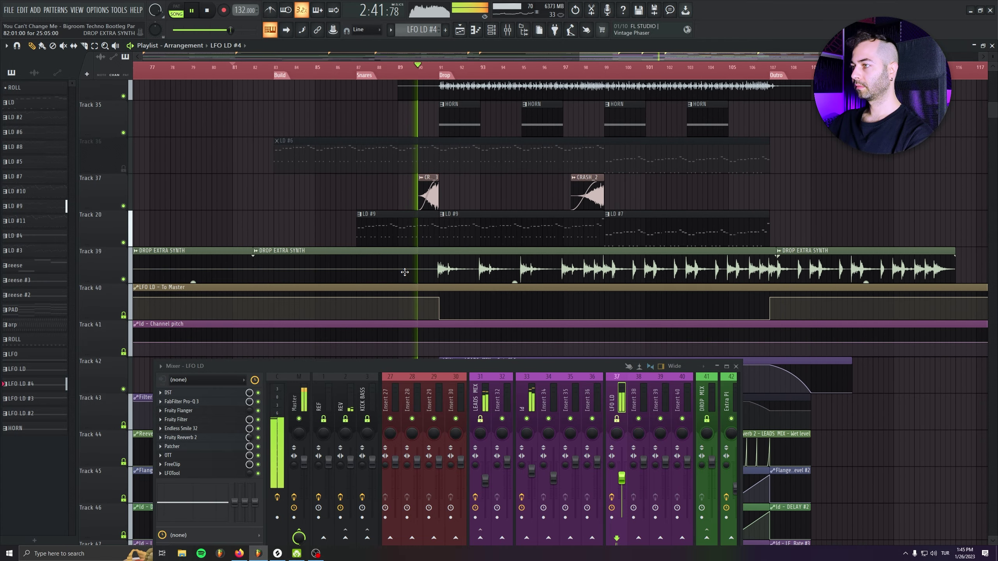
pyautogui.scroll(-5, 404, 272)
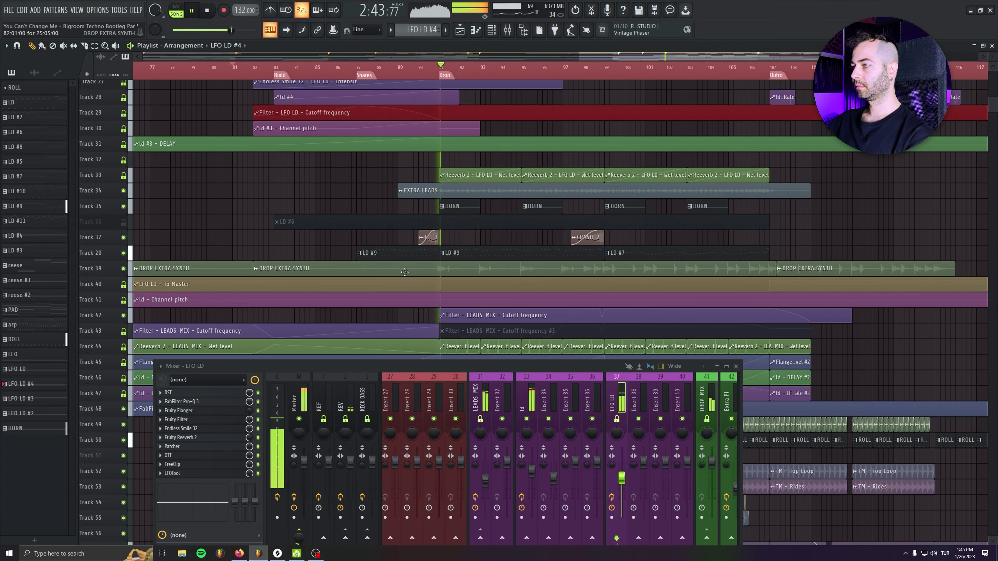
pyautogui.click(208, 11)
# Select the LD #9 clip on Track 20.
pyautogui.scroll(5, 440, 74)
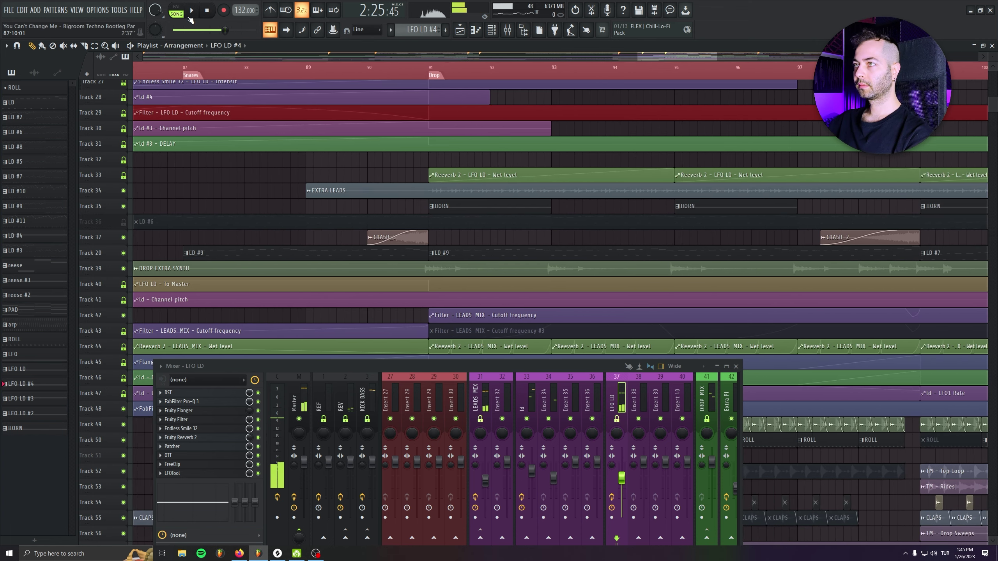
pyautogui.scroll(-5, 355, 221)
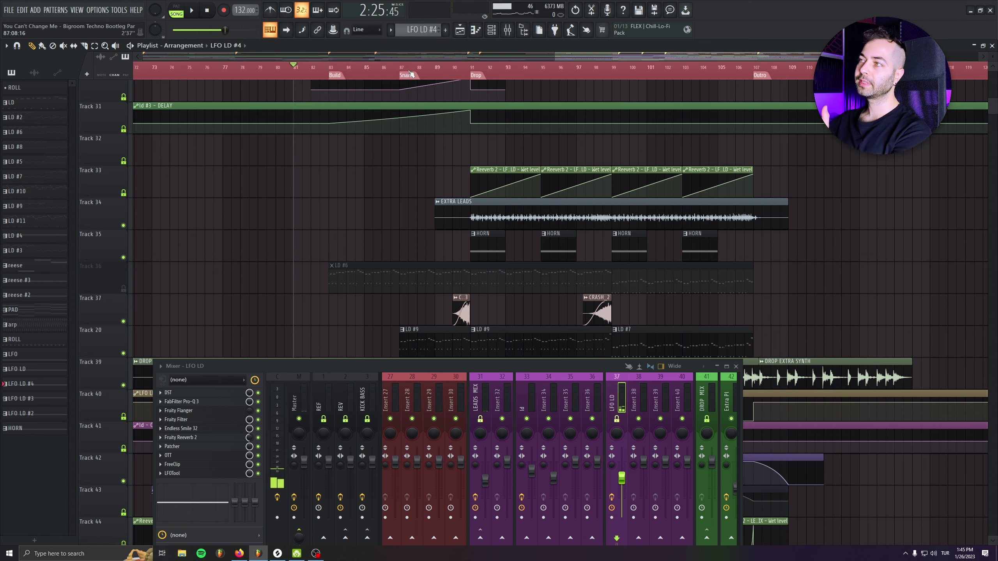
pyautogui.scroll(-2, 414, 157)
pyautogui.click(432, 281)
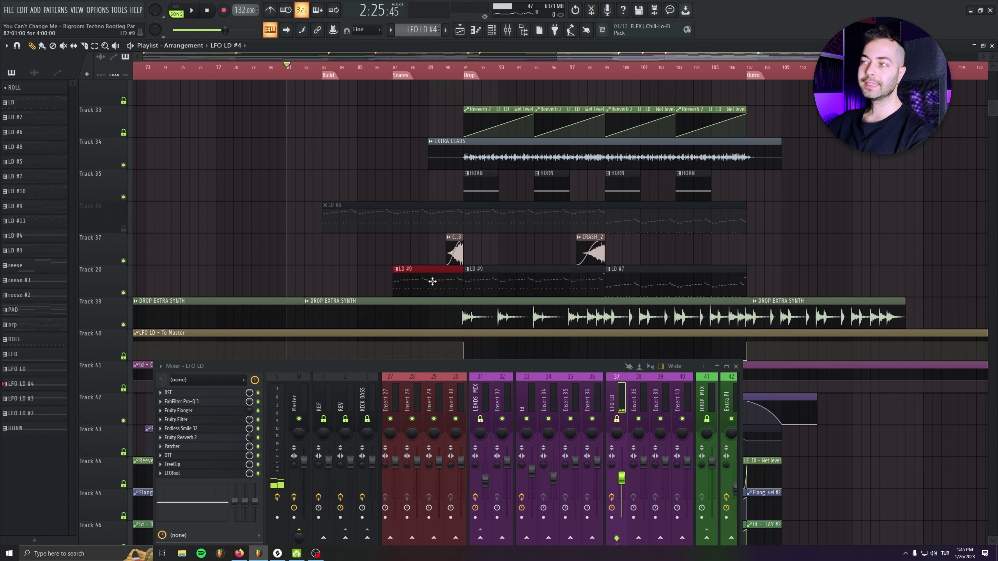
pyautogui.moveTo(406, 280); pyautogui.dragTo(446, 289)
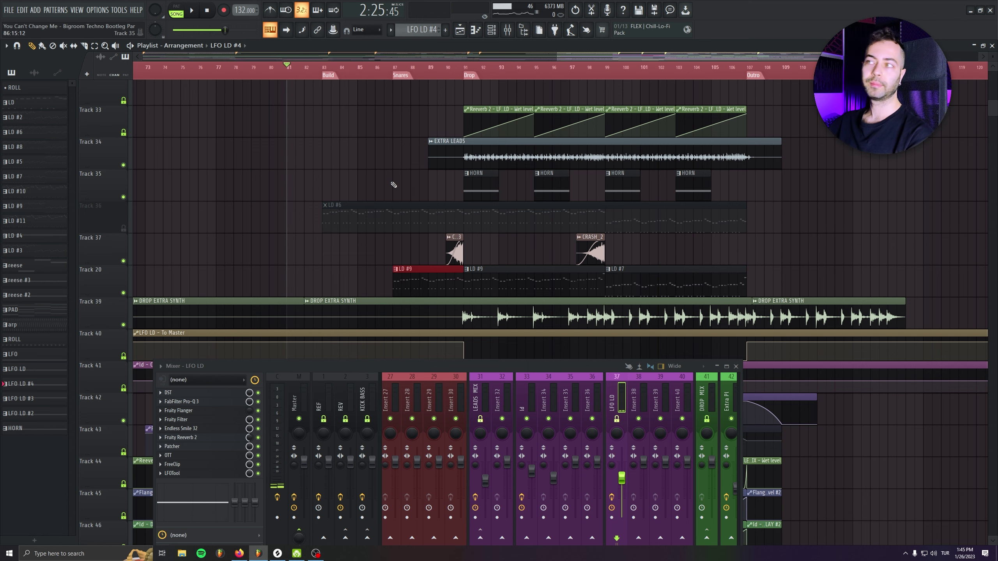
# Solo Track 20 and play LD #9 from bar 87, then stop and rewind.
pyautogui.click(396, 67)
pyautogui.keyDown('ctrl'); pyautogui.click(123, 293); pyautogui.keyUp('ctrl')
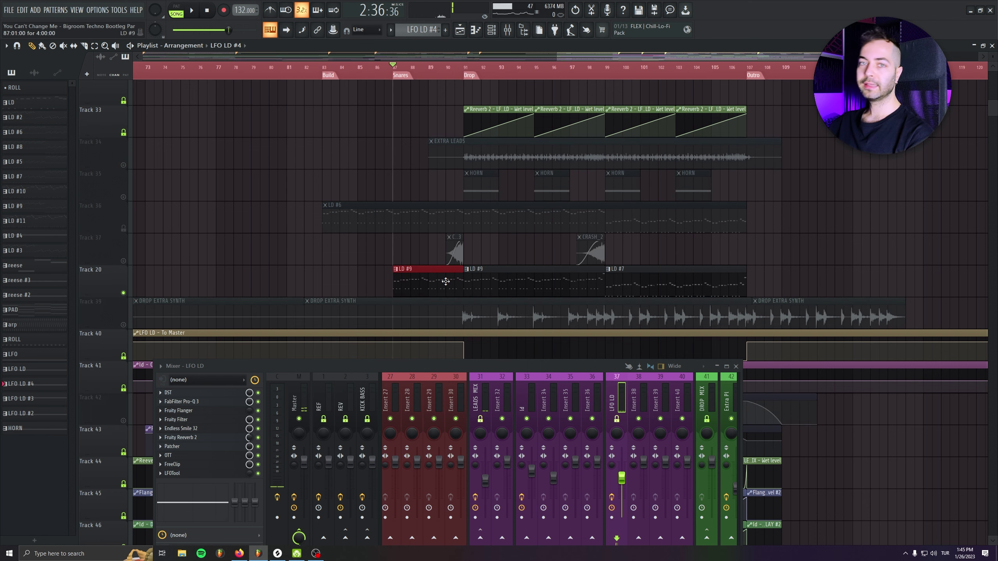
pyautogui.scroll(-2, 445, 282)
pyautogui.hscroll(1, 445, 281)
pyautogui.press('space')
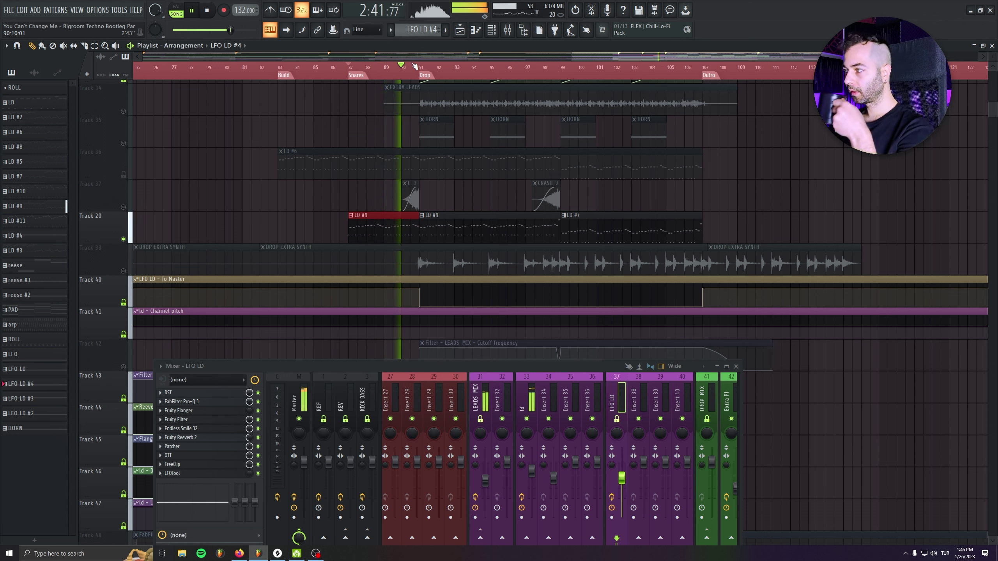
pyautogui.click(215, 13)
pyautogui.click(215, 13)
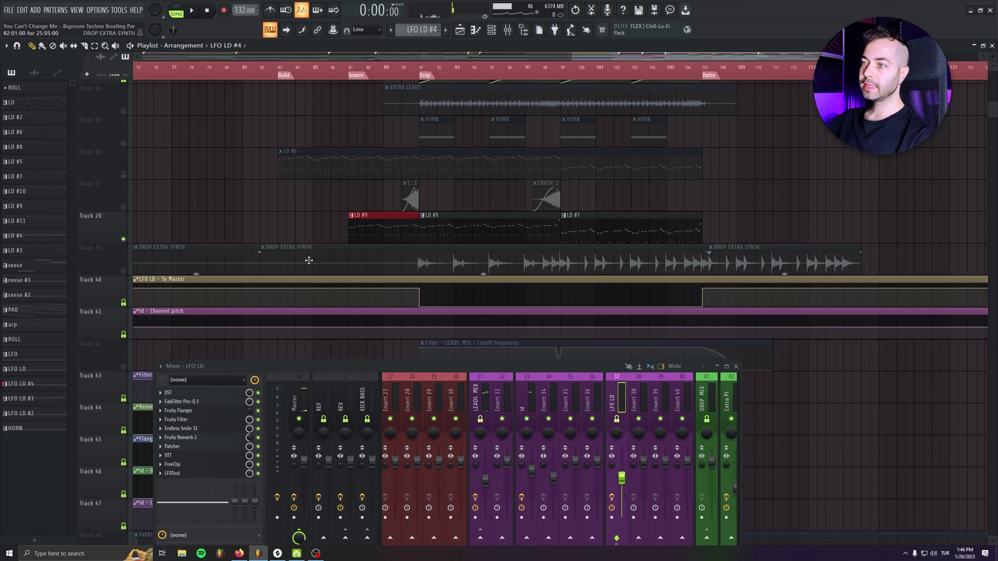
# Reposition the mixer to reveal Track 47's outro clips.
pyautogui.scroll(-1, 214, 283)
pyautogui.moveTo(214, 283); pyautogui.dragTo(413, 281)
pyautogui.moveTo(275, 366); pyautogui.dragTo(201, 274)
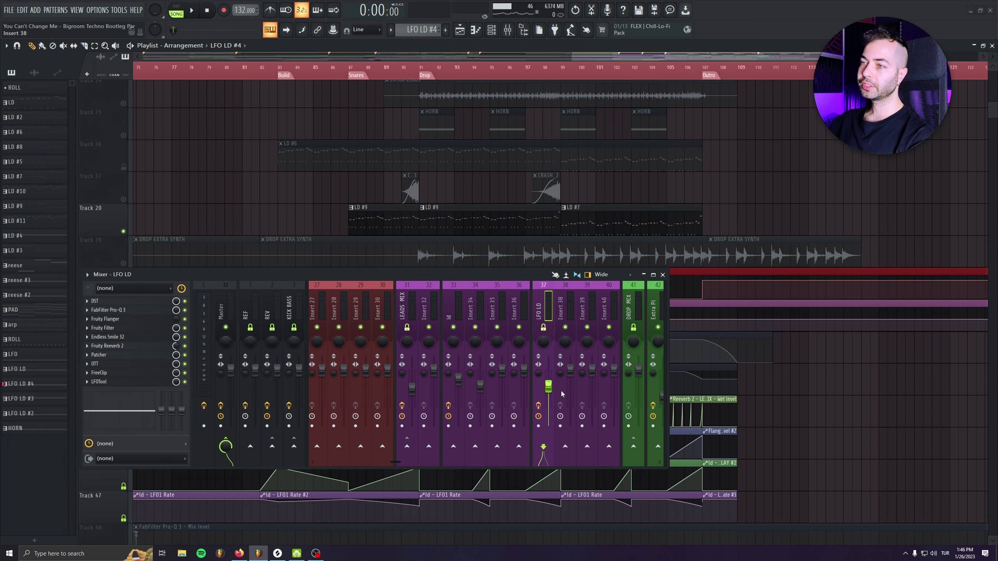
pyautogui.click(491, 29)
pyautogui.moveTo(149, 274); pyautogui.dragTo(239, 310)
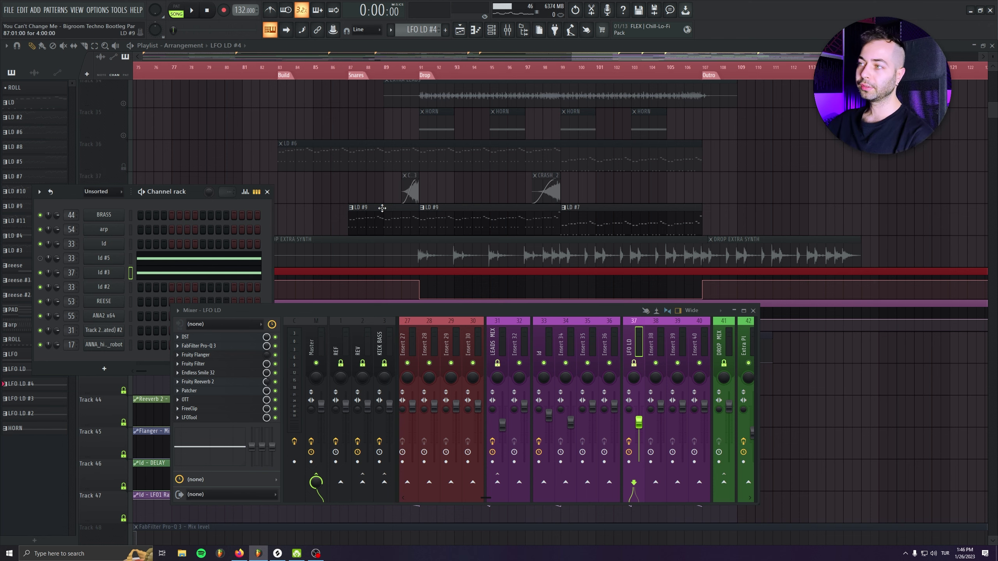
pyautogui.press('F6')
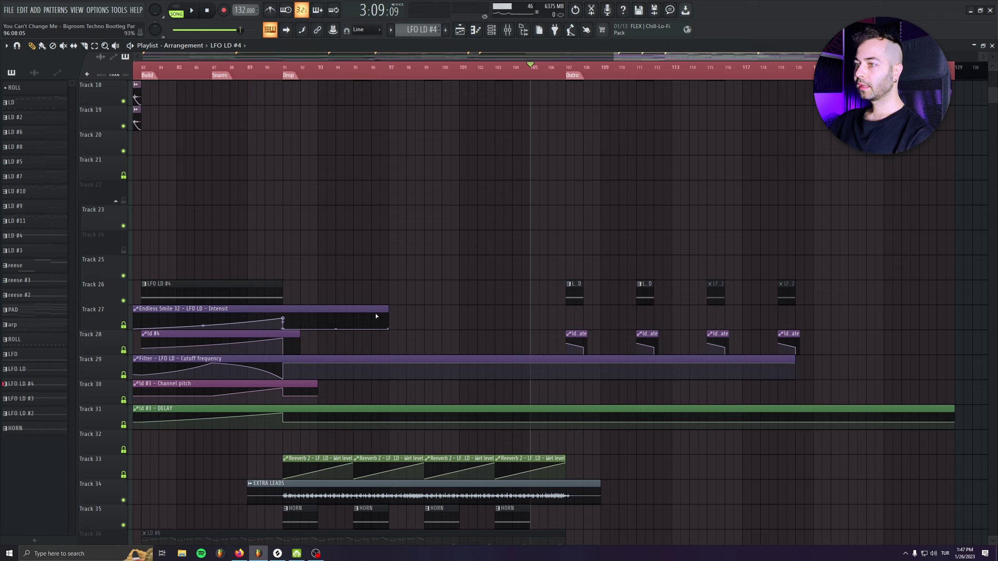
# Unmute Tracks 7, 8, 9, 10 and 12 and start the outro playing.
pyautogui.scroll(5, 387, 82)
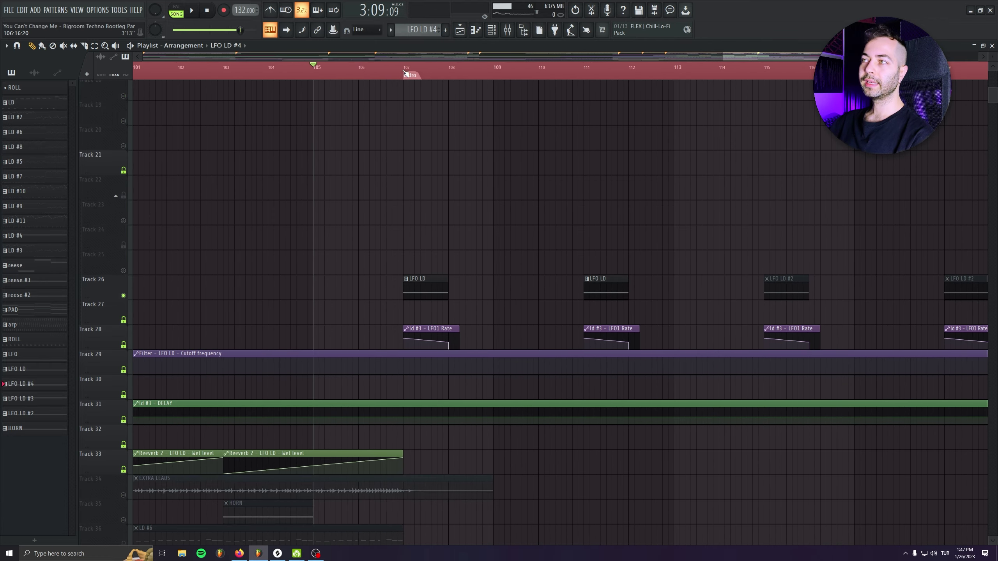
pyautogui.scroll(-3, 256, 283)
pyautogui.scroll(5, 343, 180)
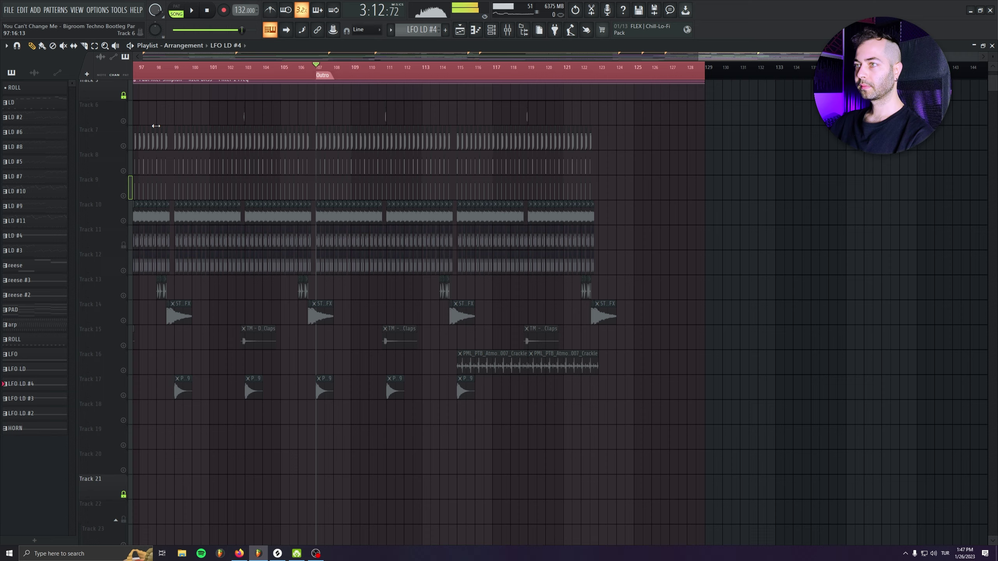
pyautogui.click(123, 146)
pyautogui.click(123, 171)
pyautogui.click(122, 196)
pyautogui.click(123, 221)
pyautogui.press('space')
pyautogui.click(123, 270)
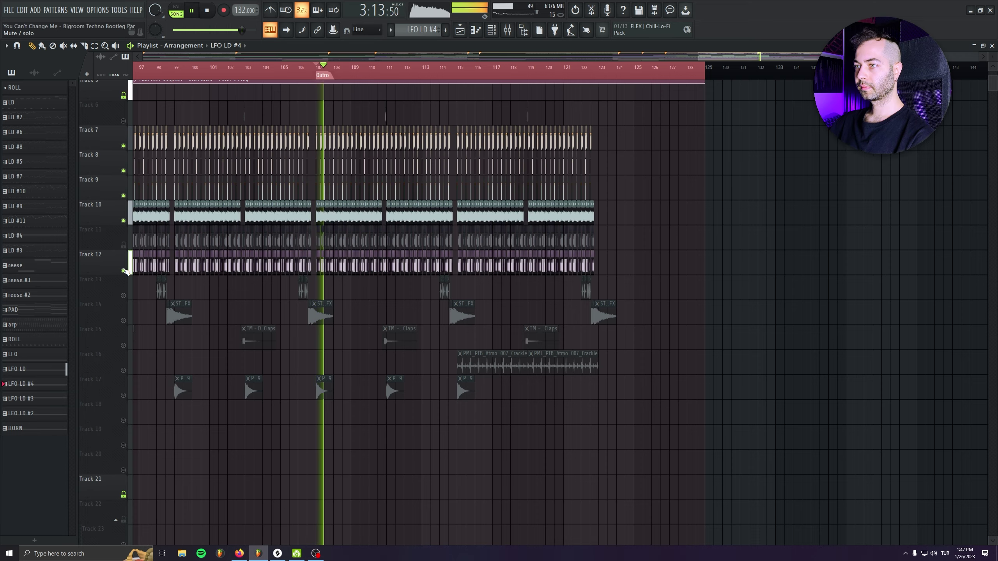
# Listen through the outro, then stop playback and zoom back out.
pyautogui.scroll(-8, 392, 196)
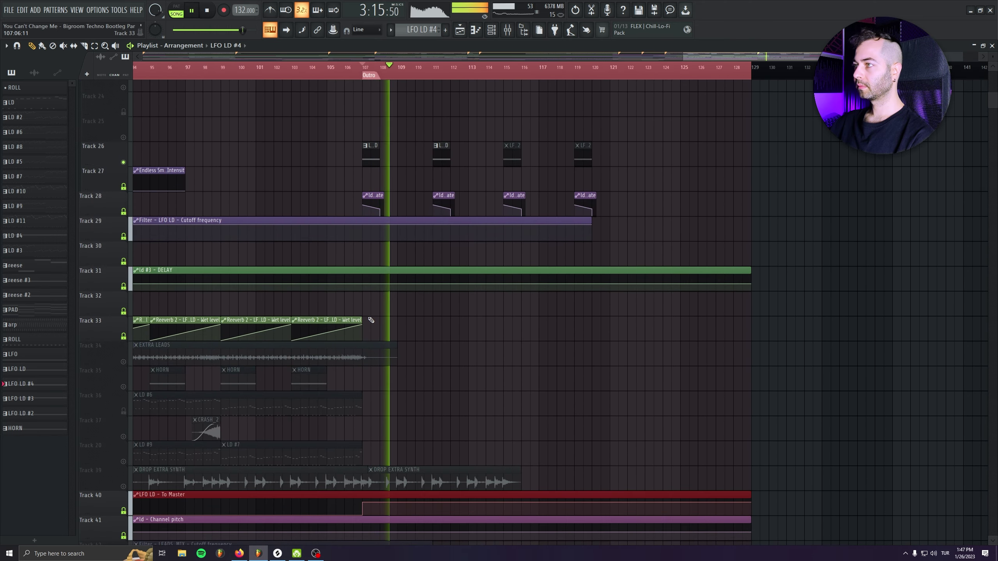
pyautogui.scroll(4, 372, 320)
pyautogui.scroll(3, 287, 350)
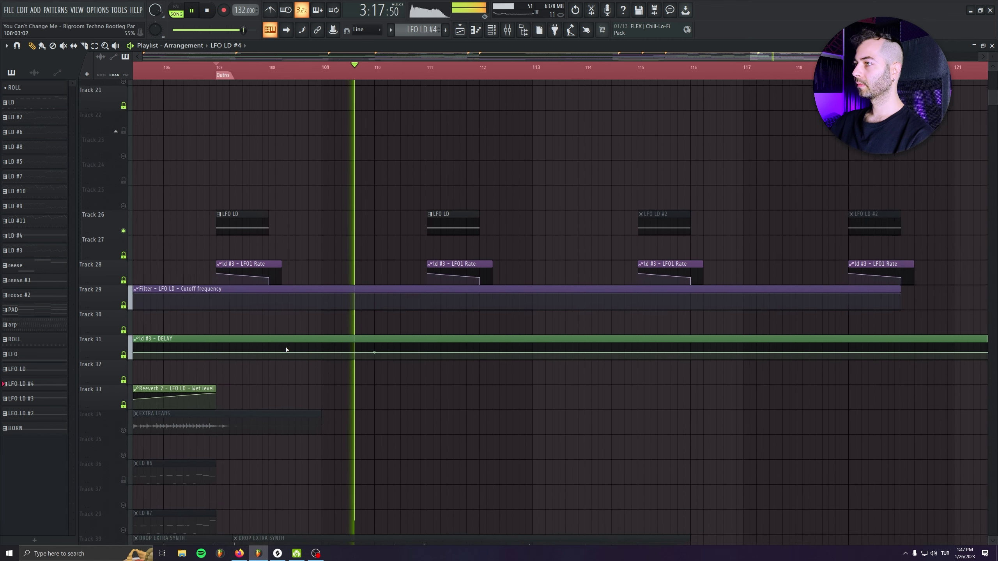
pyautogui.scroll(2, 455, 263)
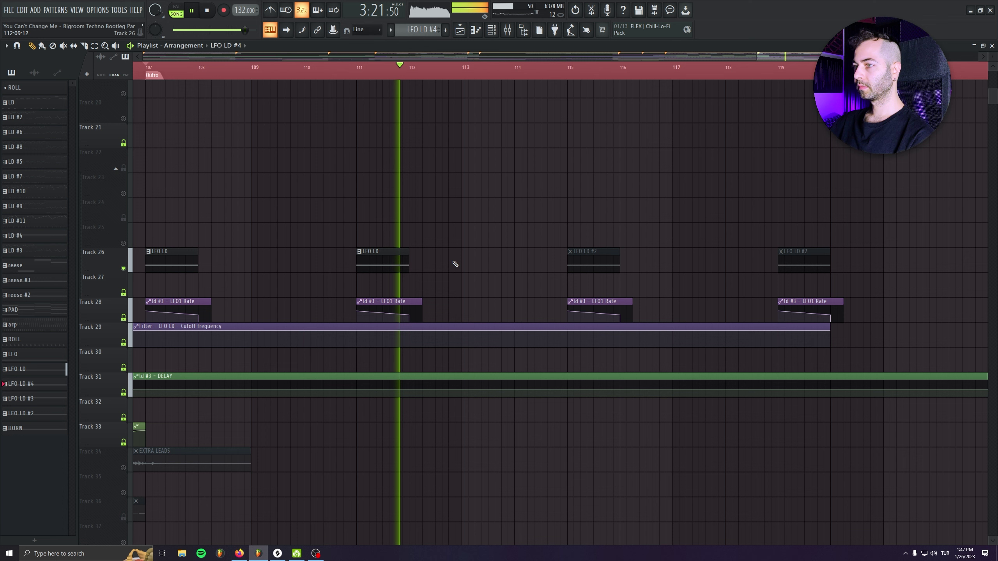
pyautogui.press('space')
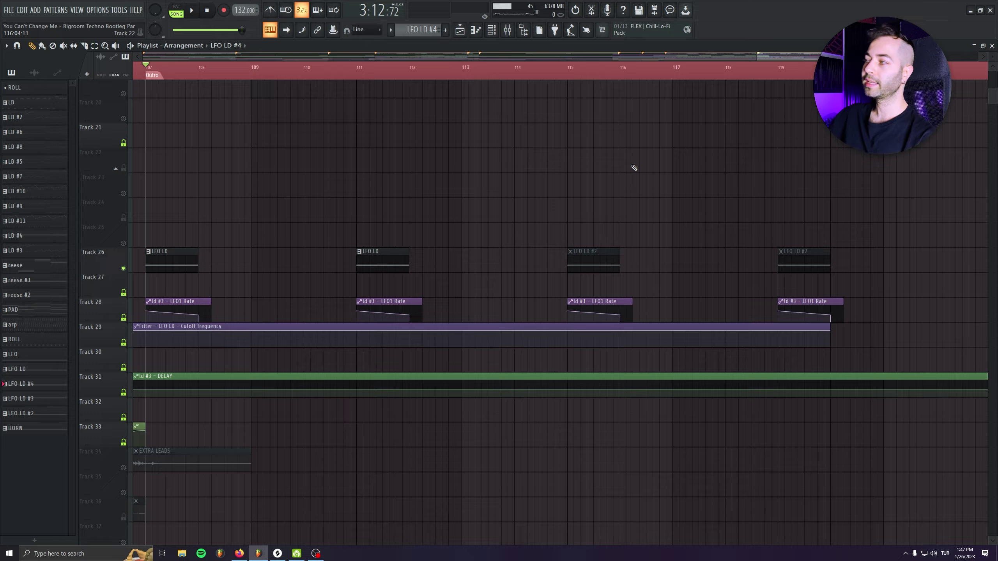
pyautogui.scroll(-5, 634, 168)
pyautogui.scroll(-10, 534, 216)
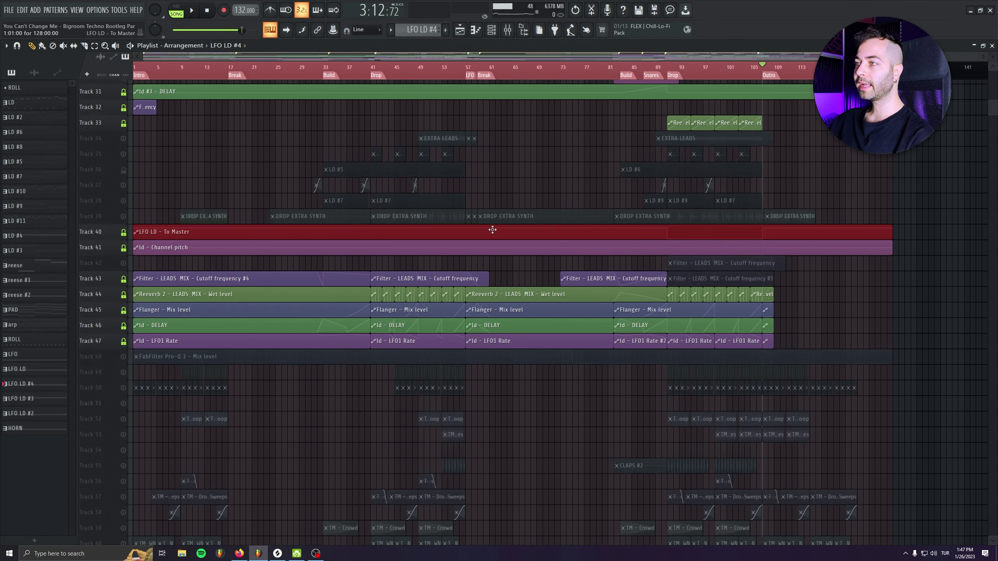
# Unmute every muted playlist track and bring the mixer back up showing BASS MIX, KICK and DRU MIX.
pyautogui.click(123, 154)
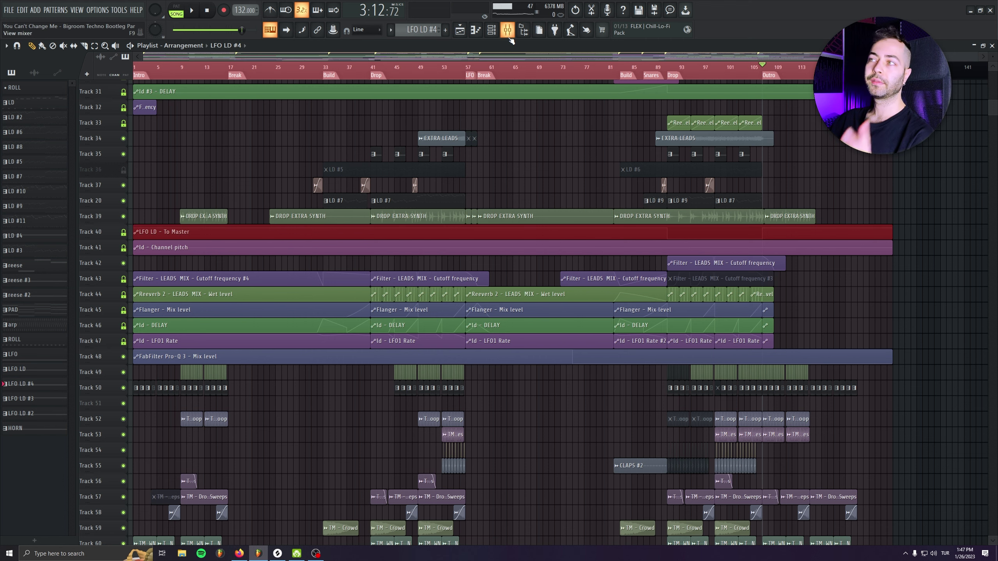
pyautogui.scroll(-10, 513, 98)
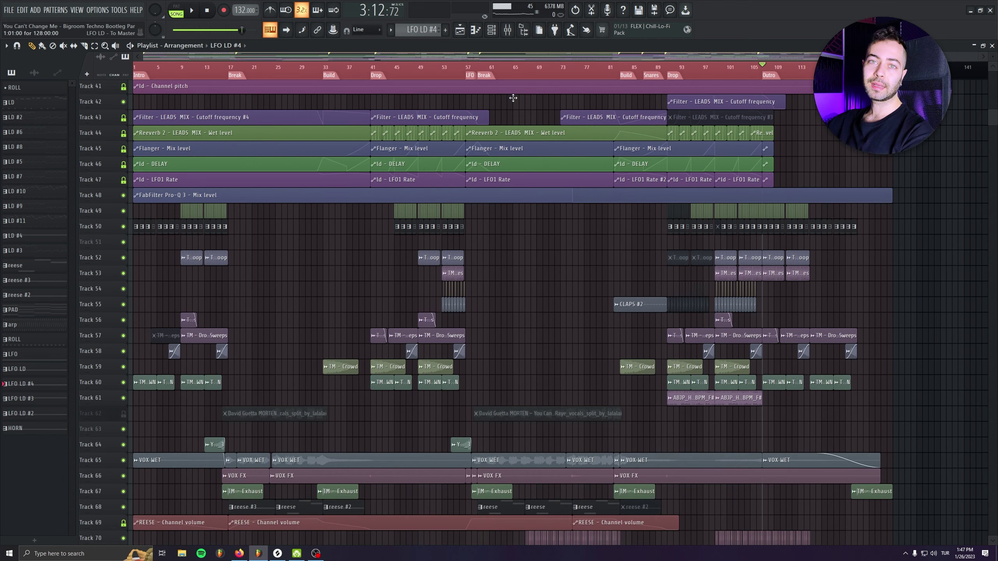
pyautogui.click(507, 30)
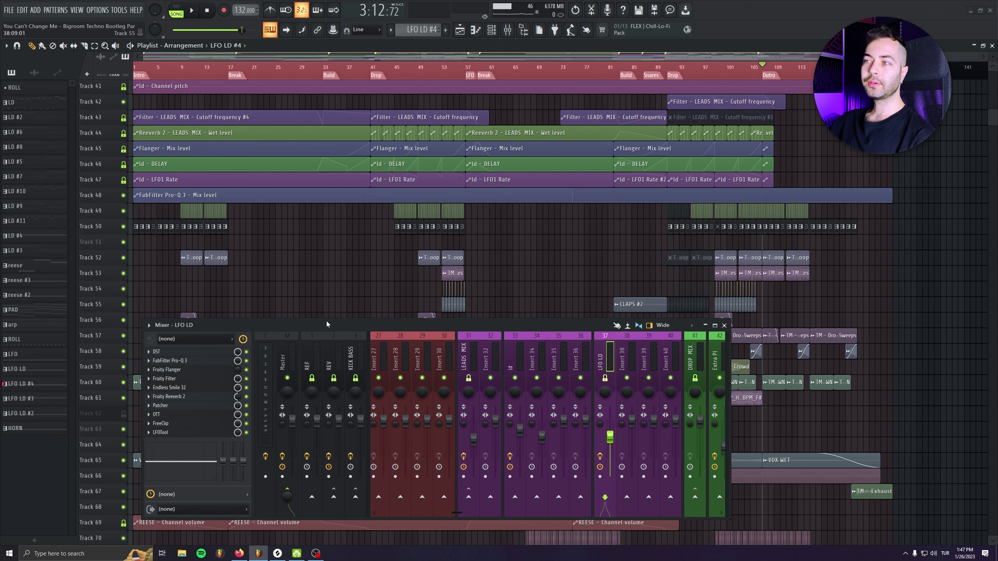
pyautogui.scroll(8, 474, 349)
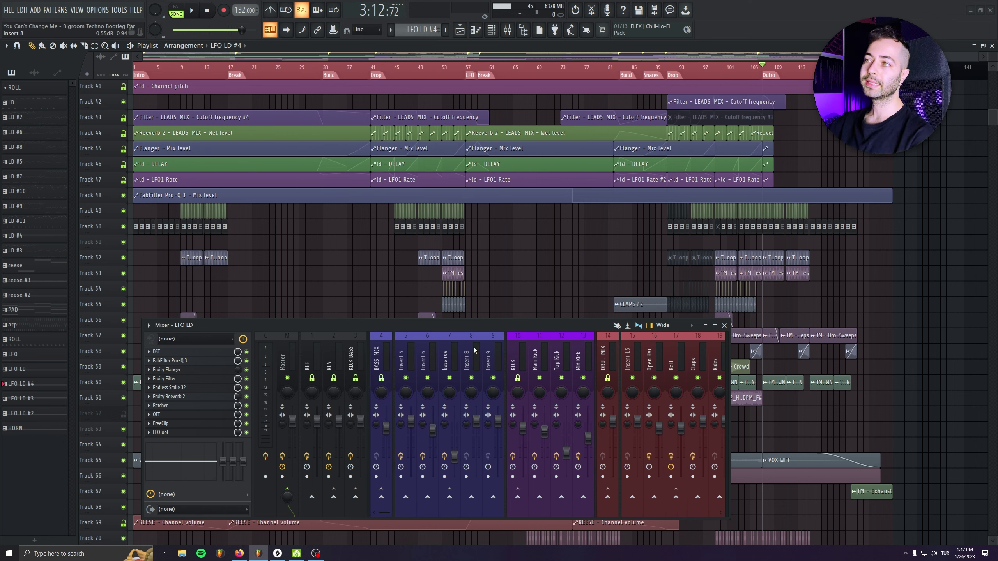
pyautogui.scroll(-8, 467, 138)
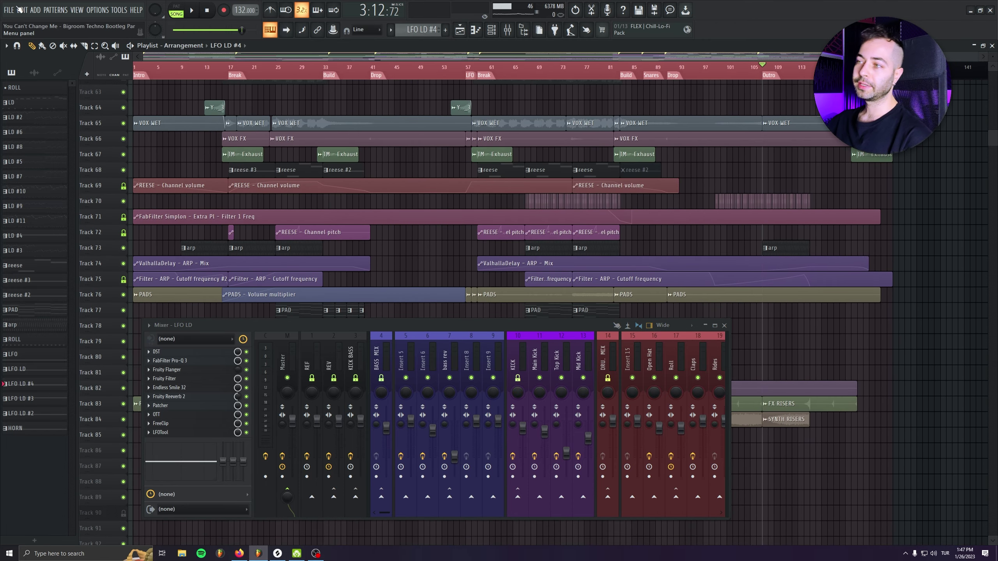
# Open the Master's Patcher, shrink and lower its window, and zoom the playlist onto Track 1.
pyautogui.click(283, 373)
pyautogui.click(161, 433)
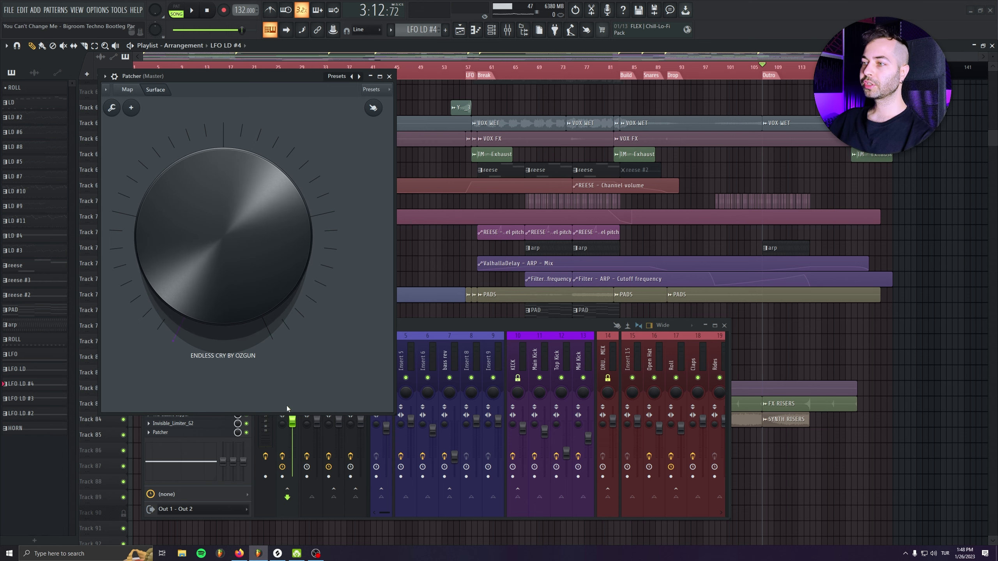
pyautogui.moveTo(392, 413); pyautogui.dragTo(380, 392)
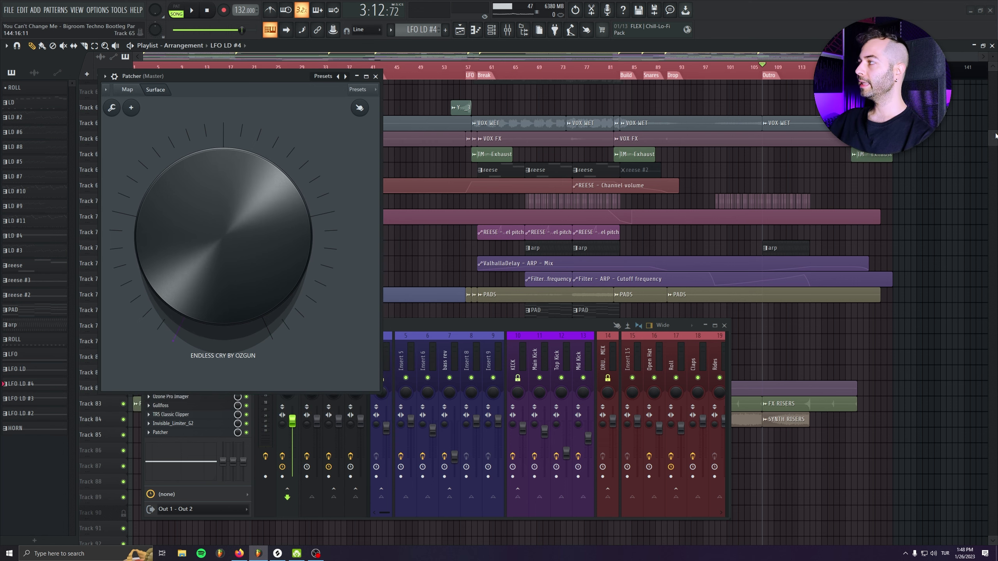
pyautogui.scroll(15, 550, 197)
pyautogui.moveTo(236, 76); pyautogui.dragTo(241, 241)
pyautogui.scroll(3, 274, 140)
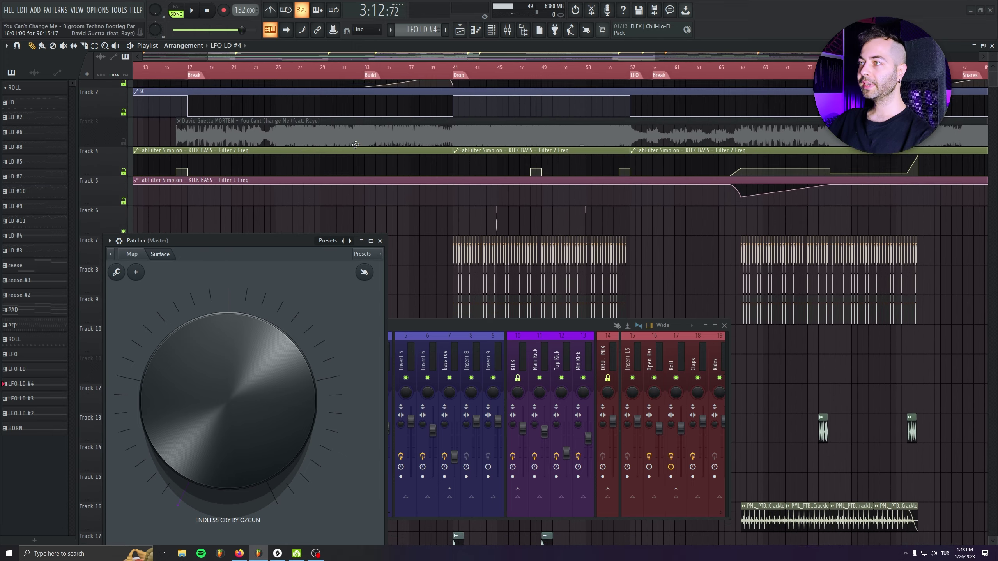
pyautogui.scroll(4, 432, 96)
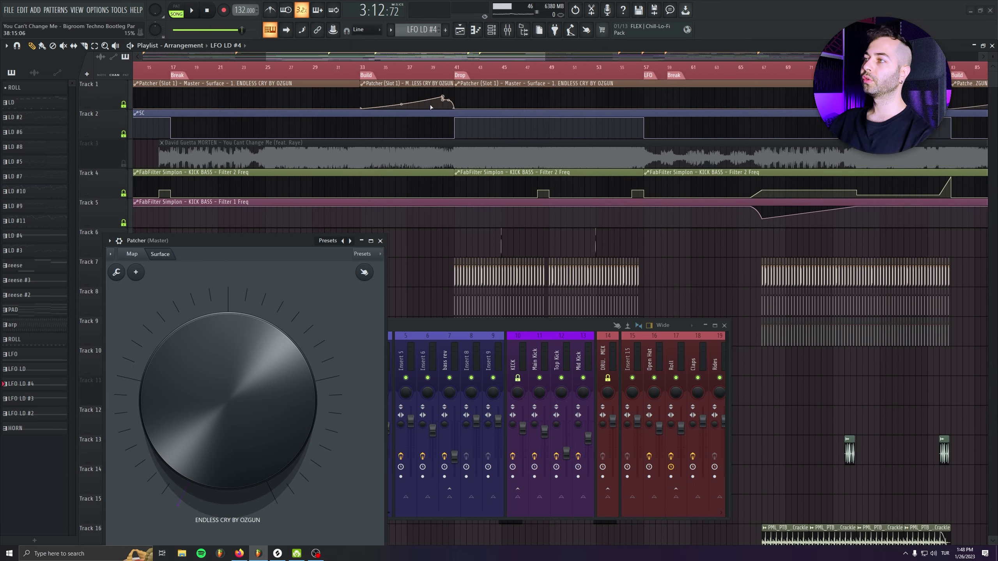
pyautogui.scroll(1, 467, 90)
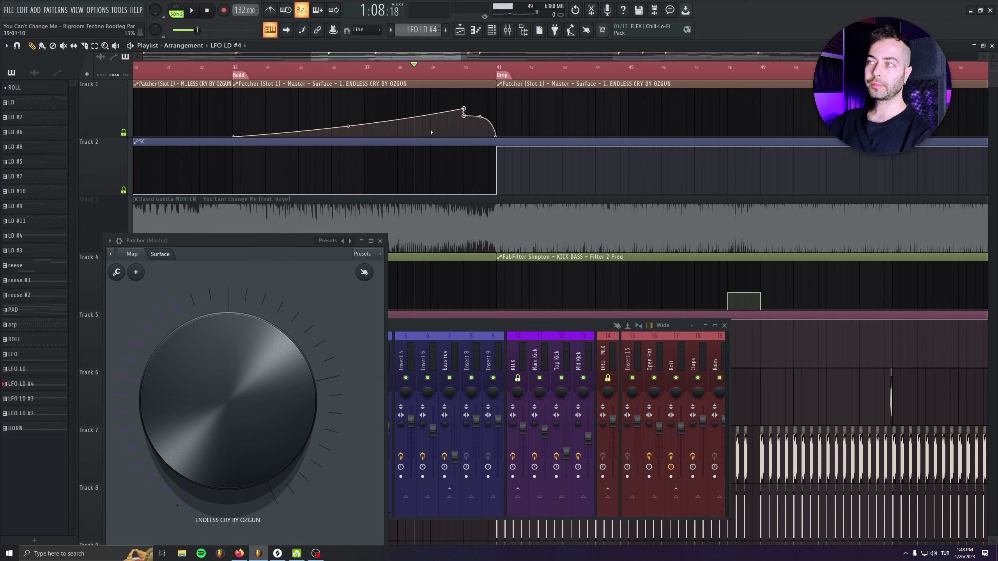
# Open the Master's Pro-Q 3 and select its 150 Hz low-cut band.
pyautogui.click(380, 240)
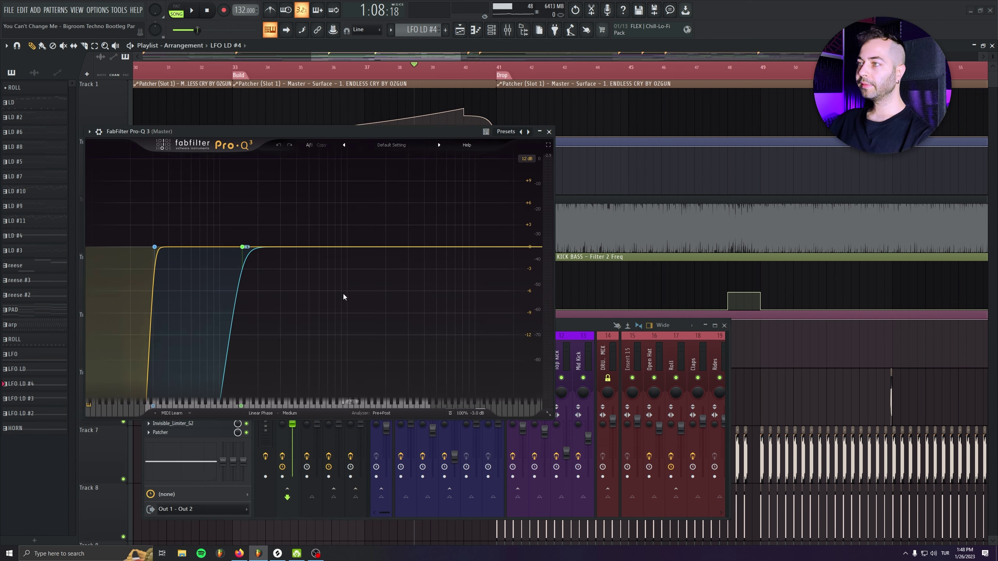
pyautogui.moveTo(215, 307)
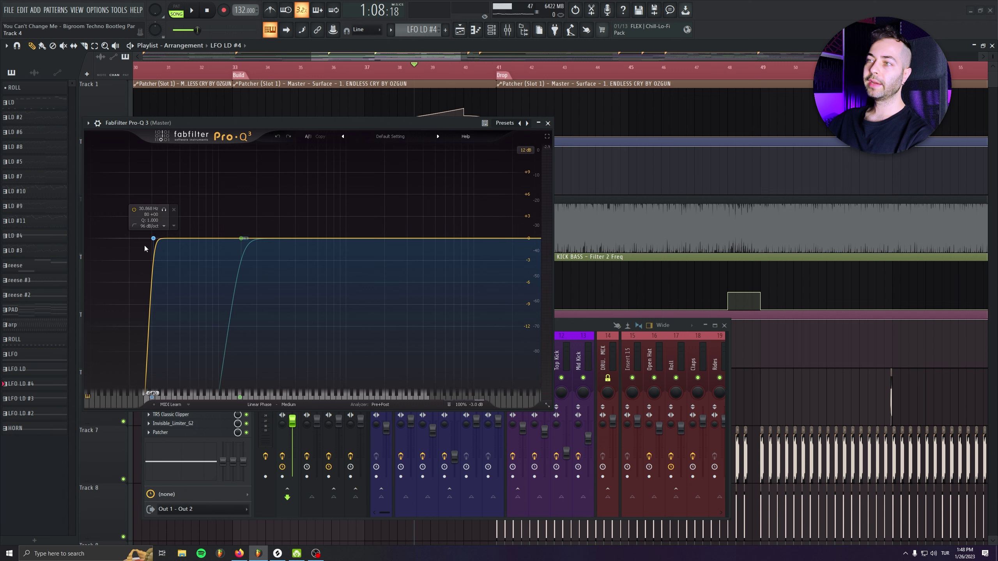
pyautogui.click(241, 238)
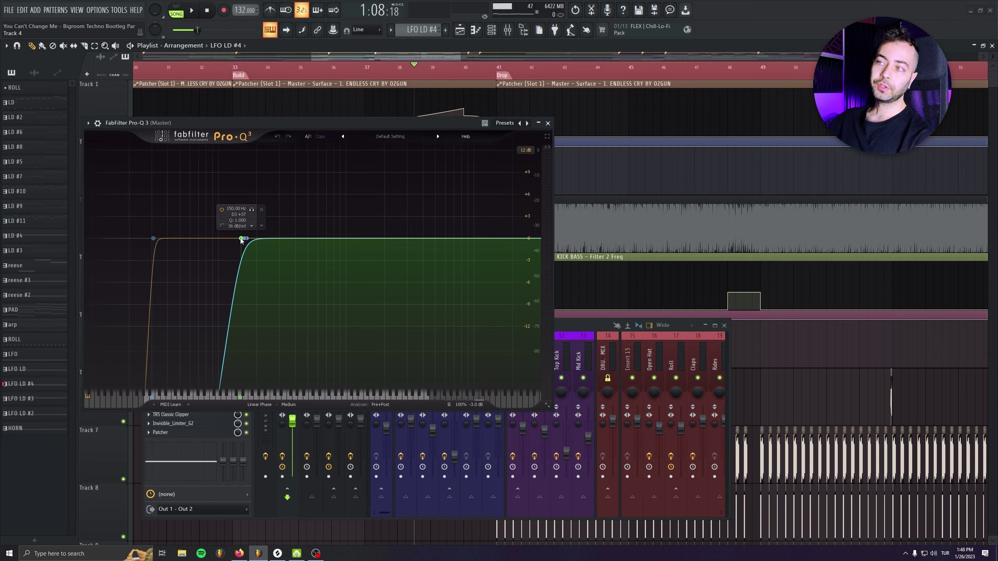
# Solo the 150 Hz band during playback, then unsolo it and stop.
pyautogui.click(252, 209)
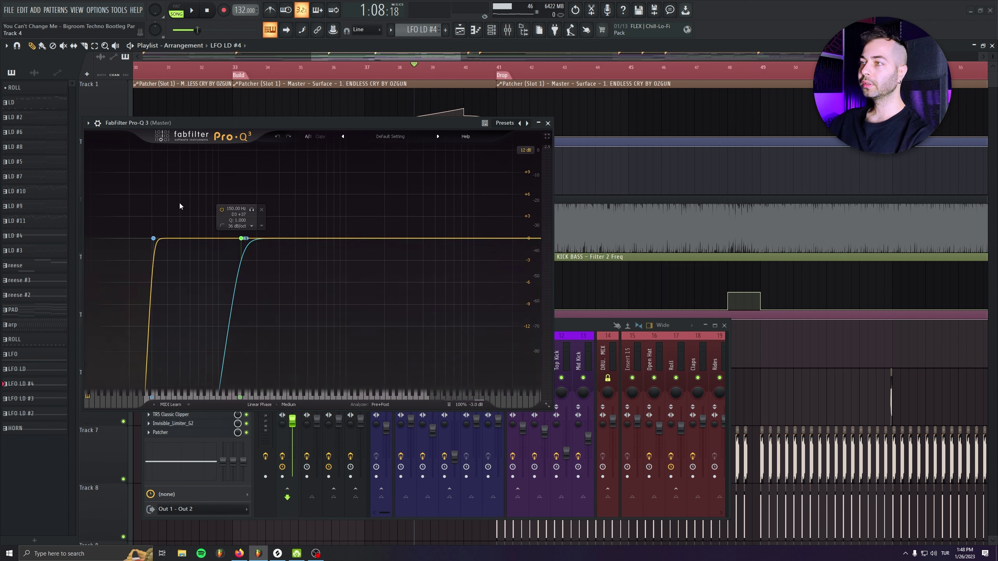
pyautogui.press('space')
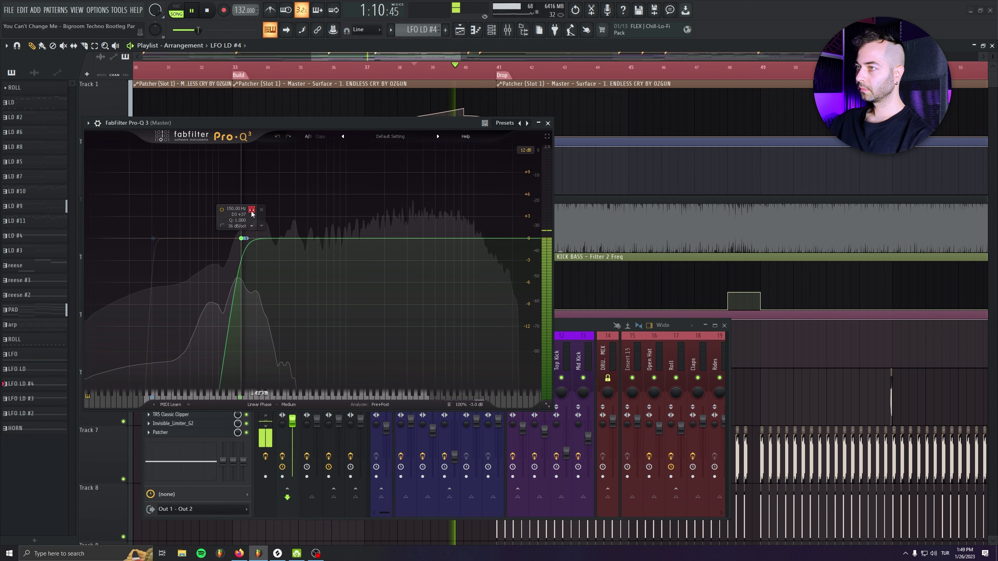
pyautogui.click(251, 211)
pyautogui.press('space')
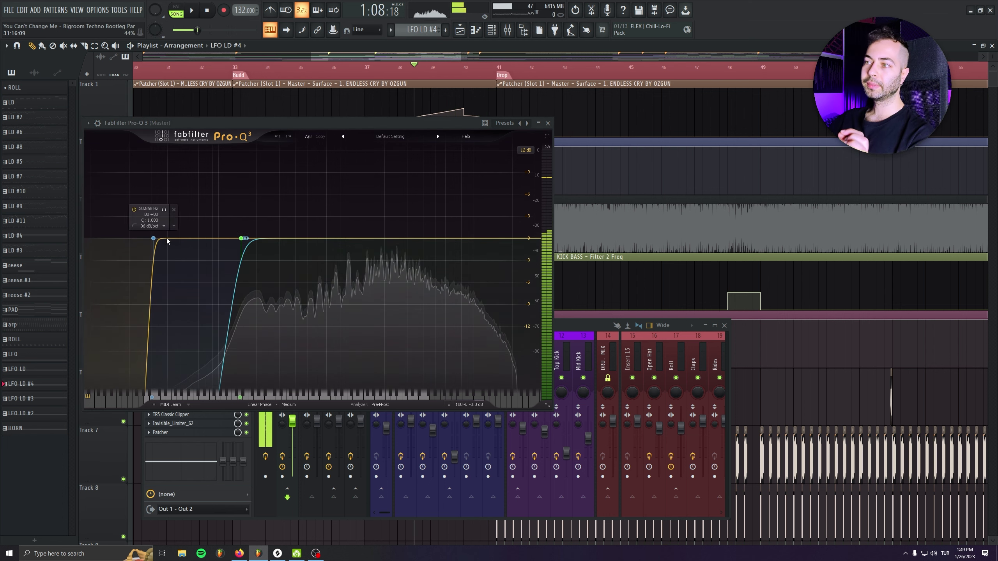
pyautogui.moveTo(236, 248)
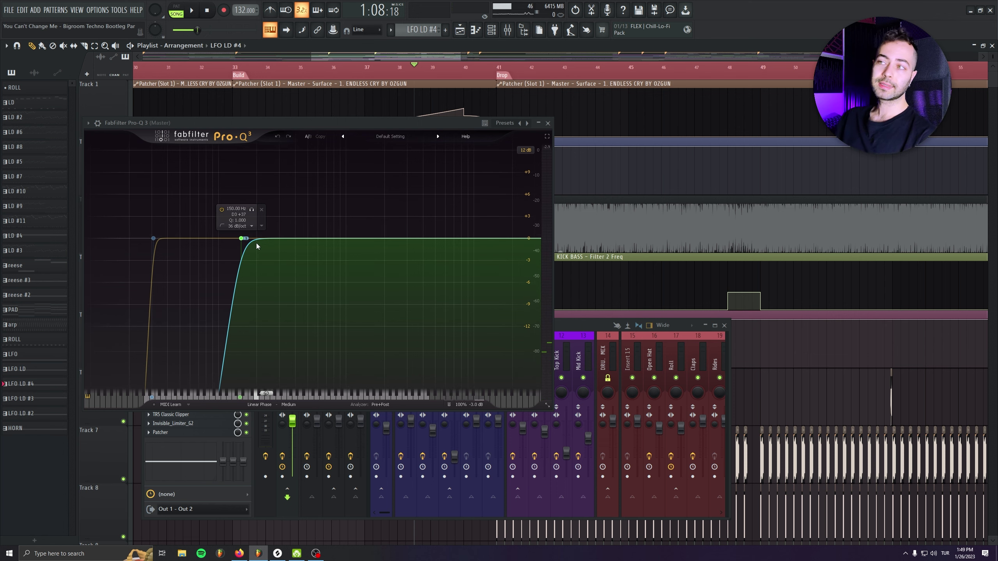
# Close Pro-Q 3, sweep the bx_digital V3 Mono-Maker to about 147 Hz and back to 20 Hz, and close it.
pyautogui.click(548, 123)
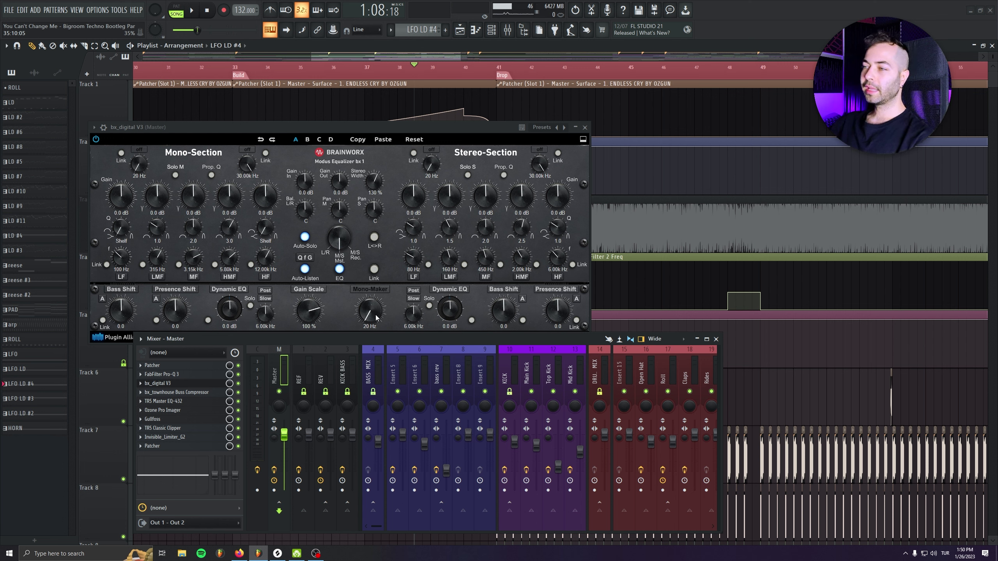
pyautogui.moveTo(375, 317); pyautogui.dragTo(361, 308)
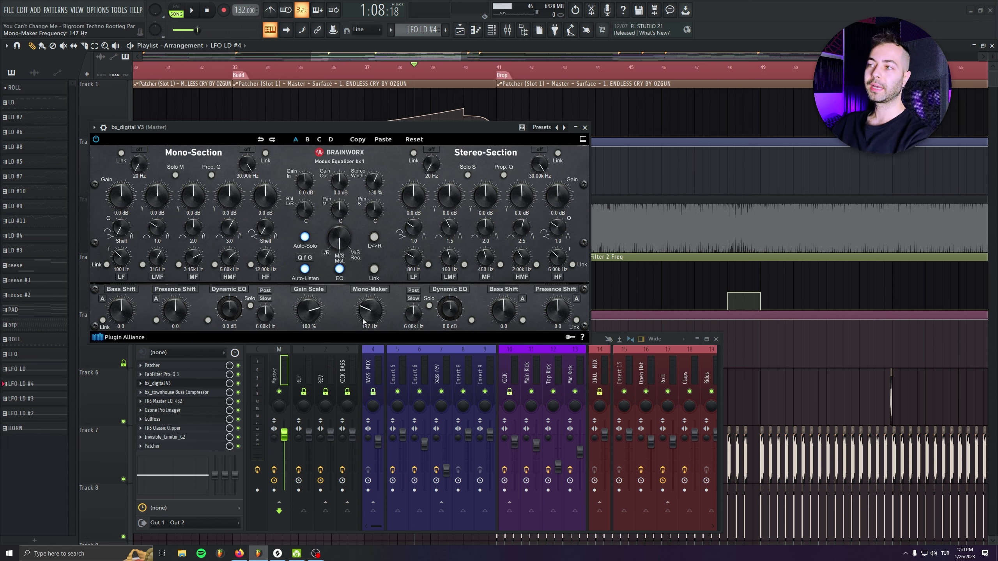
pyautogui.moveTo(367, 318); pyautogui.dragTo(380, 350)
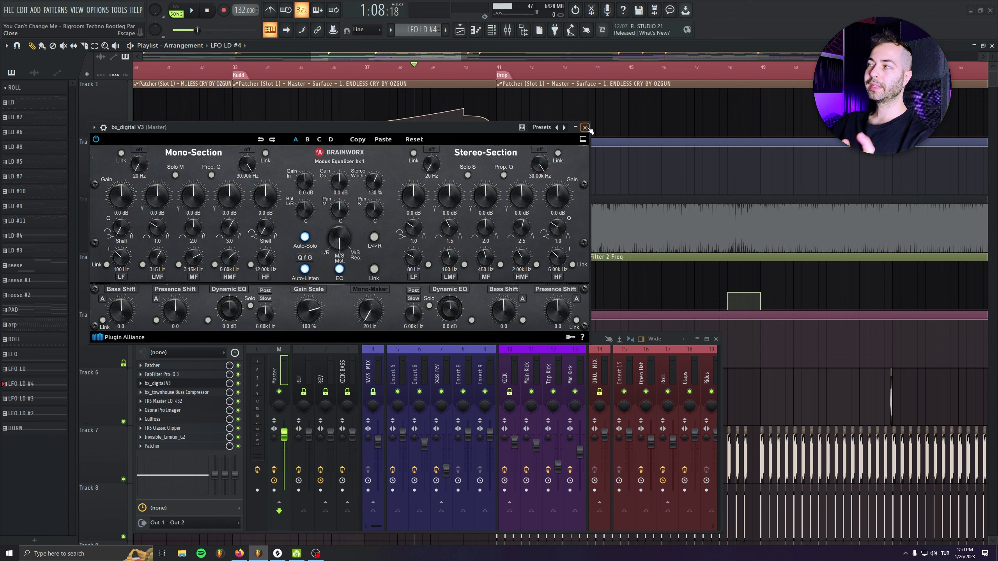
pyautogui.press('Escape')
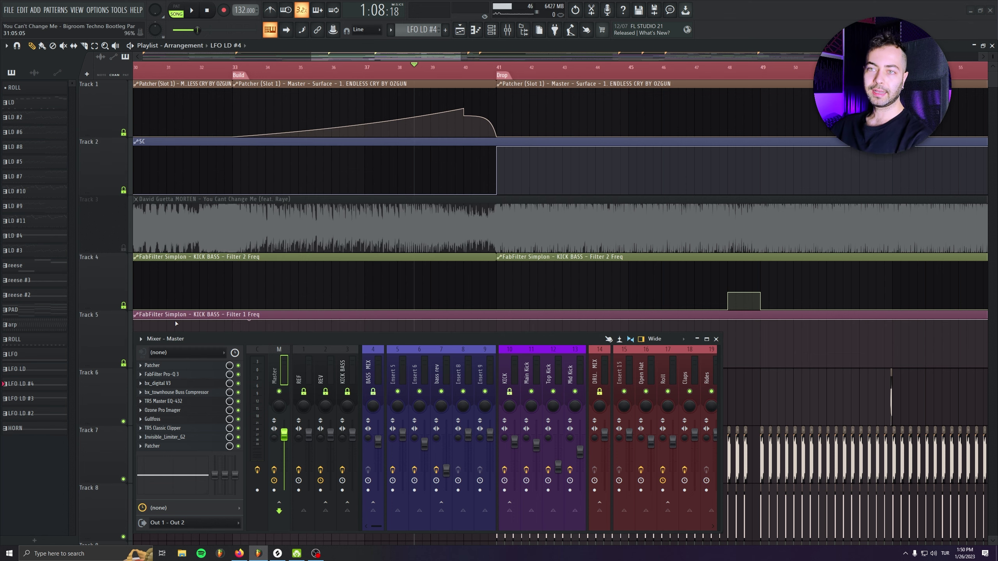
# Open the Master's bx_townhouse Buss Compressor and audition the song from bar 40.
pyautogui.click(203, 393)
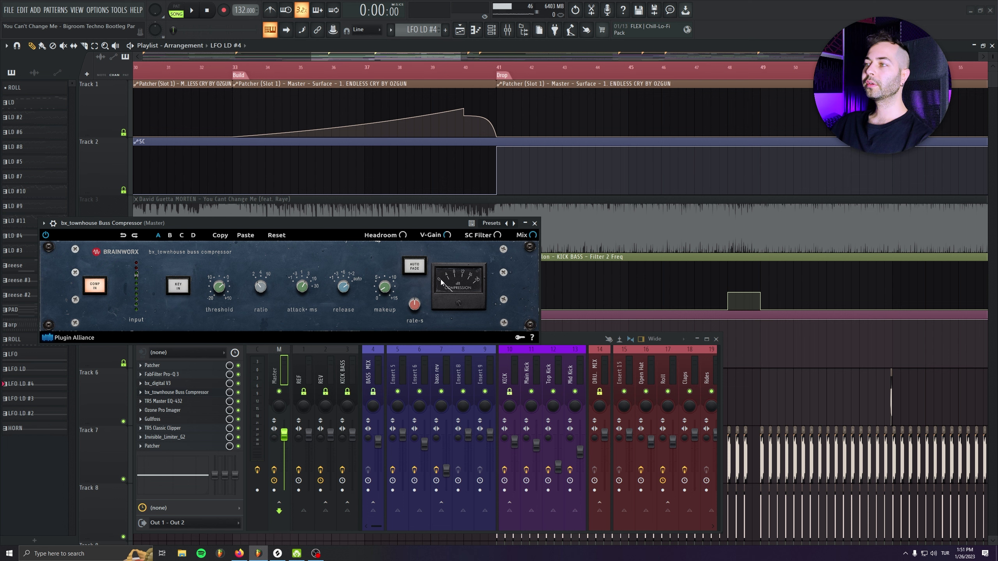
pyautogui.click(463, 70)
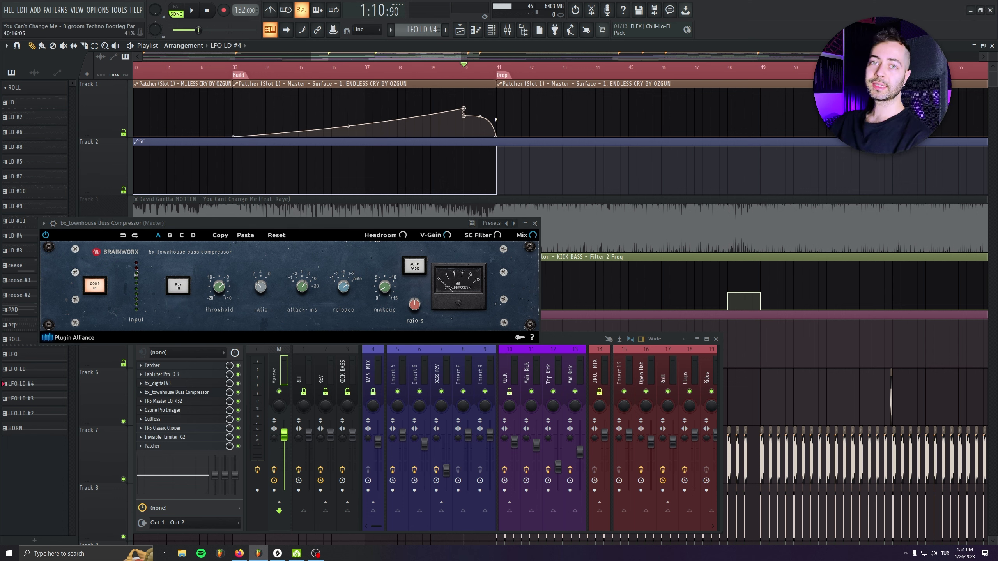
pyautogui.press('space')
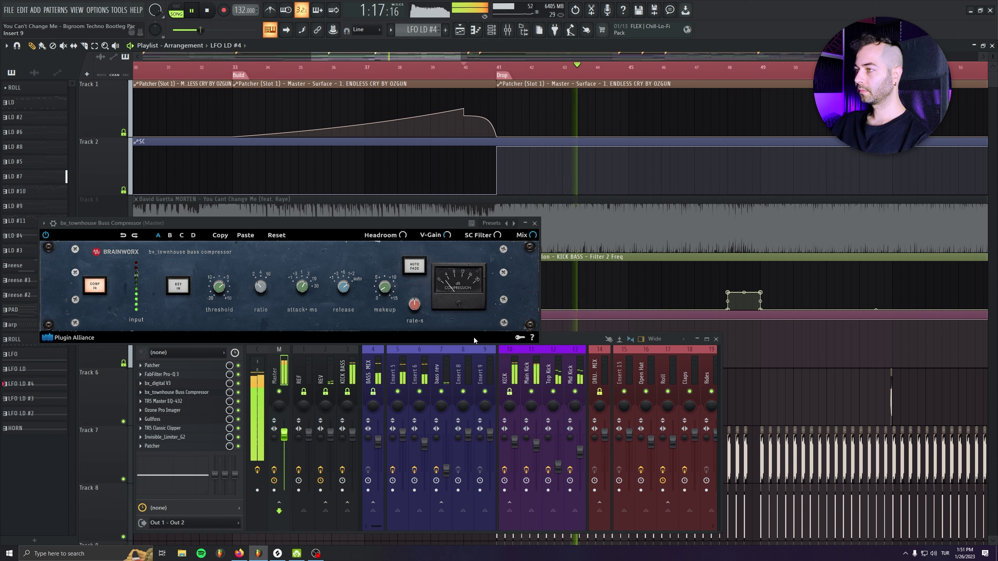
pyautogui.press('space')
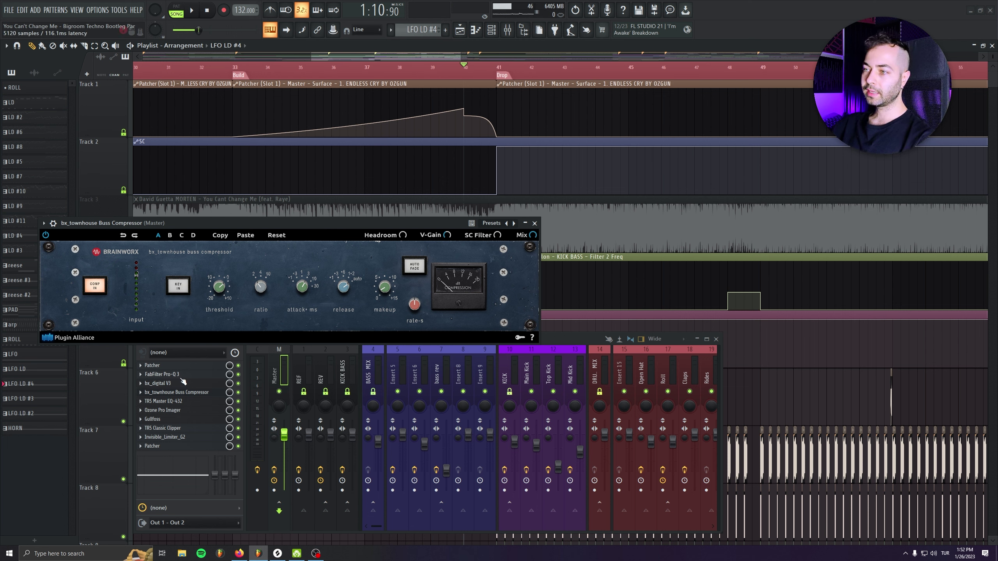
# Open the Master's Pro-Q 3 and close the buss compressor window covering it.
pyautogui.click(161, 375)
pyautogui.moveTo(468, 372)
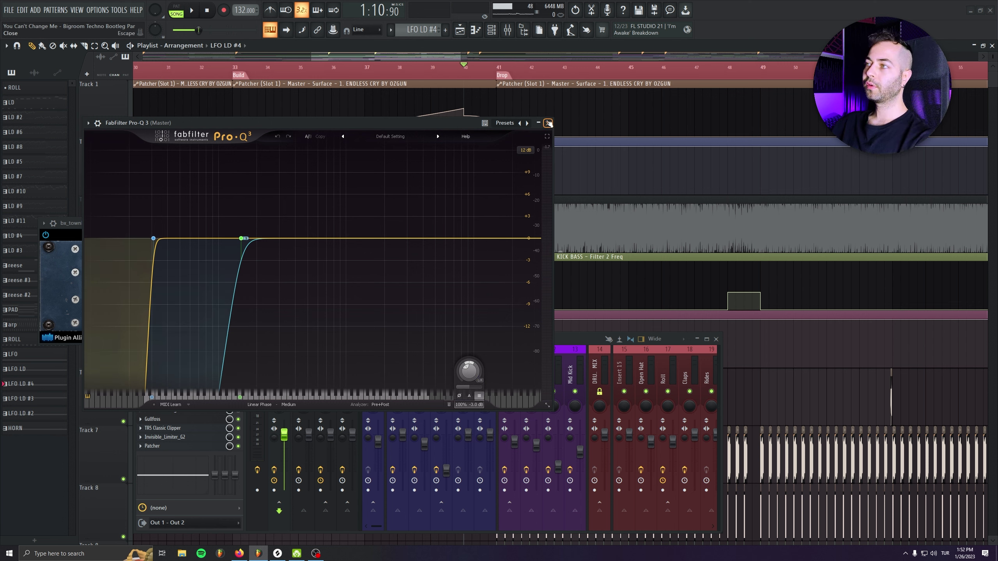
pyautogui.click(81, 252)
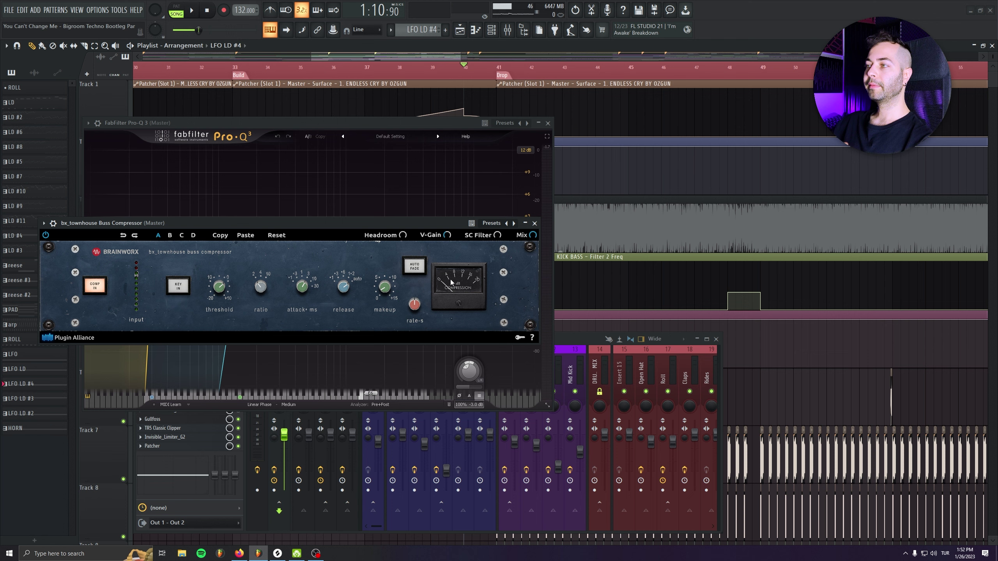
pyautogui.click(535, 223)
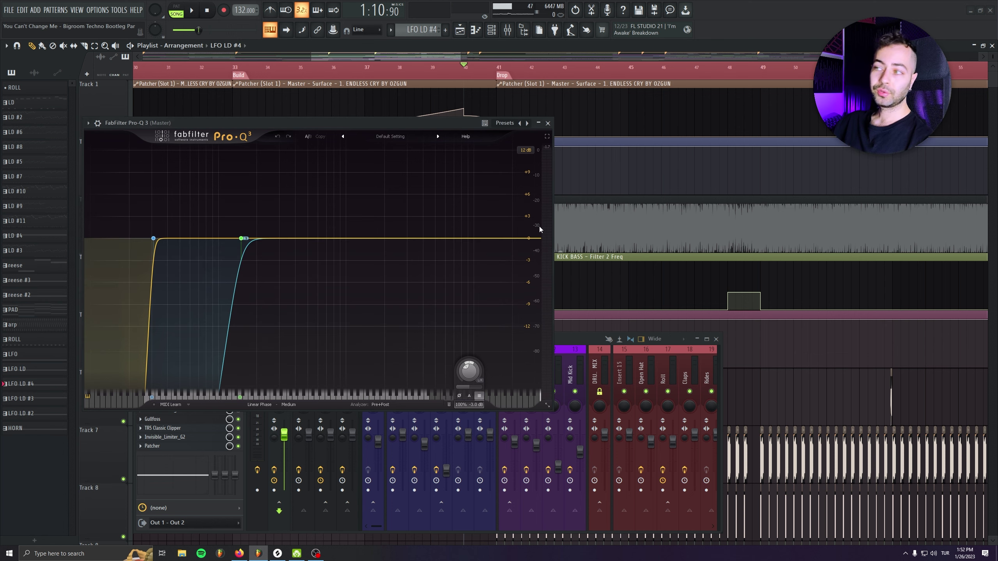
pyautogui.click(577, 346)
# Reposition and close Pro-Q 3, then briefly reopen and close the bx_townhouse compressor.
pyautogui.click(390, 165)
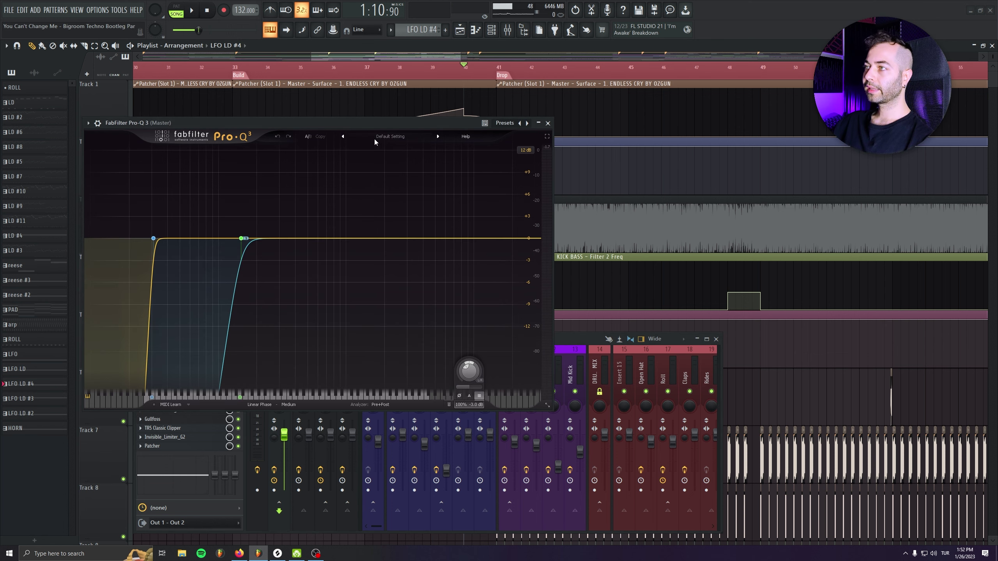
pyautogui.moveTo(197, 125); pyautogui.dragTo(394, 105)
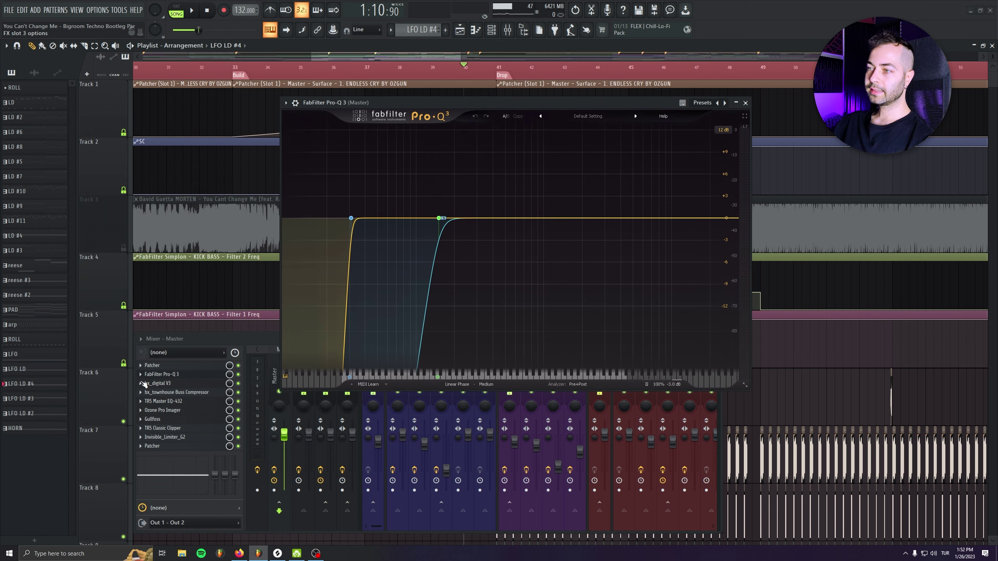
pyautogui.moveTo(673, 385)
pyautogui.moveTo(665, 363)
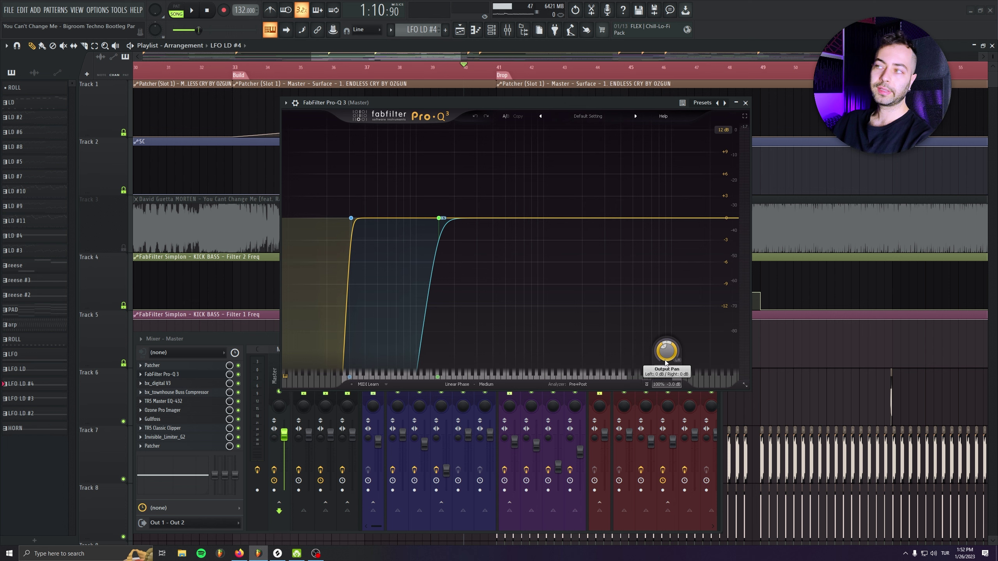
pyautogui.moveTo(421, 213)
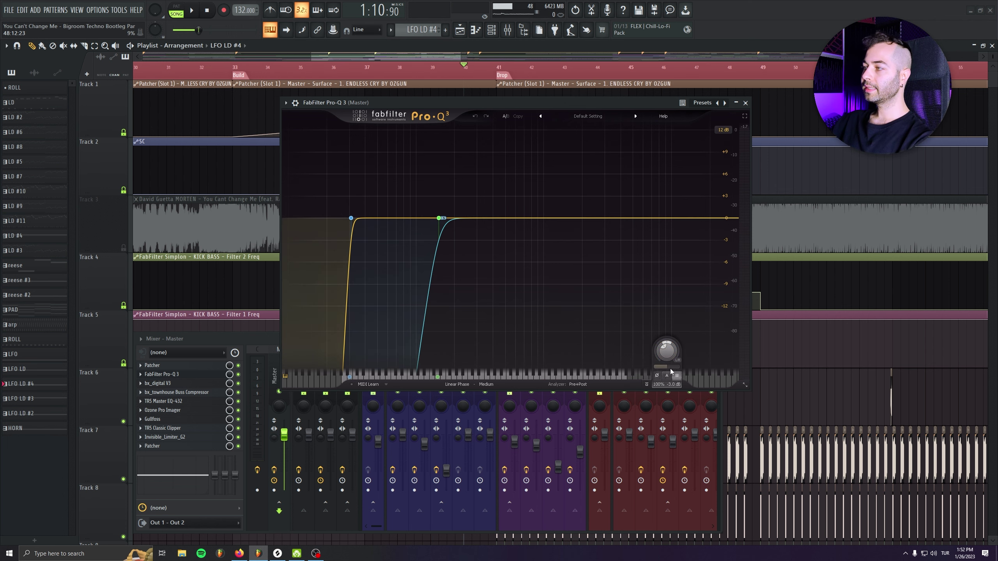
pyautogui.click(745, 103)
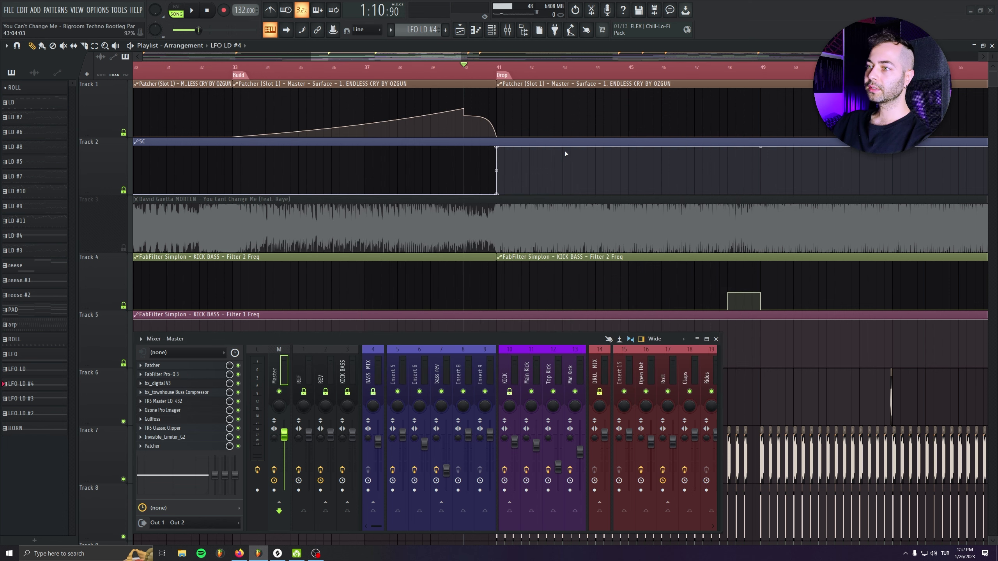
pyautogui.click(193, 393)
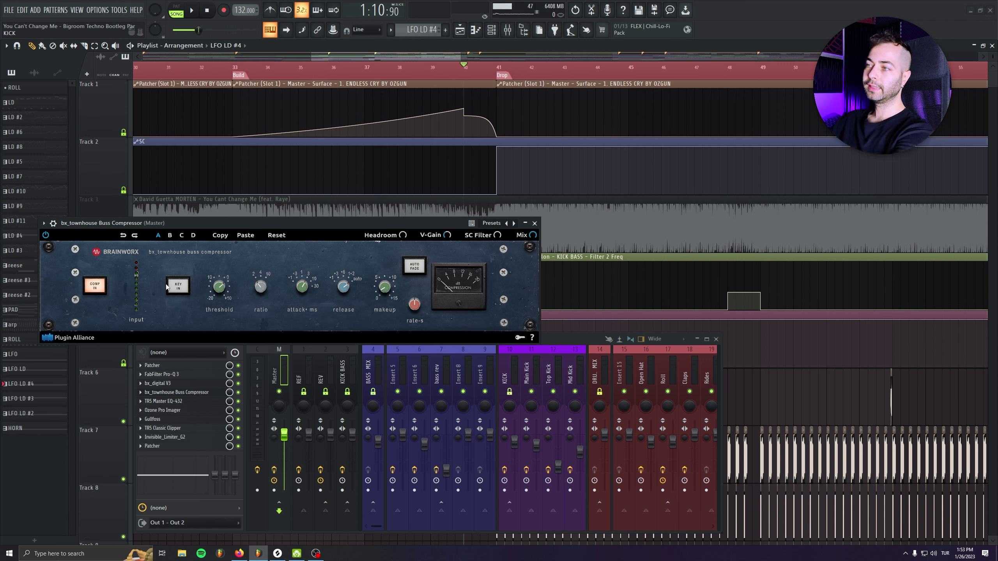
pyautogui.click(185, 392)
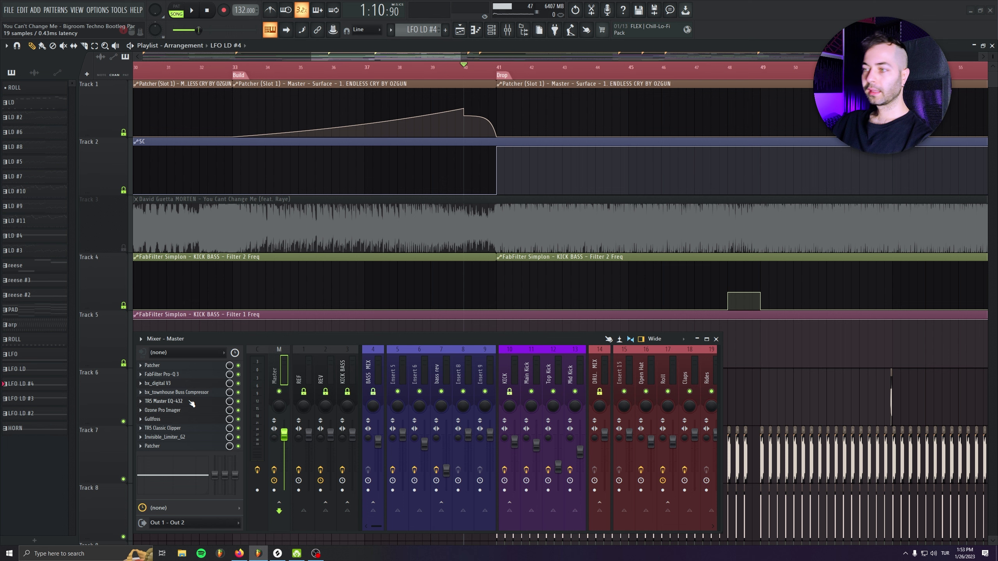
# Open the Master's TR5 Master EQ-432 and A/B it with its ON button during playback.
pyautogui.click(191, 402)
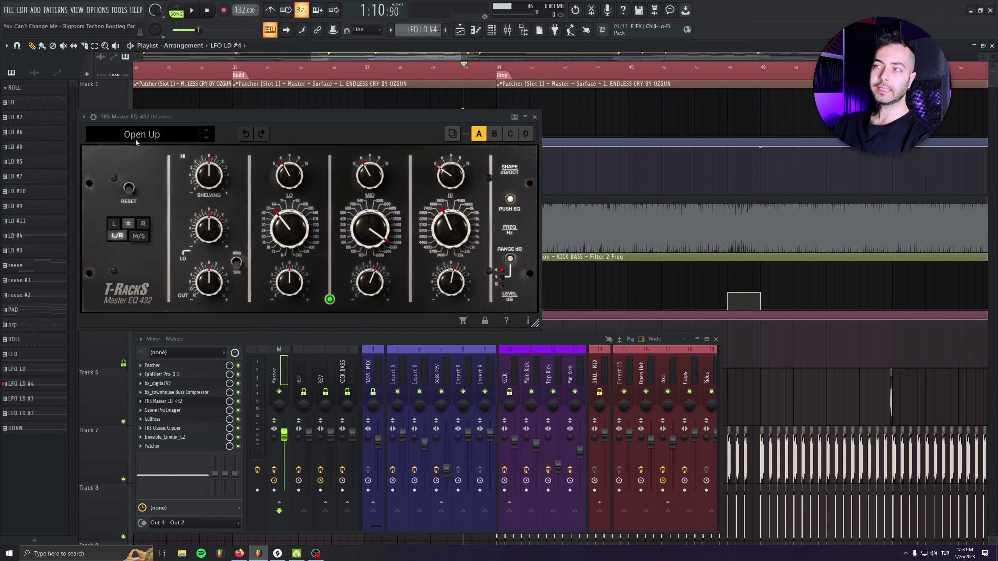
pyautogui.click(93, 117)
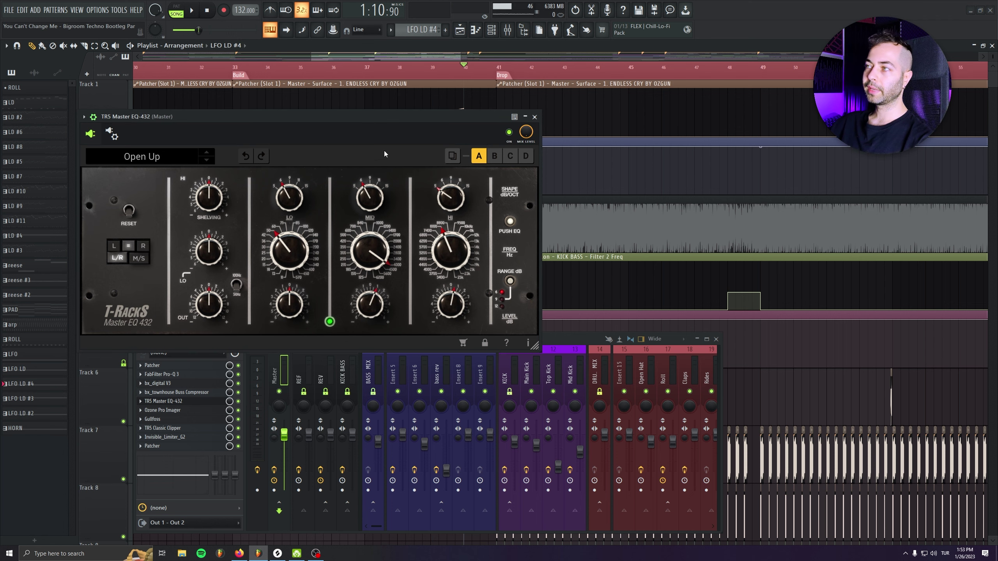
pyautogui.press('space')
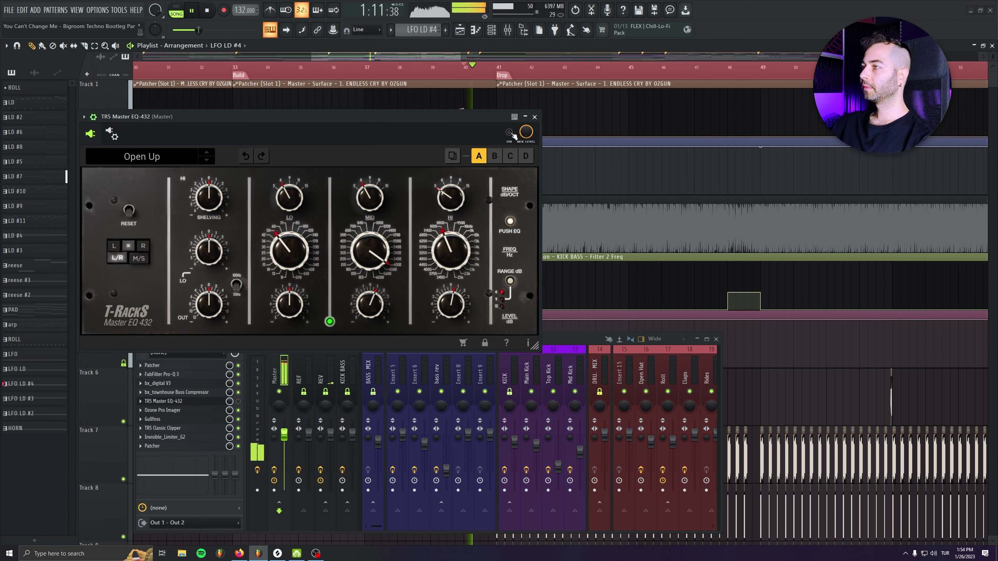
pyautogui.click(509, 133)
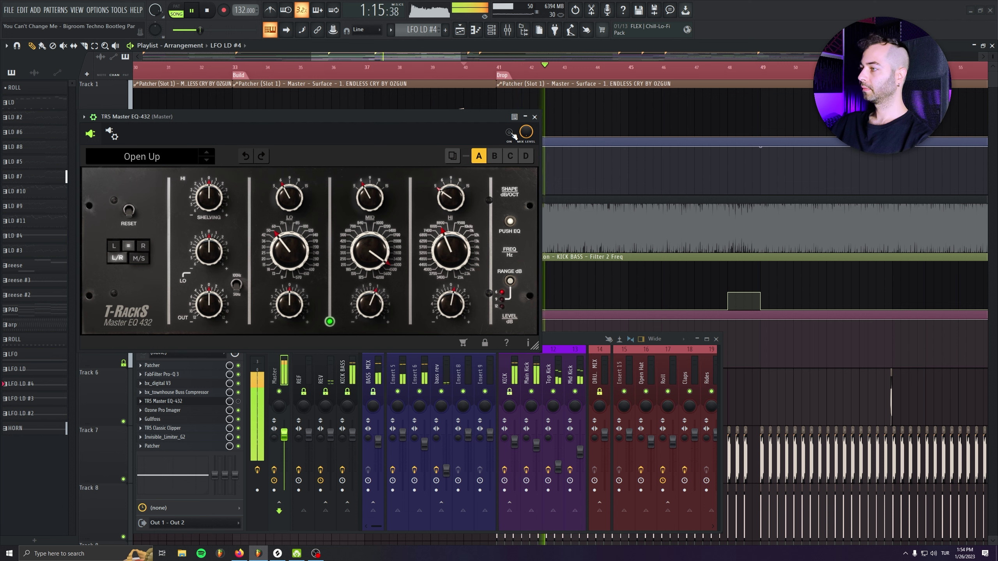
pyautogui.click(509, 133)
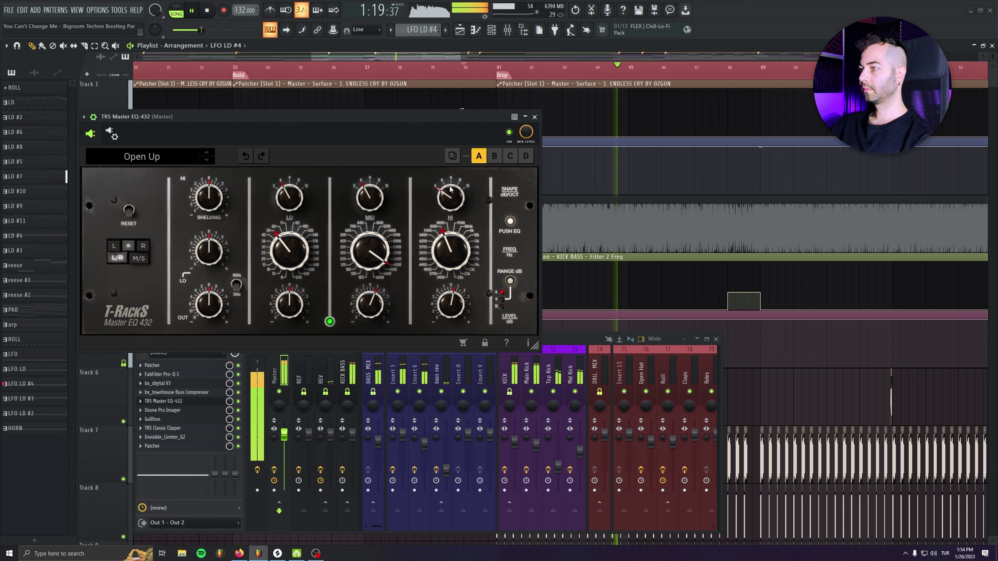
# Boost the MID gain nearly to maximum and the HI gain to +12 dB, then stop playback.
pyautogui.moveTo(370, 312)
pyautogui.mouseDown()
pyautogui.moveTo(374, 208)
pyautogui.moveTo(375, 309)
pyautogui.mouseUp()
pyautogui.moveTo(451, 305)
pyautogui.mouseDown()
pyautogui.moveTo(448, 200)
pyautogui.moveTo(453, 299)
pyautogui.moveTo(447, 237)
pyautogui.moveTo(476, 236)
pyautogui.moveTo(447, 308)
pyautogui.mouseUp()
pyautogui.press('space')
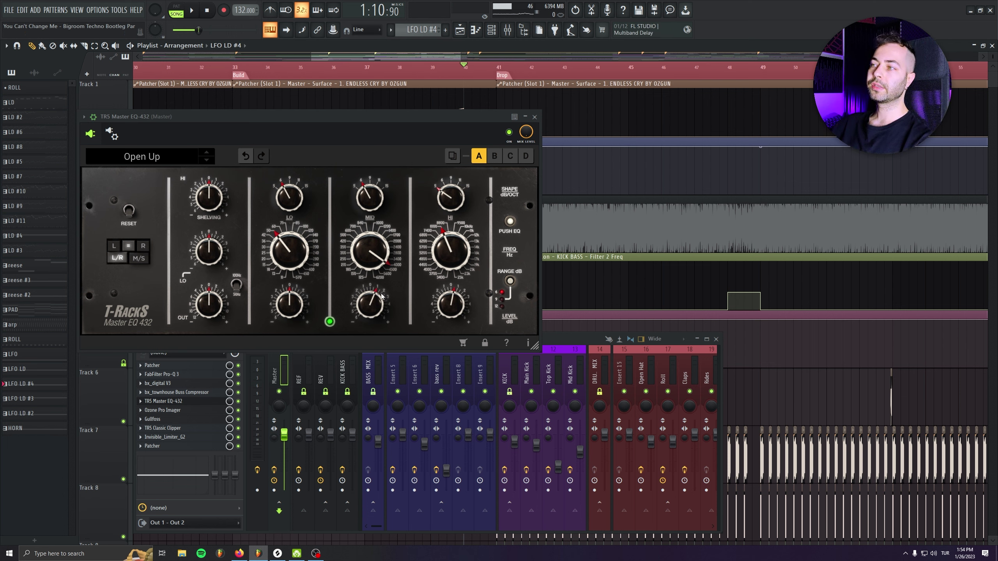
# Close the TR5 EQ, check Ozone Pro Imager and bx_digital V3, then open Gullfoss.
pyautogui.click(535, 116)
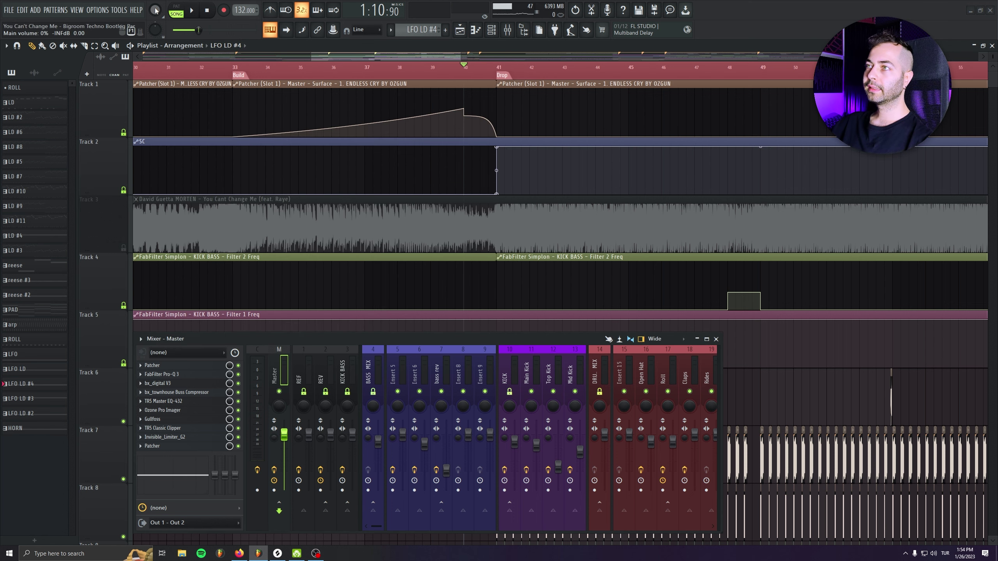
pyautogui.click(162, 410)
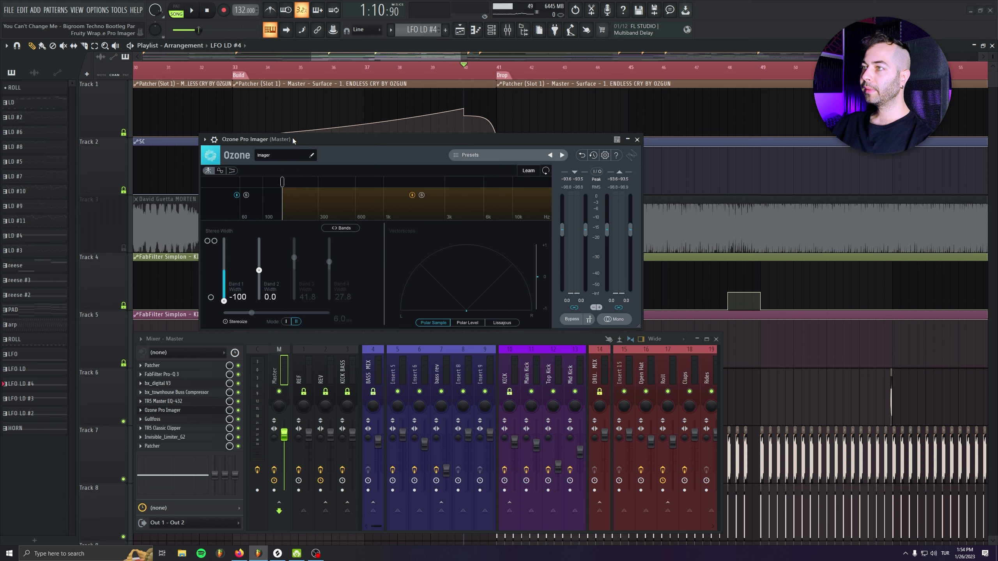
pyautogui.moveTo(292, 139); pyautogui.dragTo(229, 135)
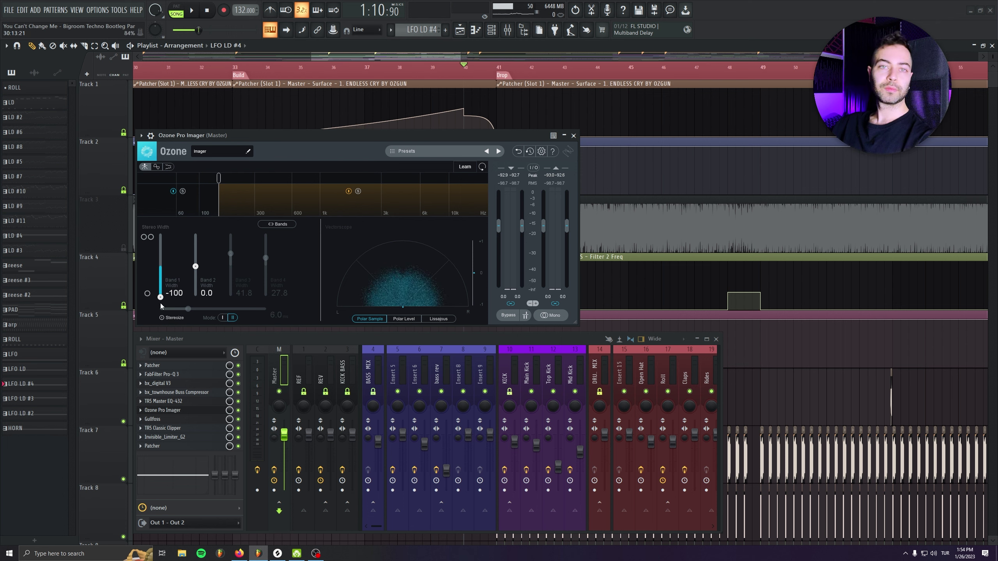
pyautogui.click(185, 383)
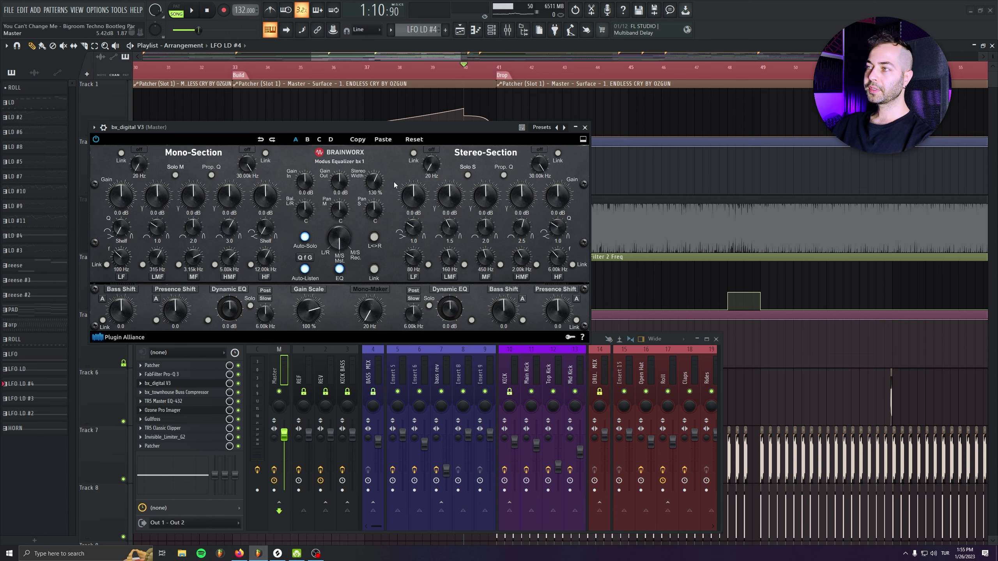
pyautogui.click(585, 127)
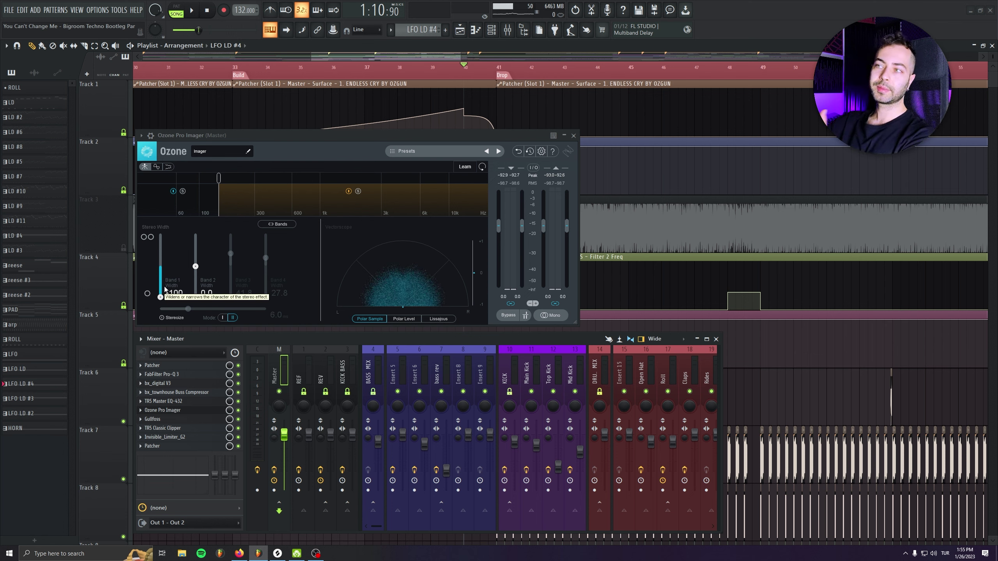
pyautogui.click(152, 419)
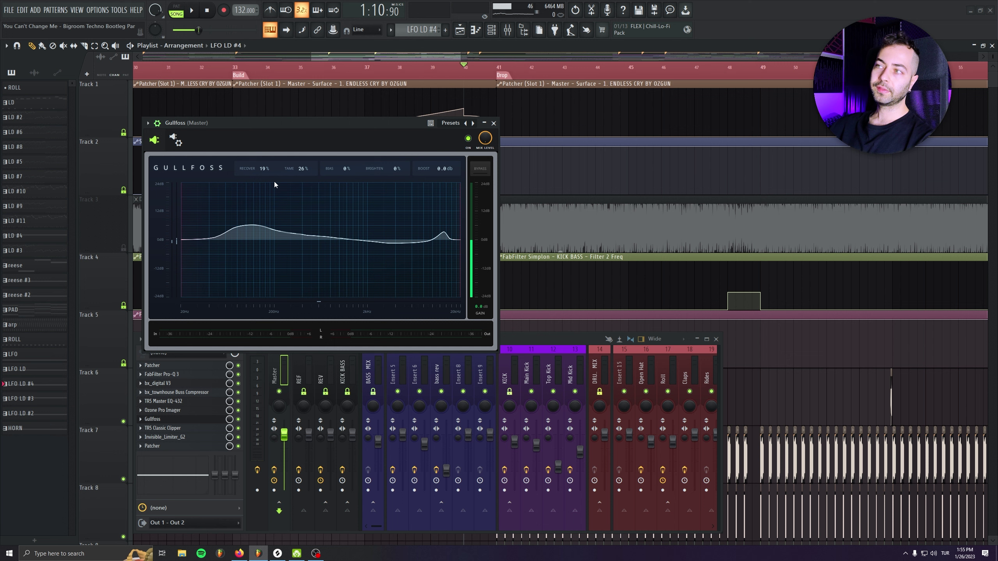
# Play from bar 39, compare Gullfoss off and on, then stop playback.
pyautogui.click(432, 67)
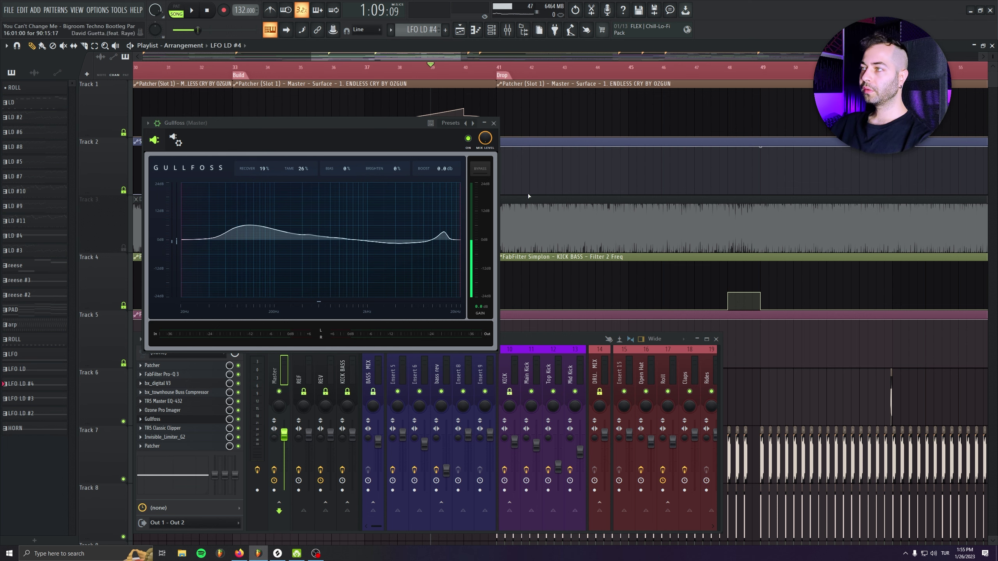
pyautogui.press('space')
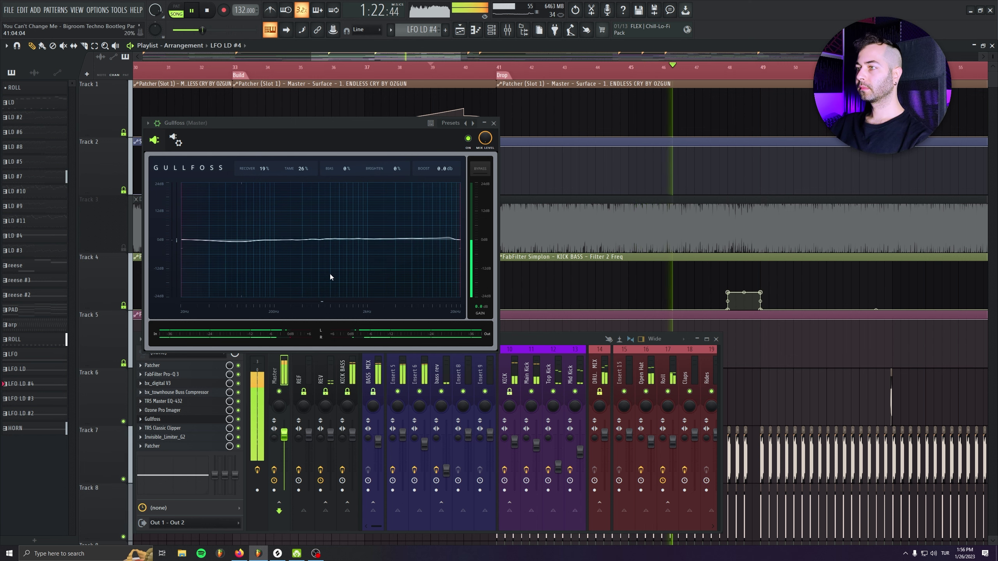
pyautogui.click(468, 138)
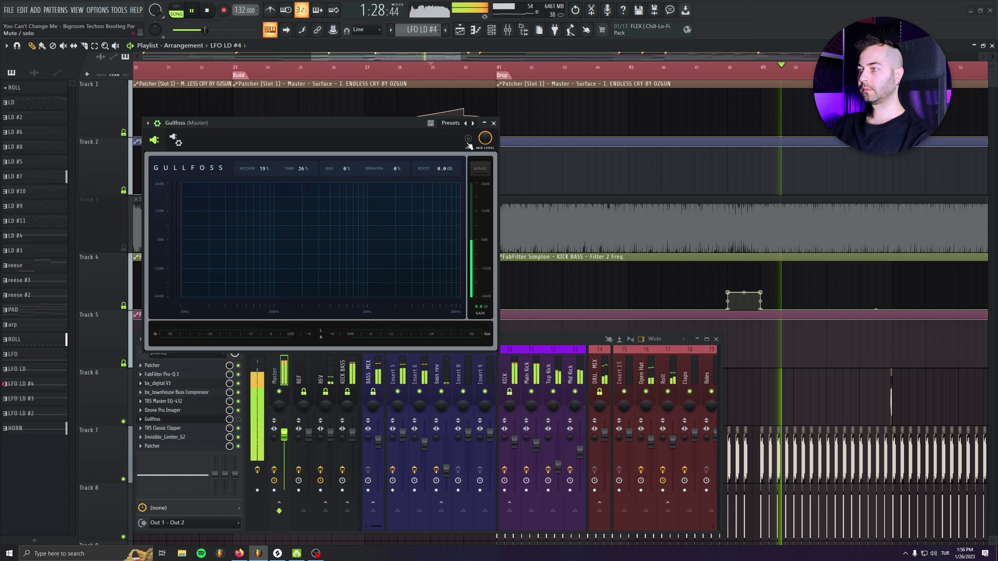
pyautogui.click(468, 144)
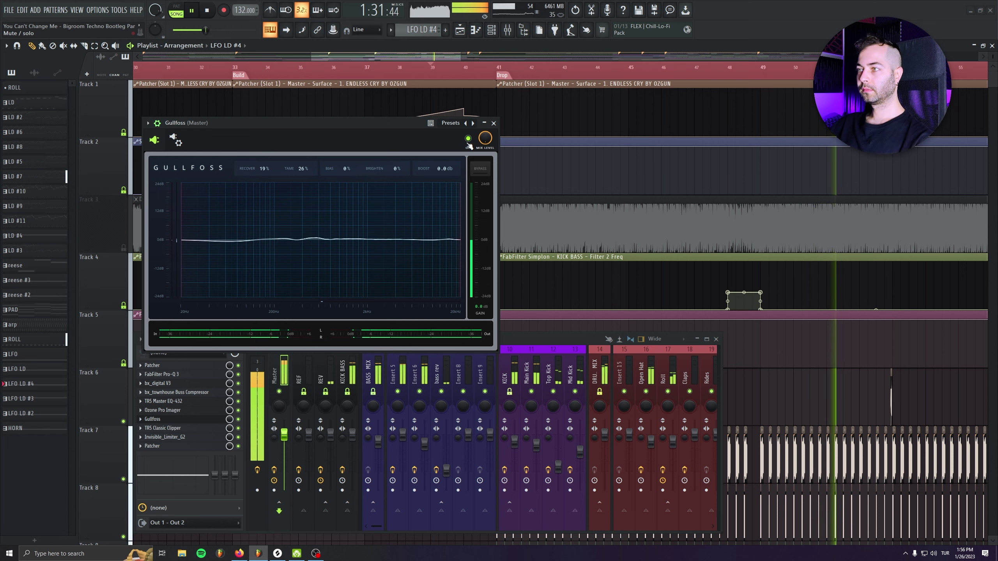
pyautogui.press('space')
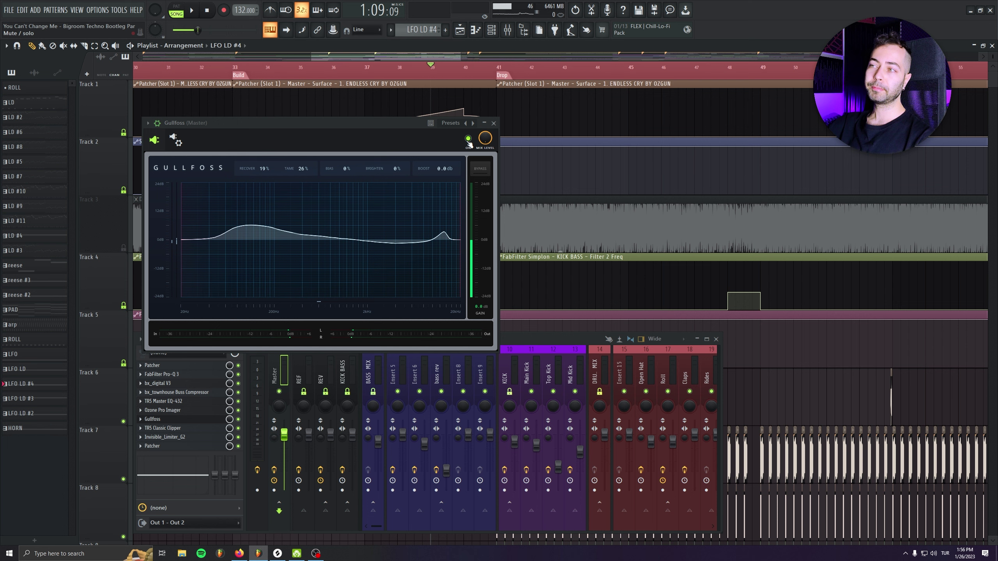
# Close Gullfoss, open the TR5 Classic Clipper, and A/B it off and on while playing.
pyautogui.click(495, 123)
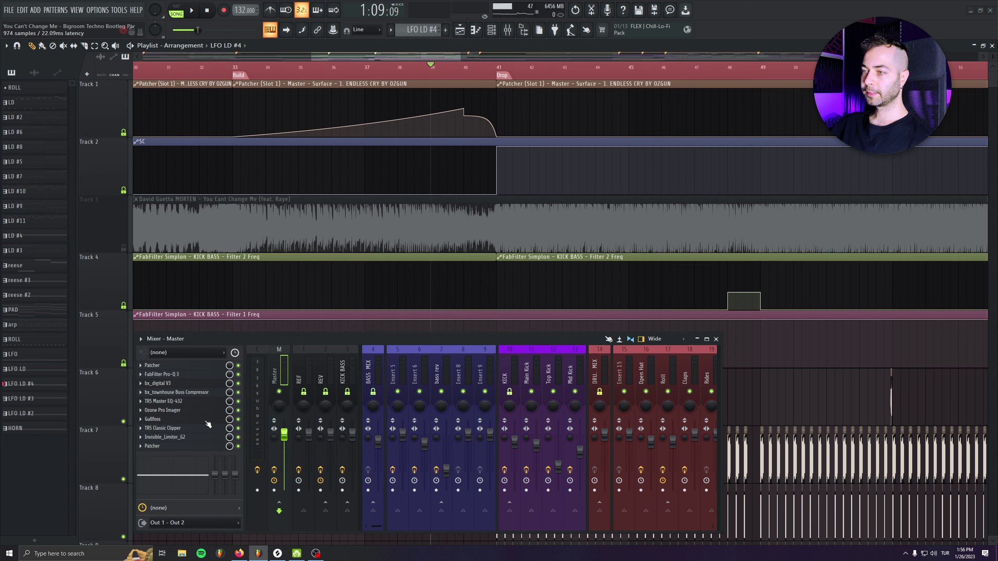
pyautogui.click(242, 429)
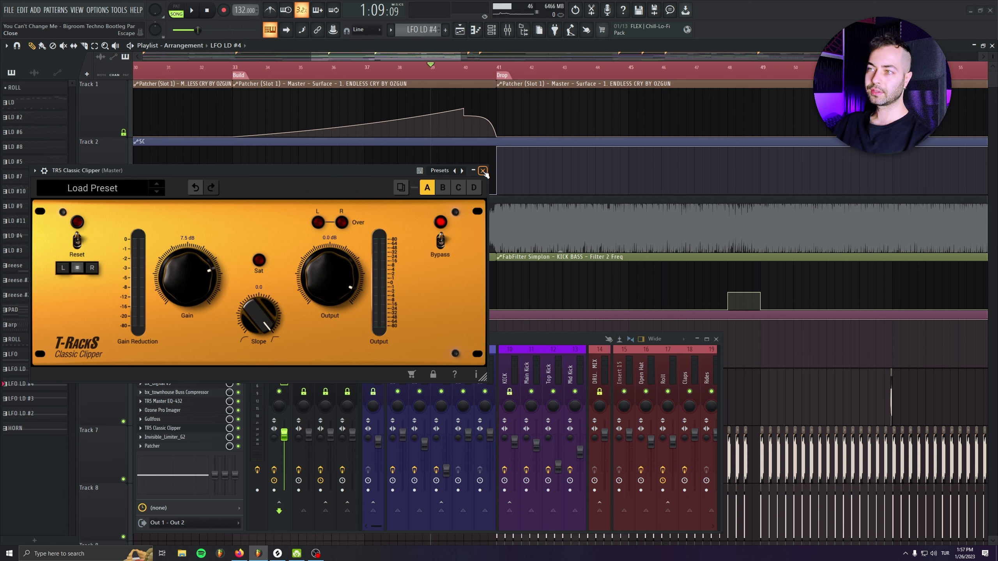
pyautogui.press('space')
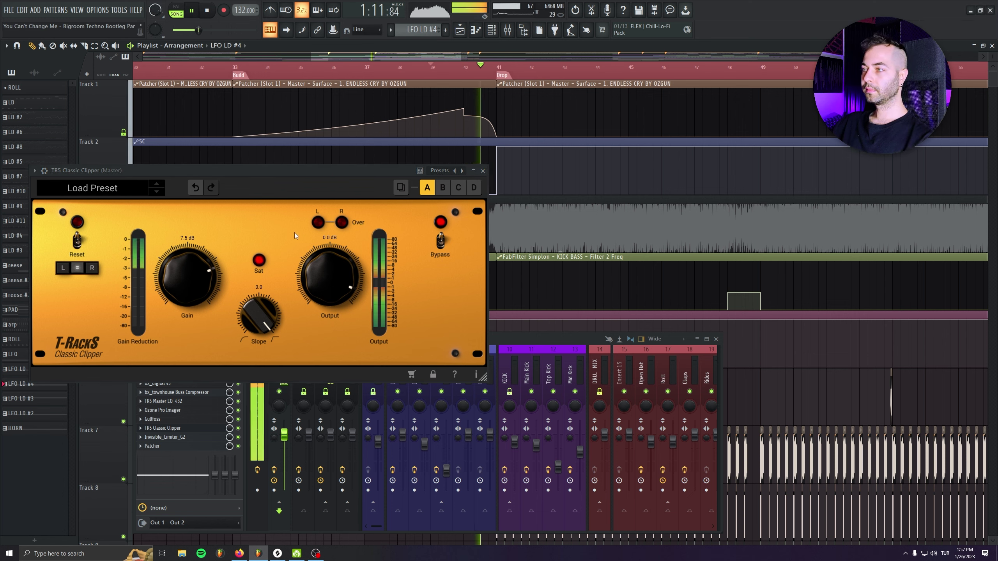
pyautogui.click(35, 170)
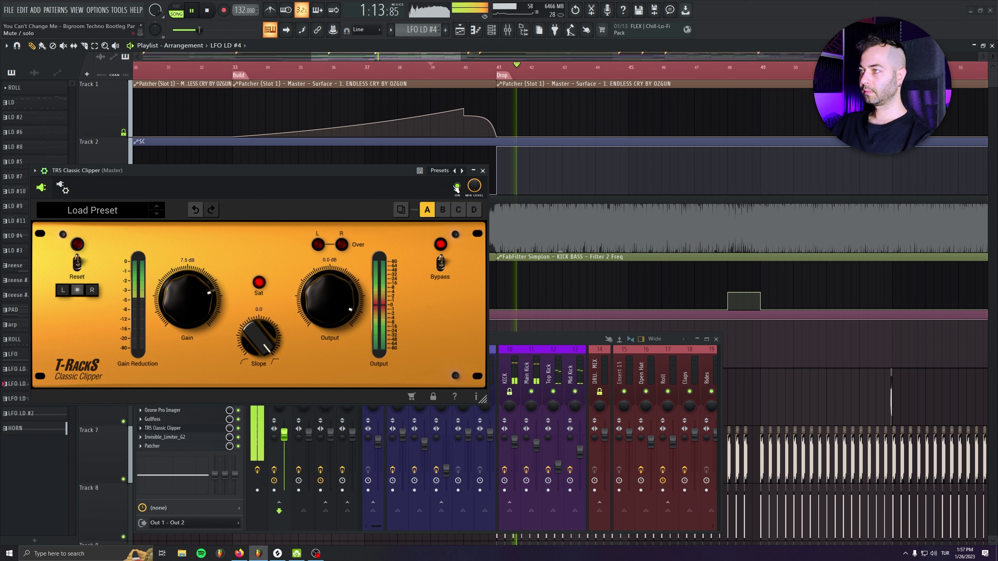
pyautogui.click(457, 186)
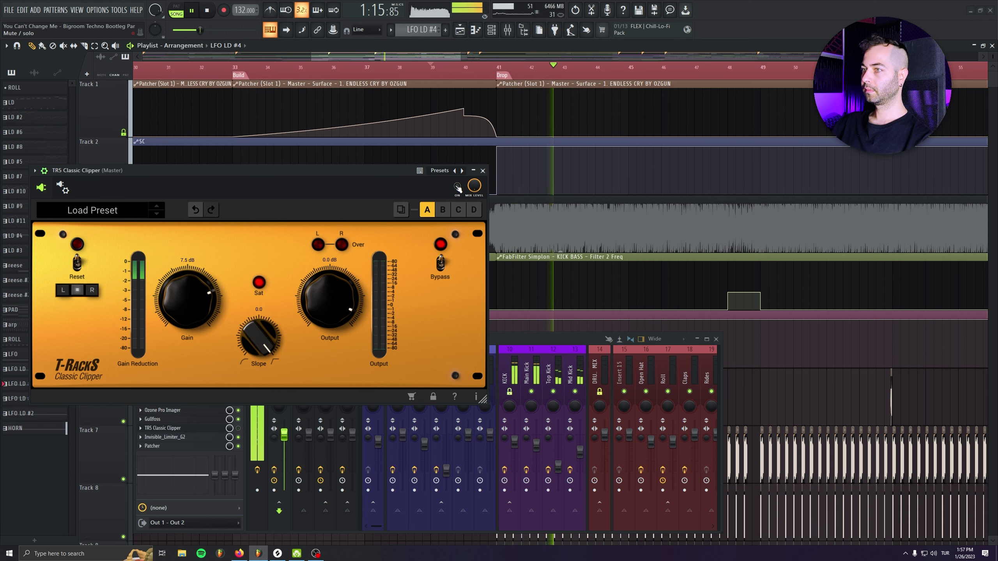
pyautogui.click(457, 186)
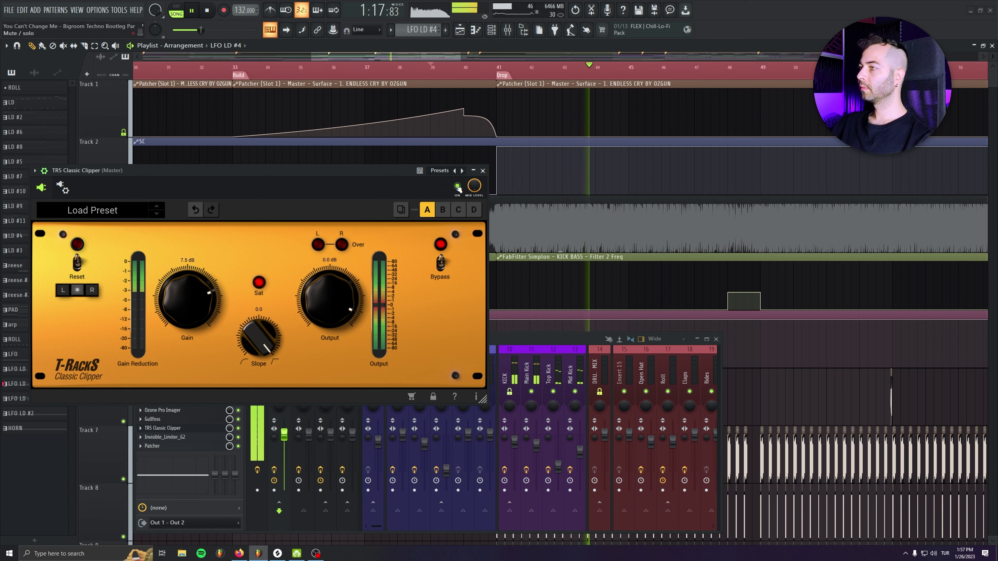
# Open the SPAN analyser from the Master's Patcher and move it aside.
pyautogui.click(197, 446)
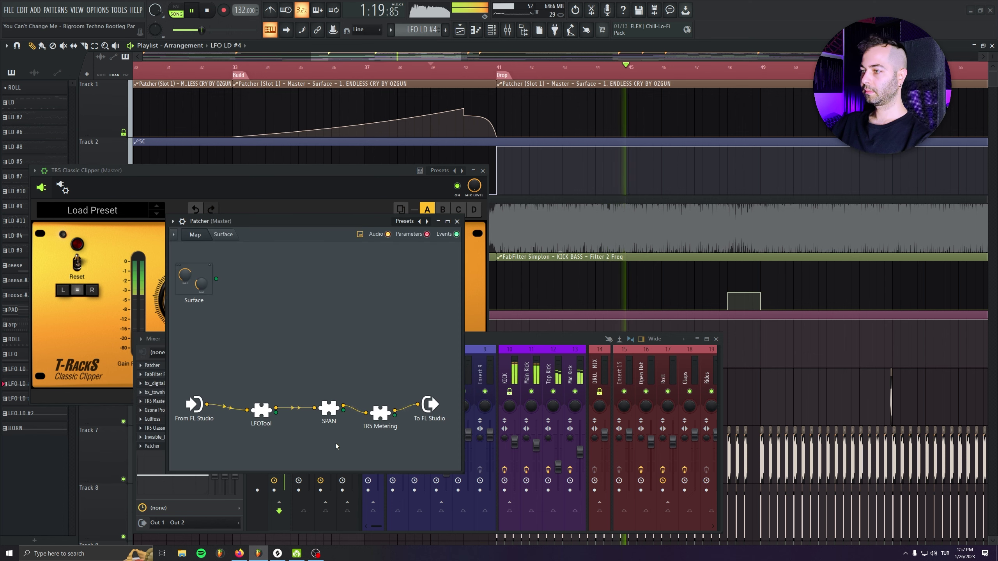
pyautogui.click(329, 409)
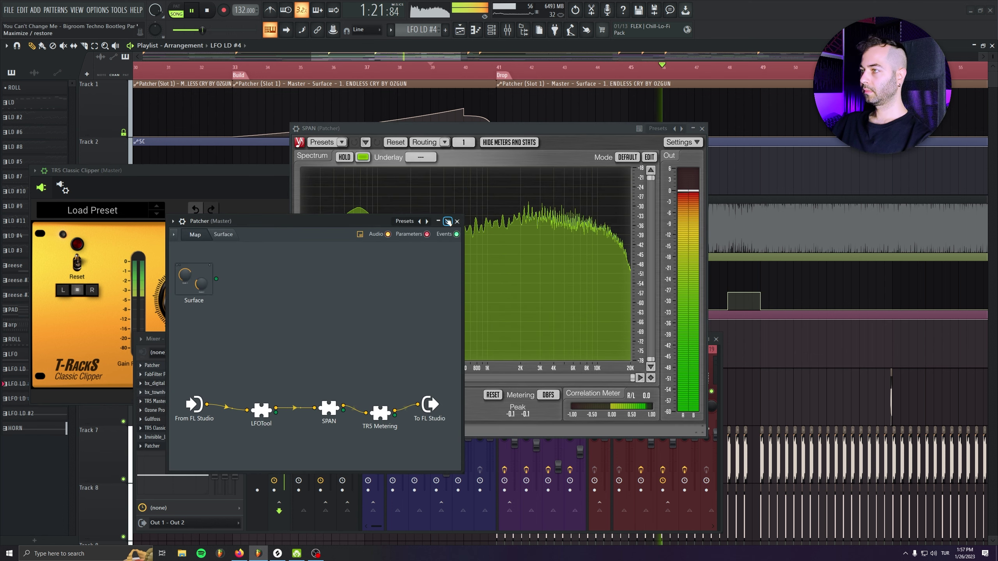
pyautogui.click(457, 221)
pyautogui.moveTo(459, 129); pyautogui.dragTo(679, 158)
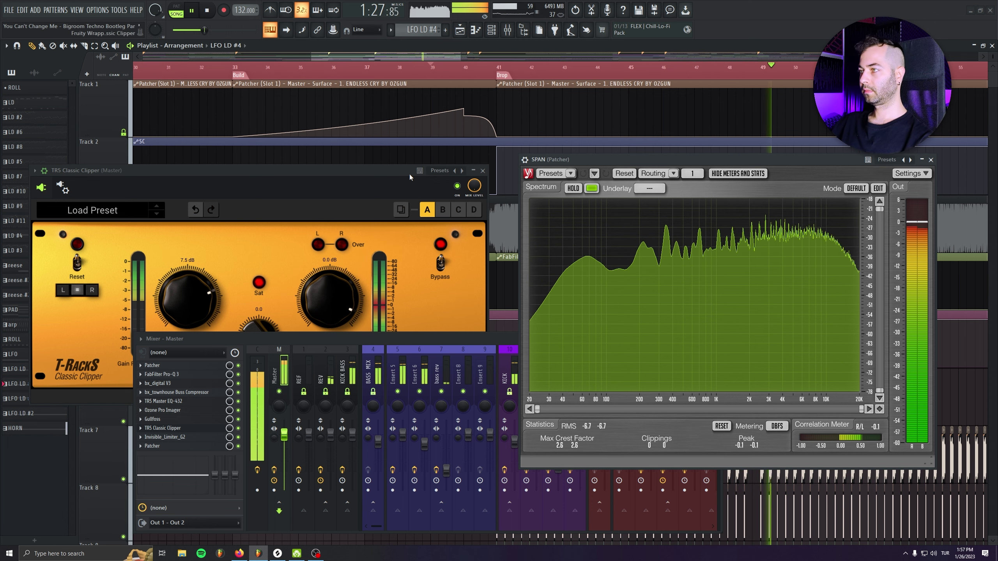
# A/B the clipper against the SPAN spectrum, then stop playback and close the clipper.
pyautogui.click(457, 187)
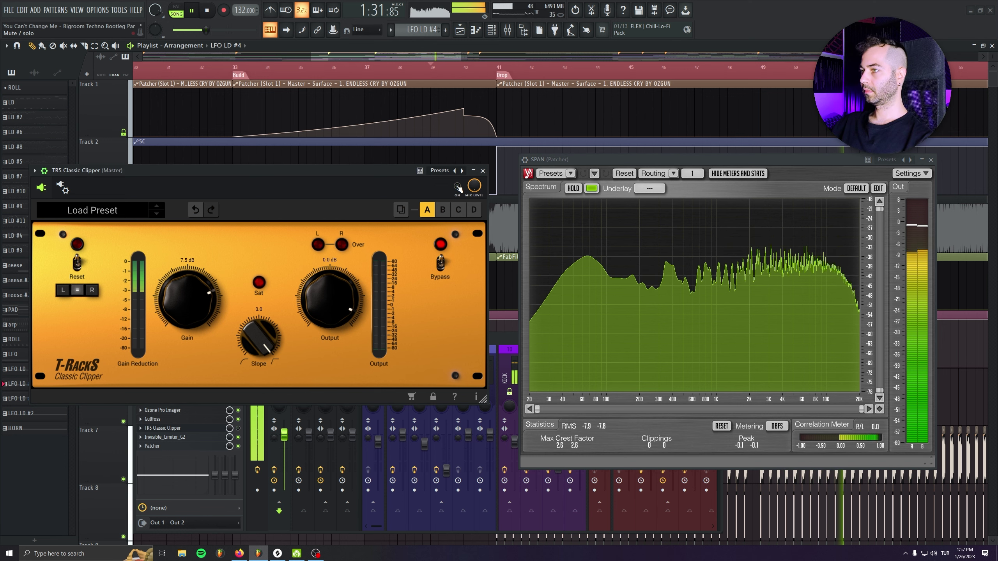
pyautogui.click(457, 186)
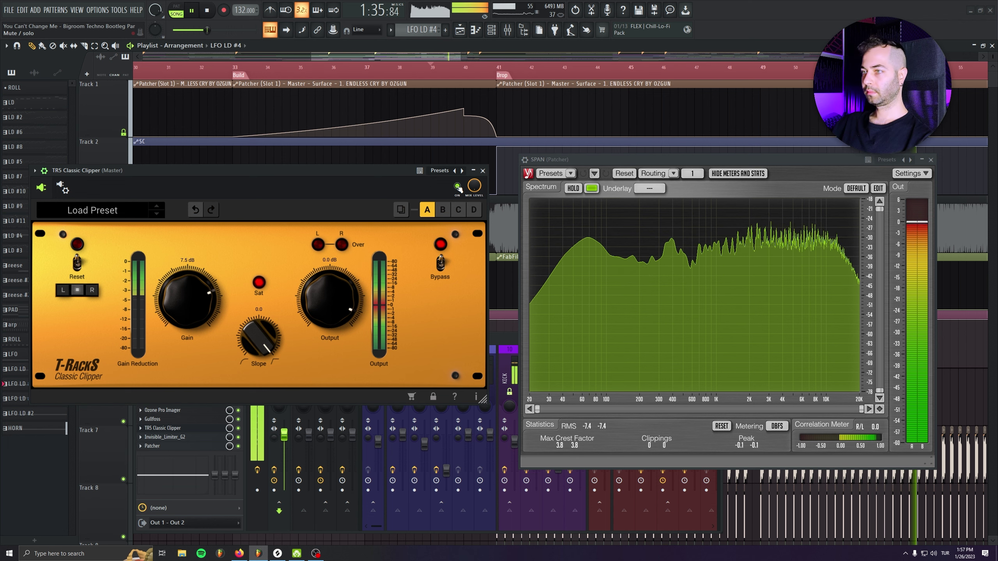
pyautogui.press('space')
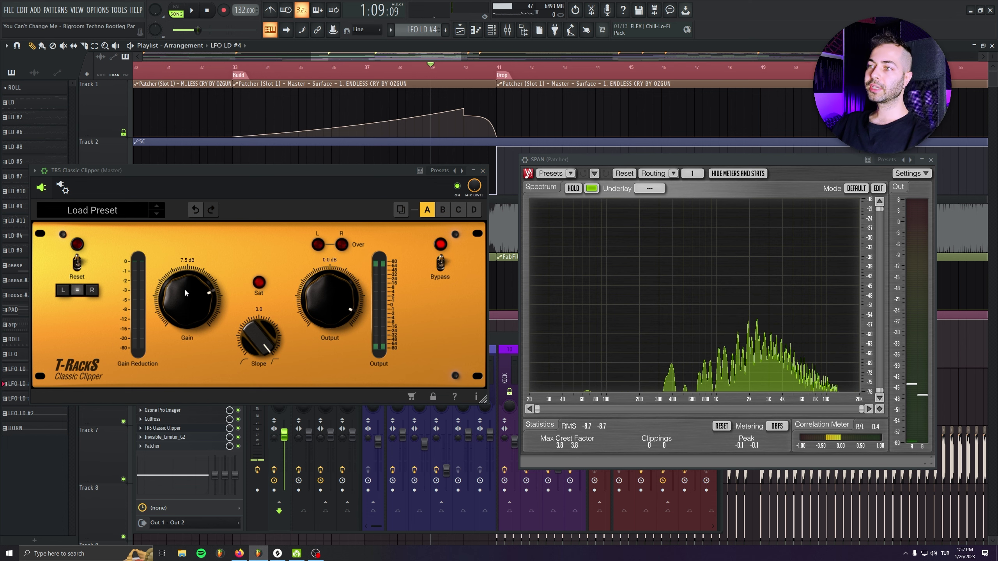
pyautogui.click(178, 429)
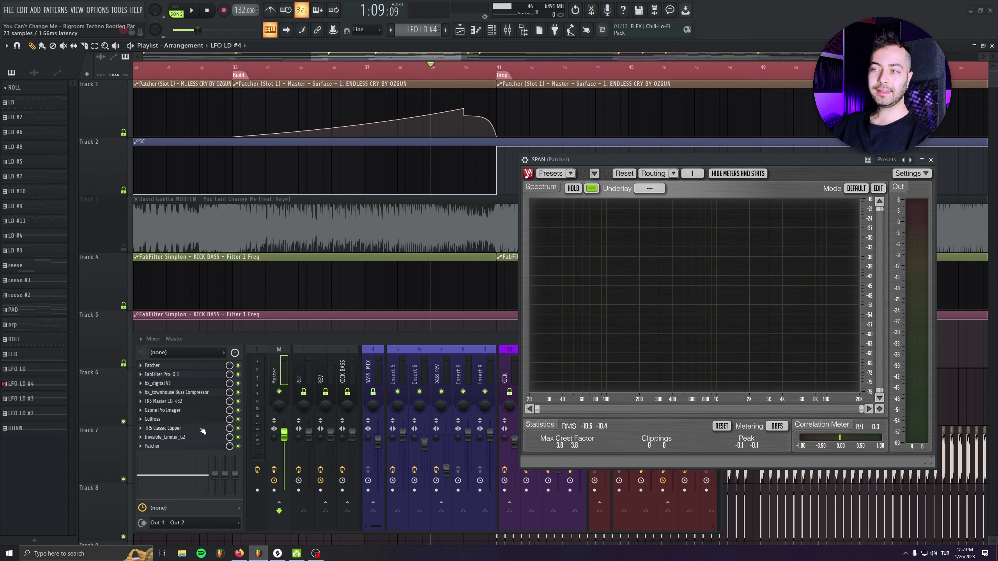
# Bring the mixer forward, then reopen and close the TR5 Classic Clipper on the master.
pyautogui.click(193, 439)
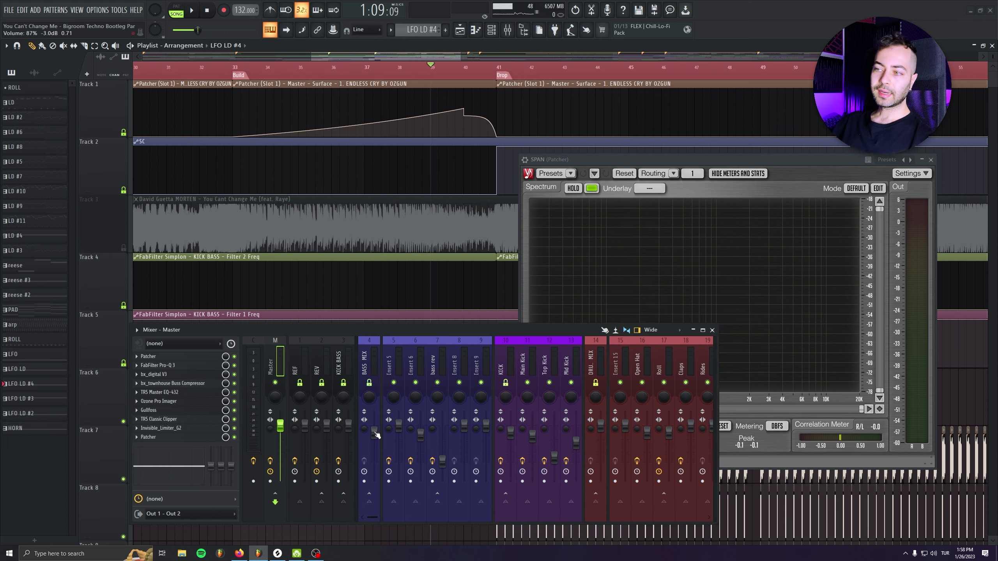
pyautogui.click(199, 420)
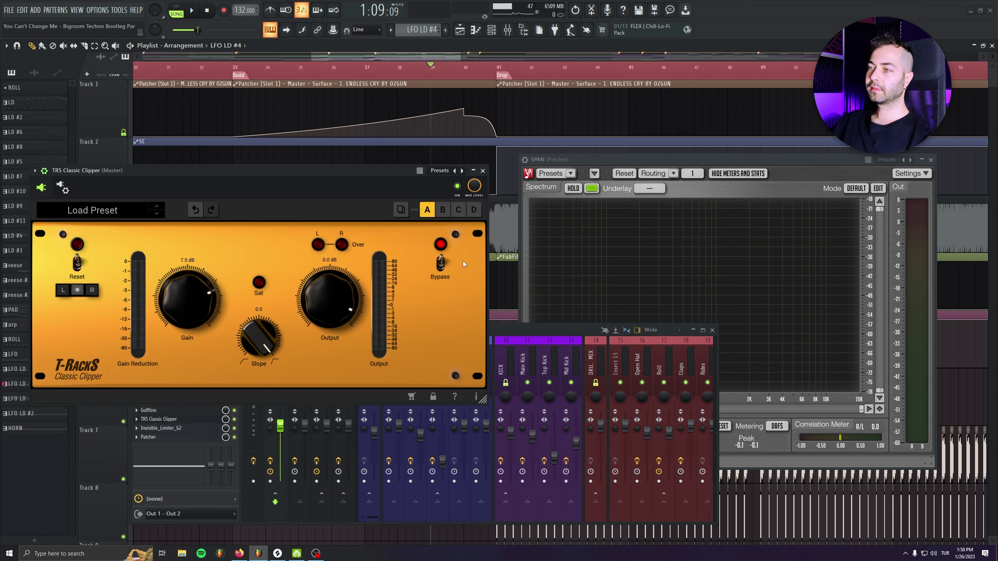
pyautogui.click(482, 171)
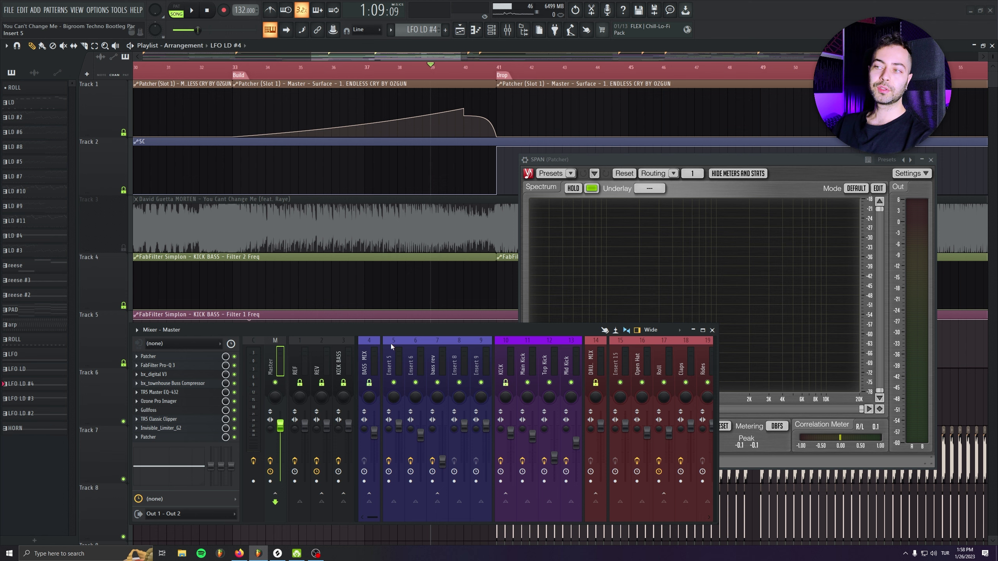
# Open LFOTool from the master's Patcher, move it aside, and zoom out the playlist.
pyautogui.click(164, 438)
pyautogui.moveTo(297, 218); pyautogui.dragTo(304, 167)
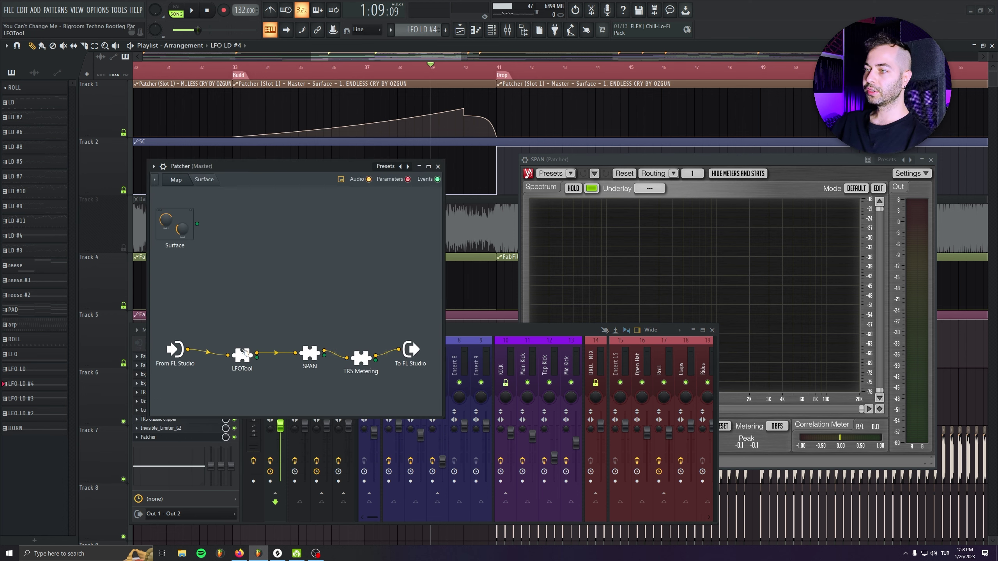
pyautogui.doubleClick(243, 354)
pyautogui.click(438, 166)
pyautogui.moveTo(478, 226); pyautogui.dragTo(713, 309)
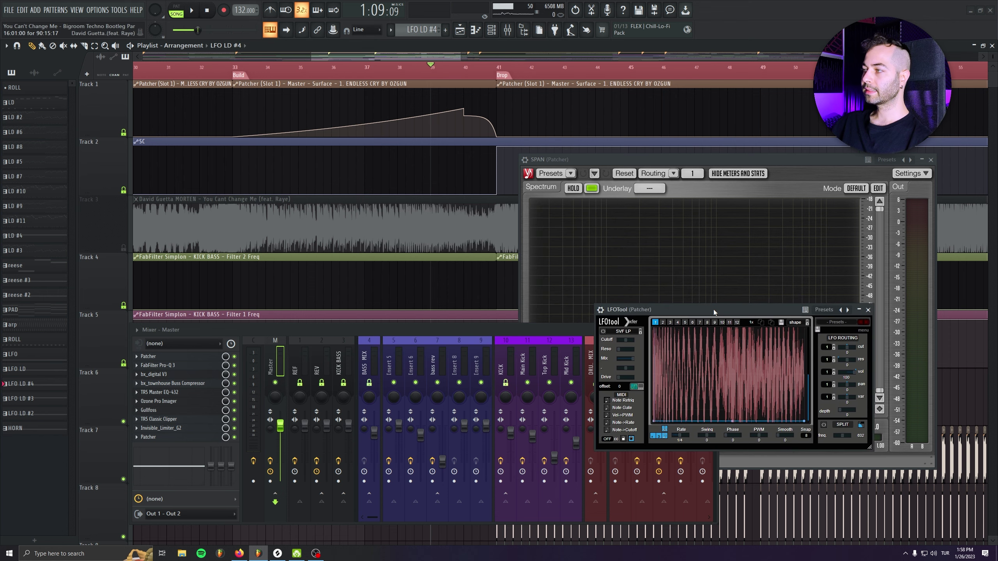
pyautogui.scroll(-5, 283, 205)
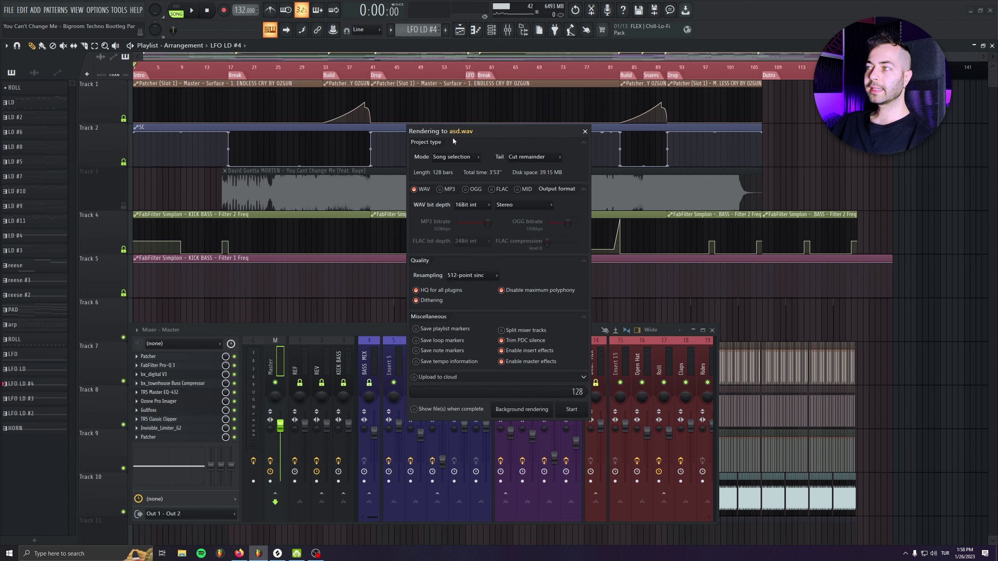
# In the asd.wav render settings, keep 16Bit int depth and 512-point sinc resampling.
pyautogui.moveTo(456, 132); pyautogui.dragTo(342, 131)
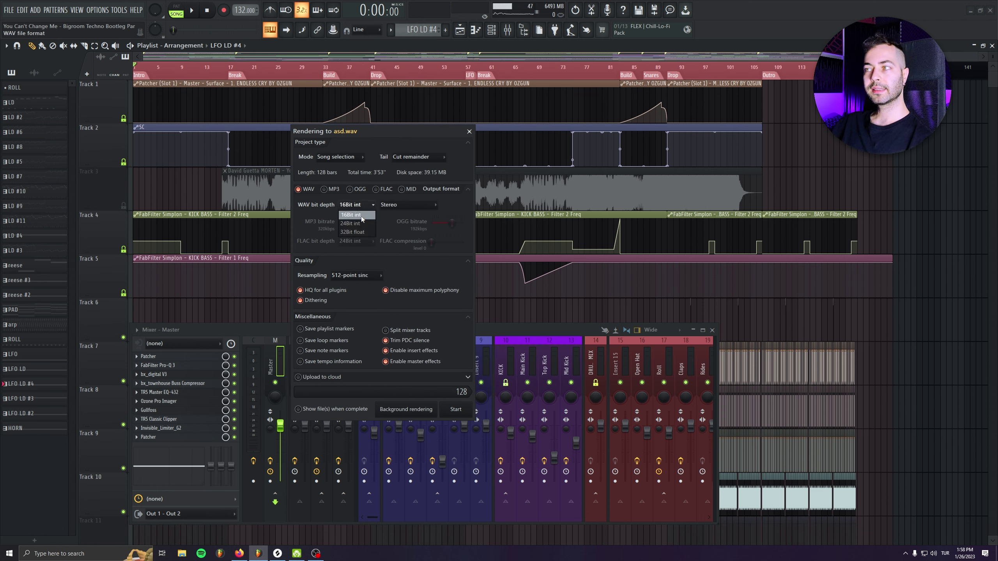
pyautogui.click(359, 216)
pyautogui.click(342, 275)
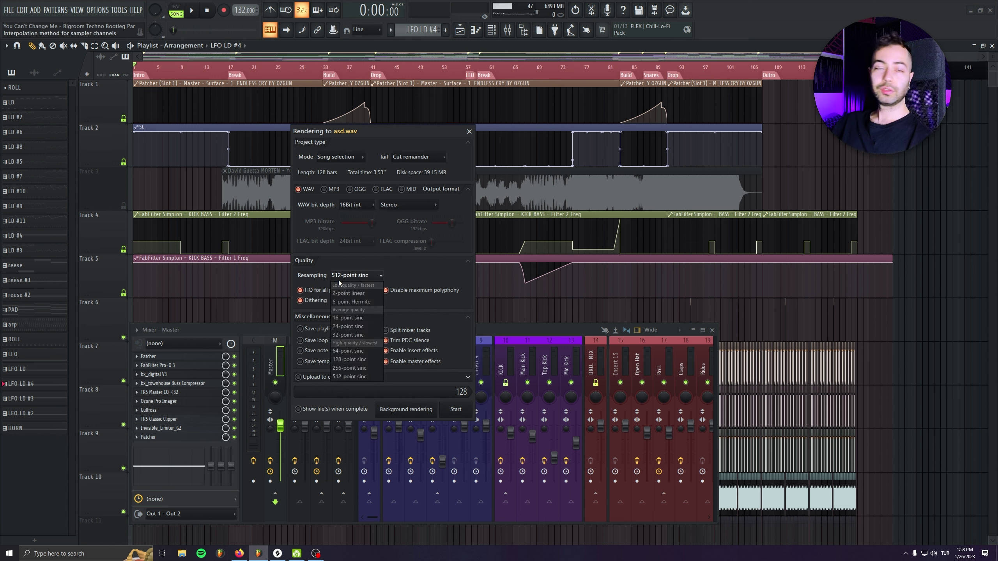
pyautogui.click(346, 377)
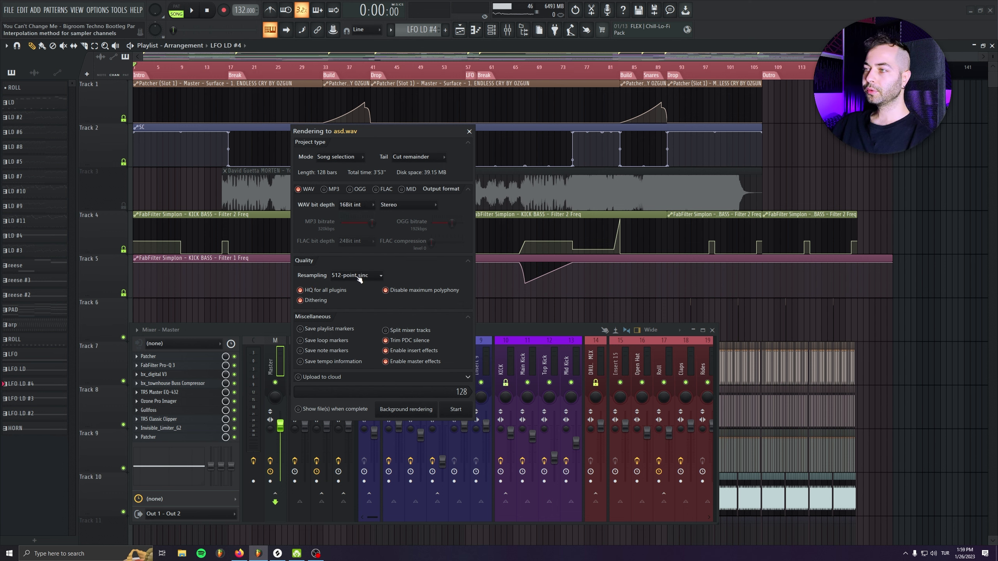
# Try WAV bit depth 32Bit float, then set it back to 16Bit int.
pyautogui.click(355, 205)
pyautogui.click(354, 232)
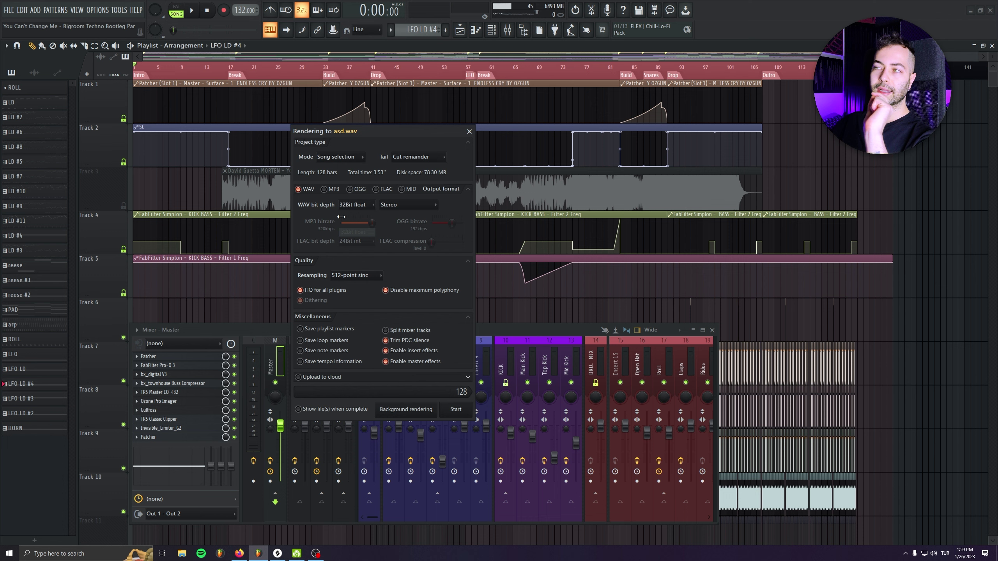
pyautogui.click(354, 204)
pyautogui.click(354, 215)
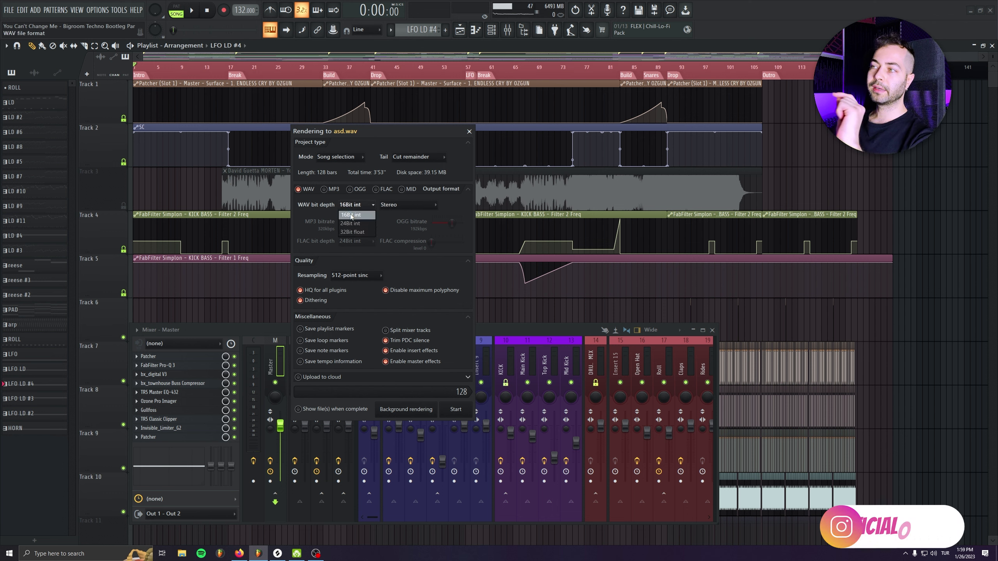
pyautogui.click(351, 216)
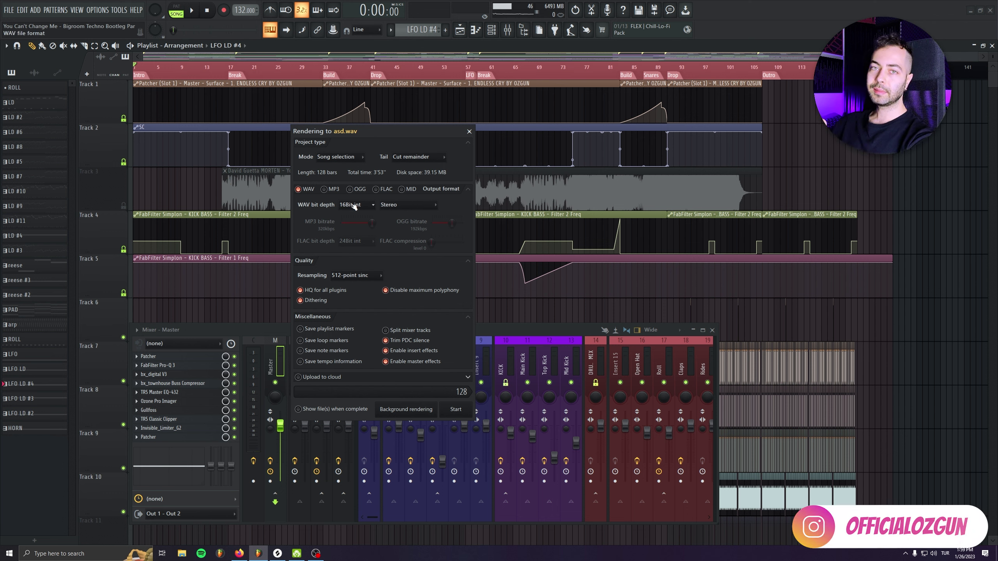